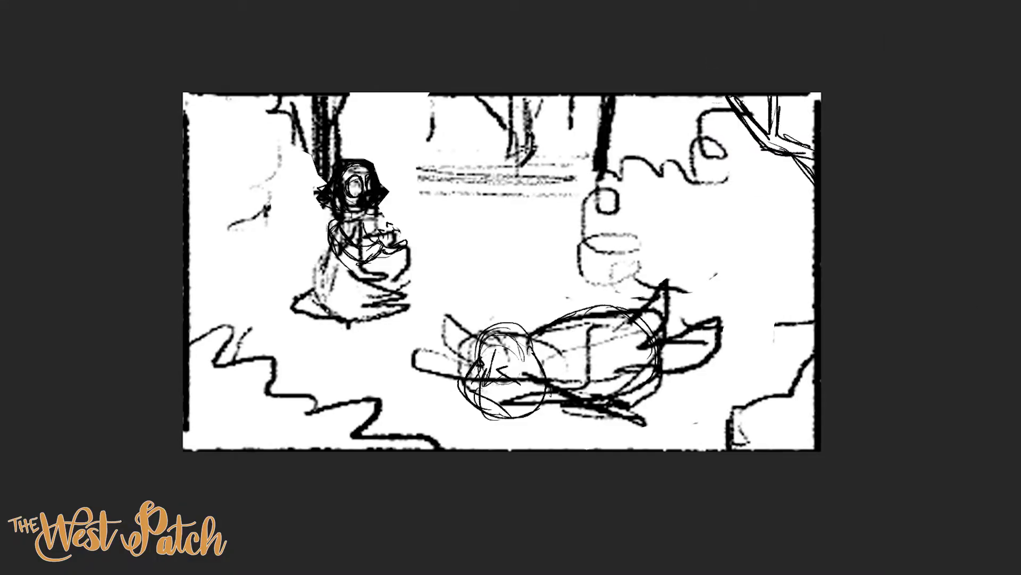
# Paint tan across the top of the sky, then pale green strokes across the lower sky band.
pyautogui.moveTo(691, 107)
pyautogui.mouseDown()
pyautogui.moveTo(793, 114)
pyautogui.moveTo(819, 138)
pyautogui.mouseUp()
pyautogui.moveTo(756, 133); pyautogui.dragTo(186, 118)
pyautogui.moveTo(611, 154); pyautogui.dragTo(255, 160)
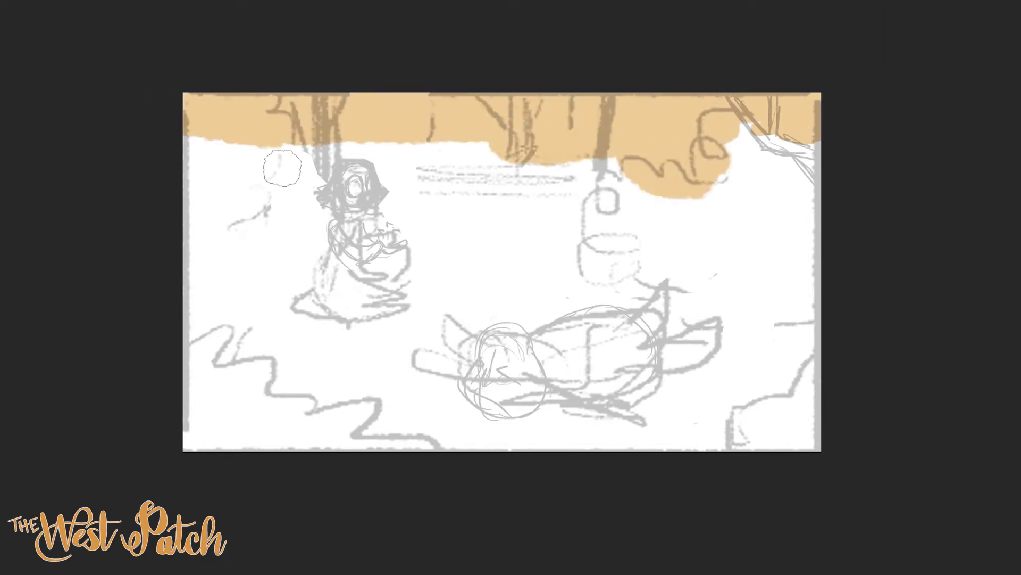
pyautogui.press('Return')
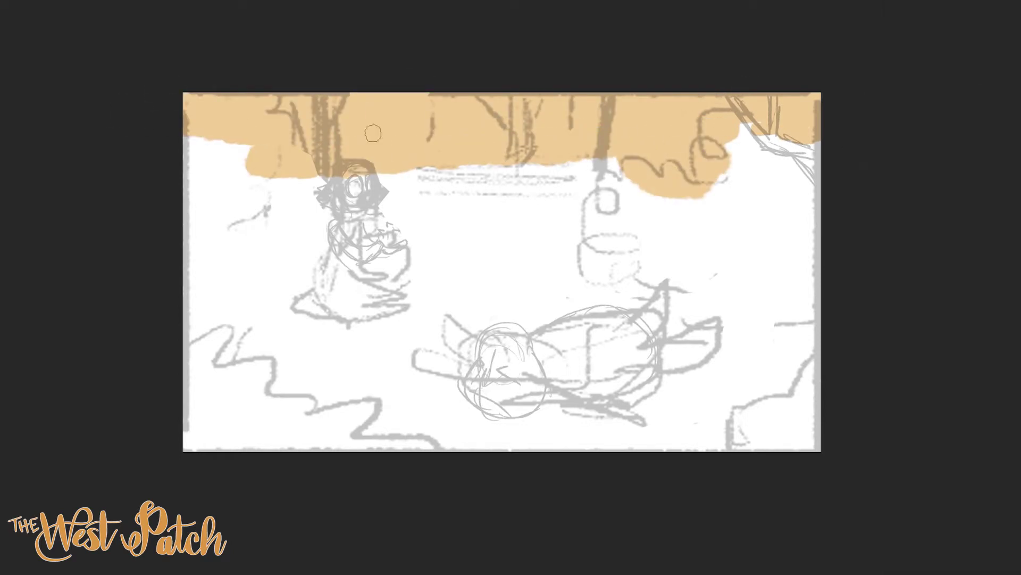
pyautogui.moveTo(348, 138)
pyautogui.mouseDown()
pyautogui.moveTo(417, 131)
pyautogui.moveTo(714, 144)
pyautogui.moveTo(404, 167)
pyautogui.mouseUp()
pyautogui.moveTo(285, 176); pyautogui.dragTo(632, 173)
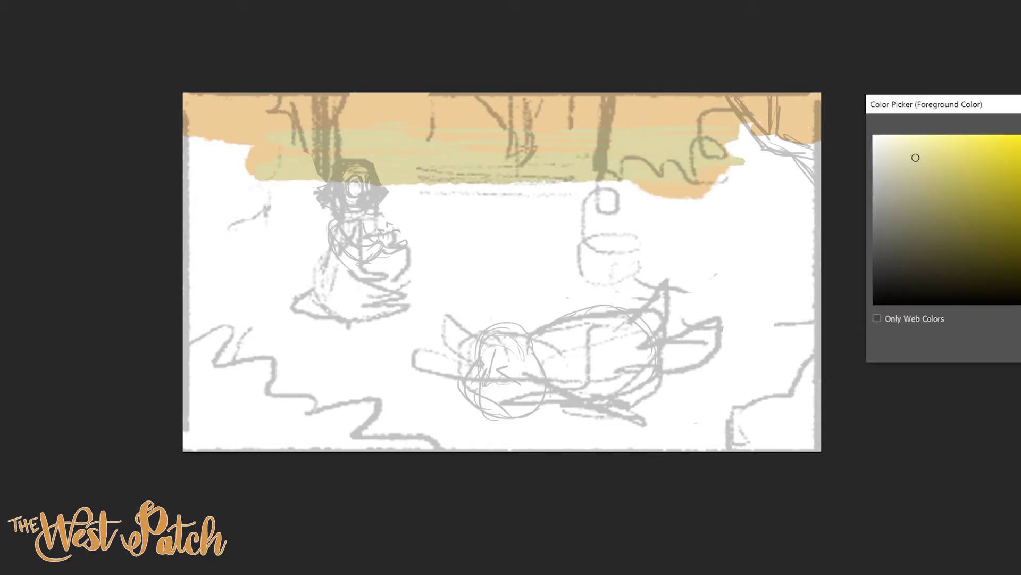
# Try a light blue stroke and undo it, then paint a cream stroke across the top band.
pyautogui.click(901, 154)
pyautogui.press('Return')
pyautogui.moveTo(260, 149); pyautogui.dragTo(359, 151)
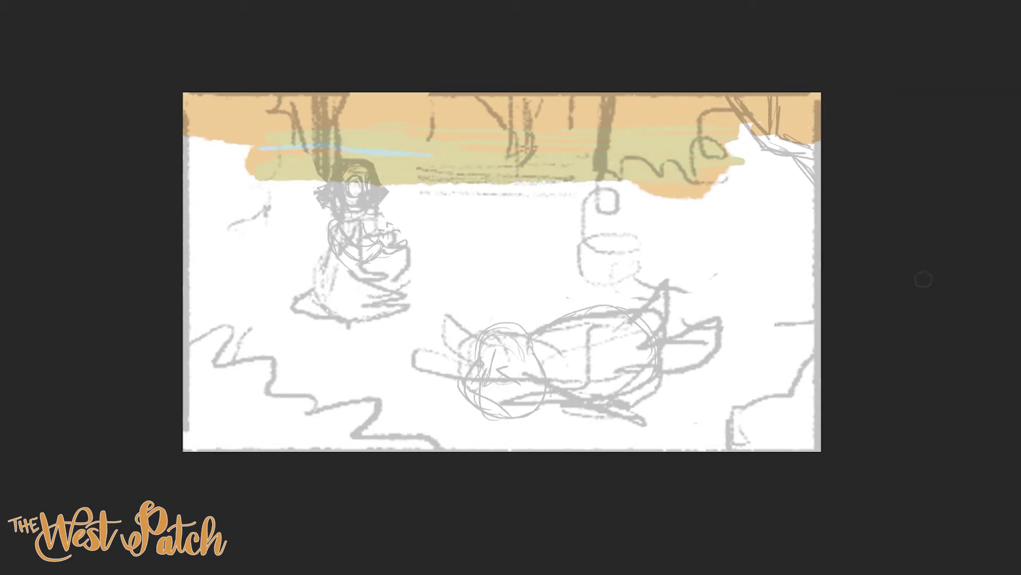
pyautogui.hotkey('ctrl', 'z')
pyautogui.click(764, 132)
pyautogui.click(906, 141)
pyautogui.press('Return')
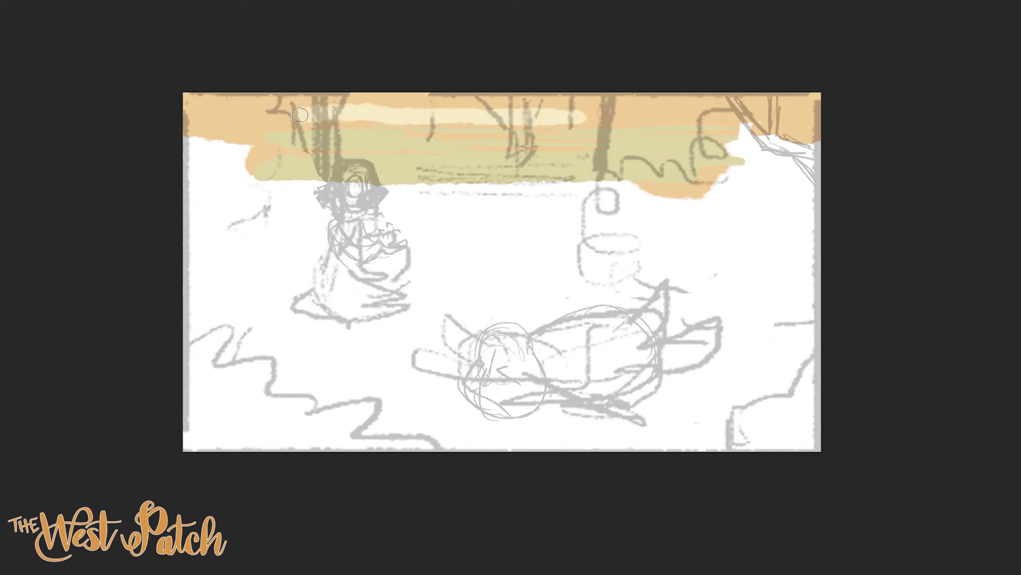
pyautogui.moveTo(297, 115); pyautogui.dragTo(777, 120)
# Add a light blue stroke to the left side of the sky.
pyautogui.press('Return')
pyautogui.moveTo(250, 128)
pyautogui.mouseDown()
pyautogui.moveTo(745, 130)
pyautogui.moveTo(261, 158)
pyautogui.mouseUp()
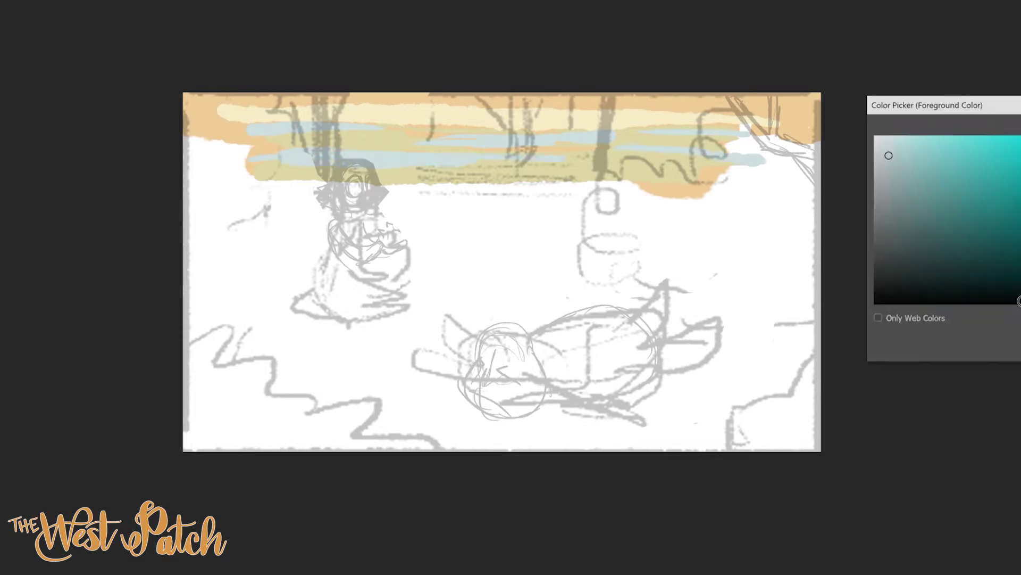
pyautogui.click(894, 178)
pyautogui.press('Return')
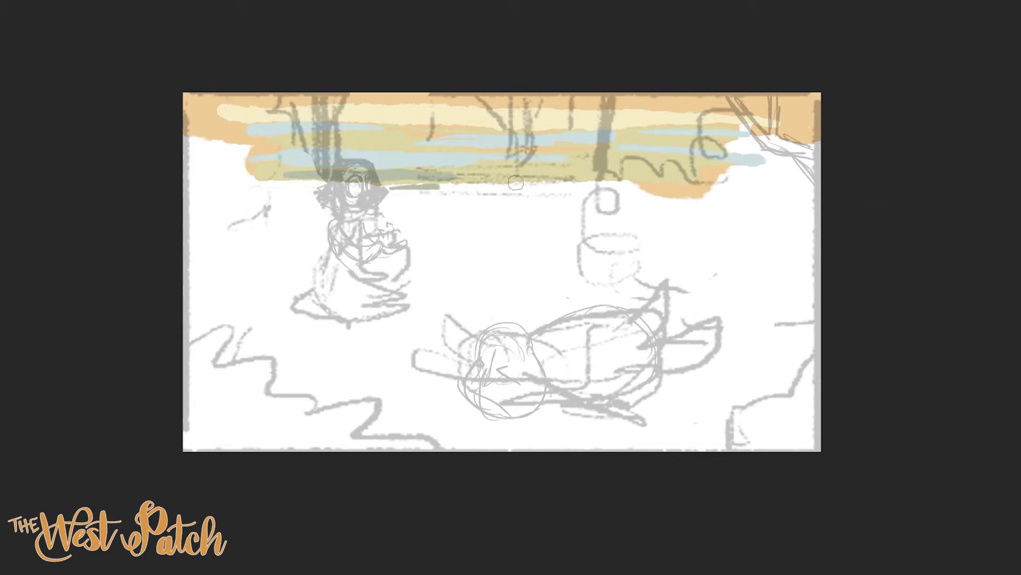
# Paint muted green bands below the sky and orange bands across the middle distance.
pyautogui.moveTo(276, 175)
pyautogui.mouseDown()
pyautogui.moveTo(755, 183)
pyautogui.moveTo(550, 221)
pyautogui.moveTo(644, 245)
pyautogui.mouseUp()
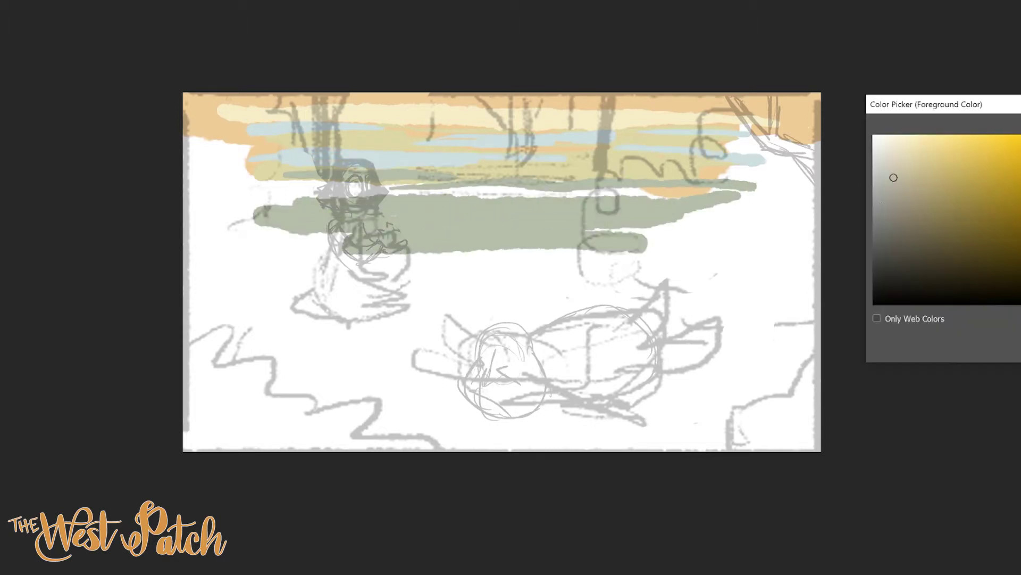
pyautogui.moveTo(934, 175); pyautogui.dragTo(943, 166)
pyautogui.press('Return')
pyautogui.moveTo(457, 181); pyautogui.dragTo(308, 187)
pyautogui.moveTo(381, 186); pyautogui.dragTo(695, 198)
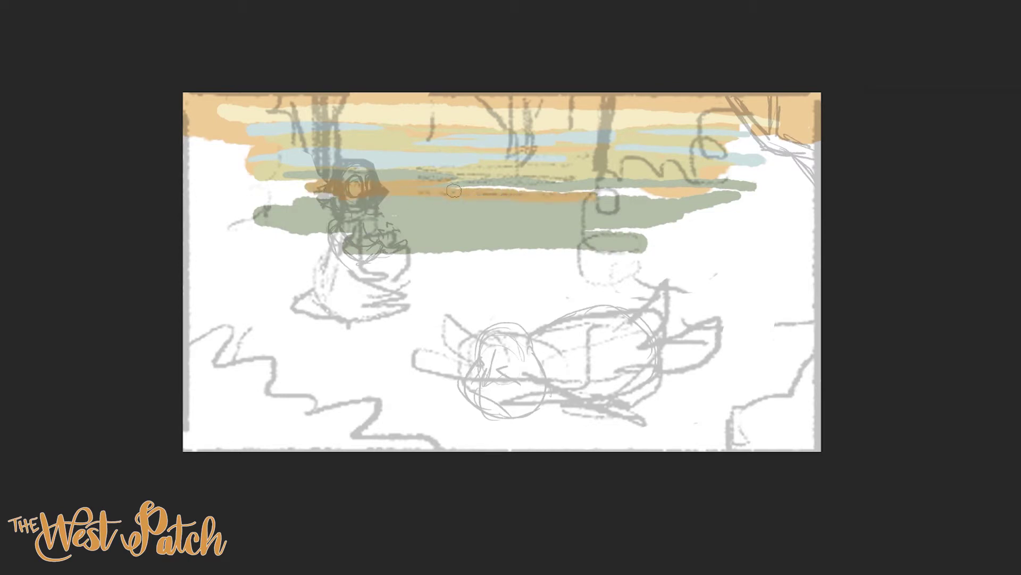
pyautogui.moveTo(524, 231); pyautogui.dragTo(653, 248)
# Add peach and tan strokes over the lower-right bands and an olive-yellow band below them.
pyautogui.click(939, 168)
pyautogui.press('Return')
pyautogui.moveTo(498, 226); pyautogui.dragTo(601, 221)
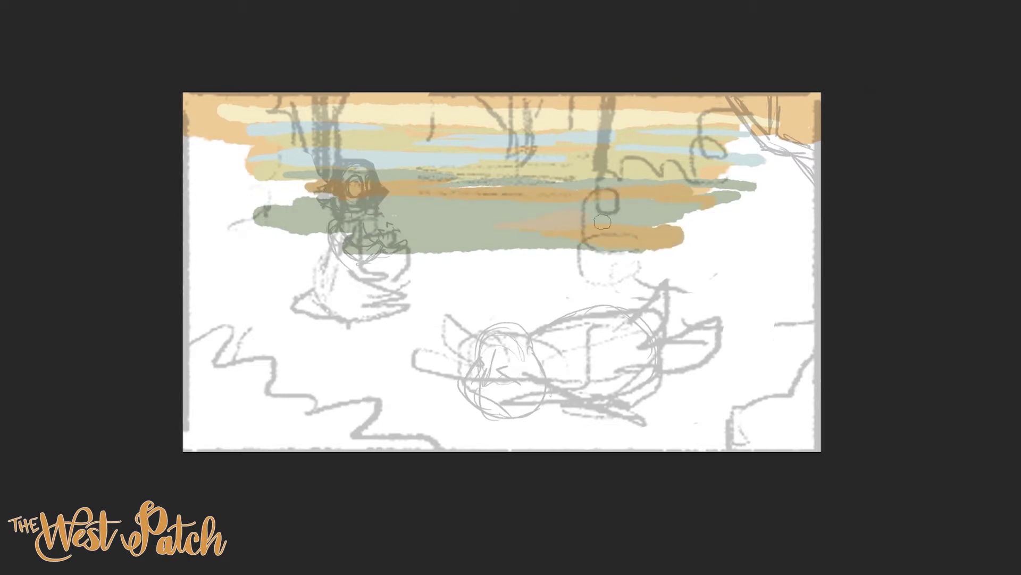
pyautogui.moveTo(495, 247); pyautogui.dragTo(628, 237)
pyautogui.click(930, 182)
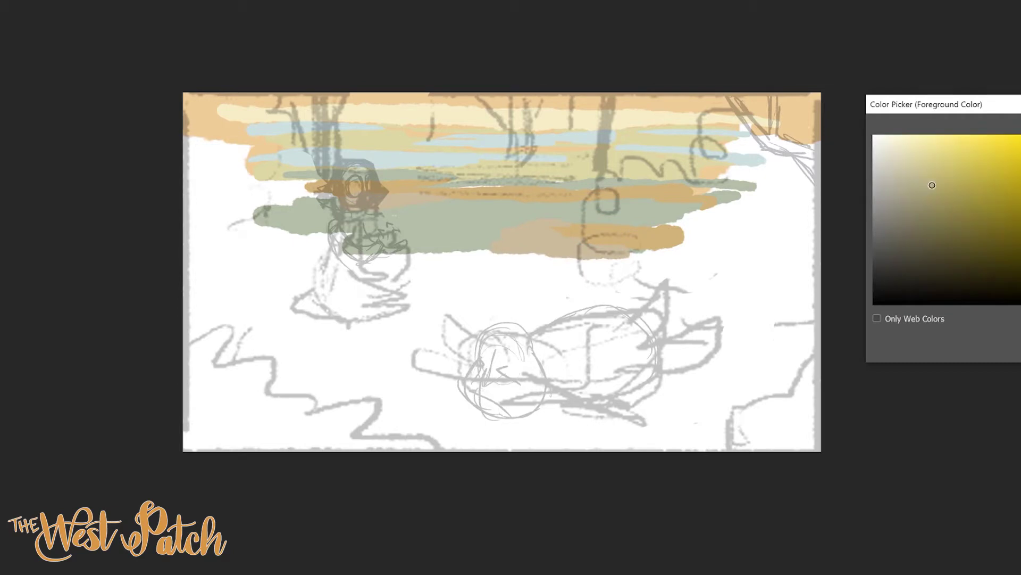
pyautogui.press('Return')
pyautogui.moveTo(341, 255)
pyautogui.mouseDown()
pyautogui.moveTo(450, 253)
pyautogui.moveTo(320, 250)
pyautogui.moveTo(649, 266)
pyautogui.moveTo(309, 306)
pyautogui.moveTo(511, 271)
pyautogui.mouseUp()
# Spread light yellow-green grass over the lower canvas.
pyautogui.click(937, 176)
pyautogui.press('Return')
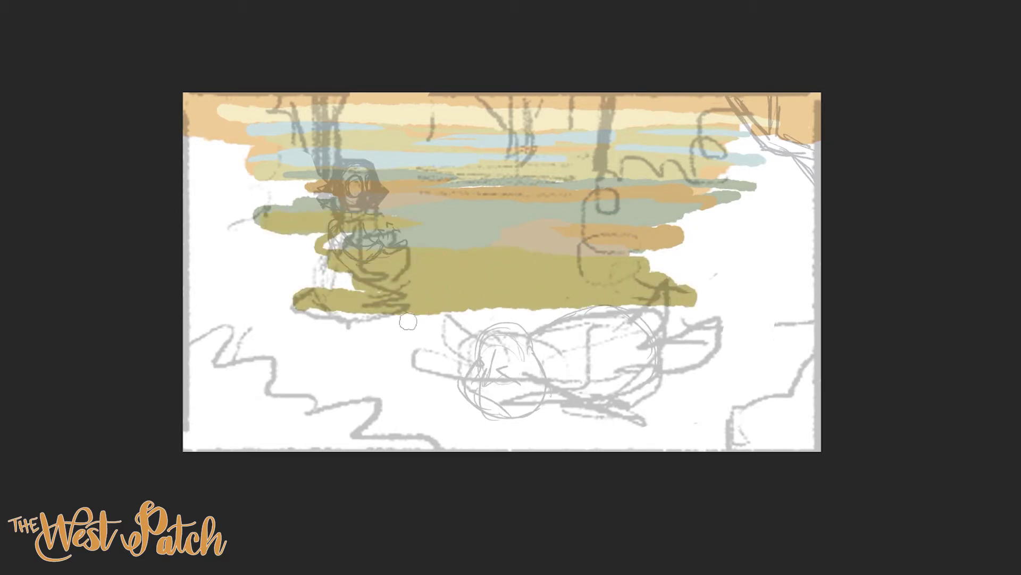
pyautogui.moveTo(282, 315)
pyautogui.mouseDown()
pyautogui.moveTo(472, 317)
pyautogui.moveTo(633, 340)
pyautogui.moveTo(521, 367)
pyautogui.moveTo(798, 319)
pyautogui.moveTo(700, 332)
pyautogui.moveTo(798, 372)
pyautogui.moveTo(764, 365)
pyautogui.mouseUp()
pyautogui.moveTo(356, 330)
pyautogui.mouseDown()
pyautogui.moveTo(240, 362)
pyautogui.moveTo(346, 404)
pyautogui.moveTo(415, 372)
pyautogui.moveTo(440, 392)
pyautogui.moveTo(456, 369)
pyautogui.moveTo(495, 442)
pyautogui.moveTo(713, 425)
pyautogui.moveTo(542, 368)
pyautogui.moveTo(515, 455)
pyautogui.moveTo(644, 426)
pyautogui.mouseUp()
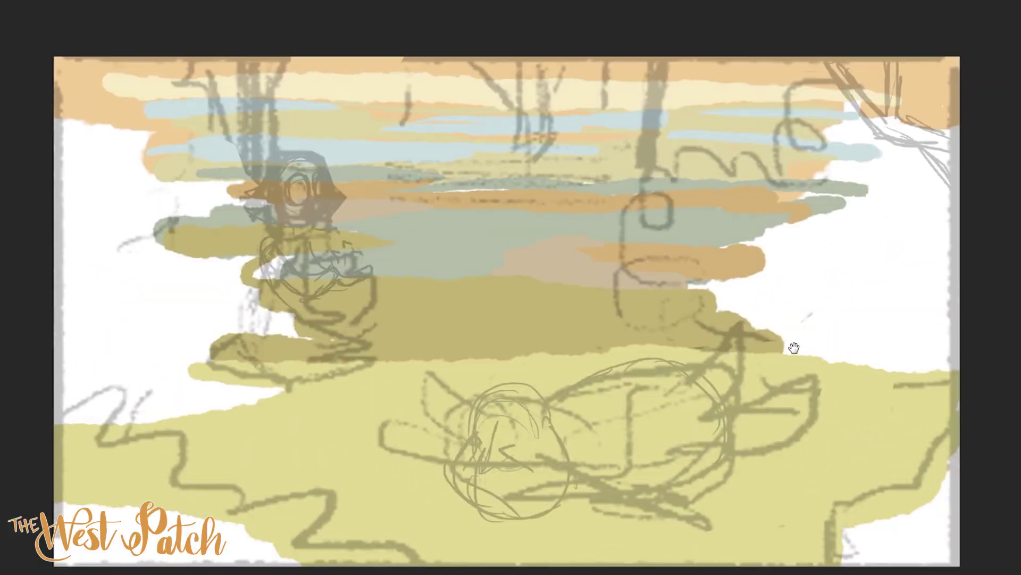
# Add yellow sunlit patches across the lower path.
pyautogui.moveTo(794, 348); pyautogui.dragTo(797, 336)
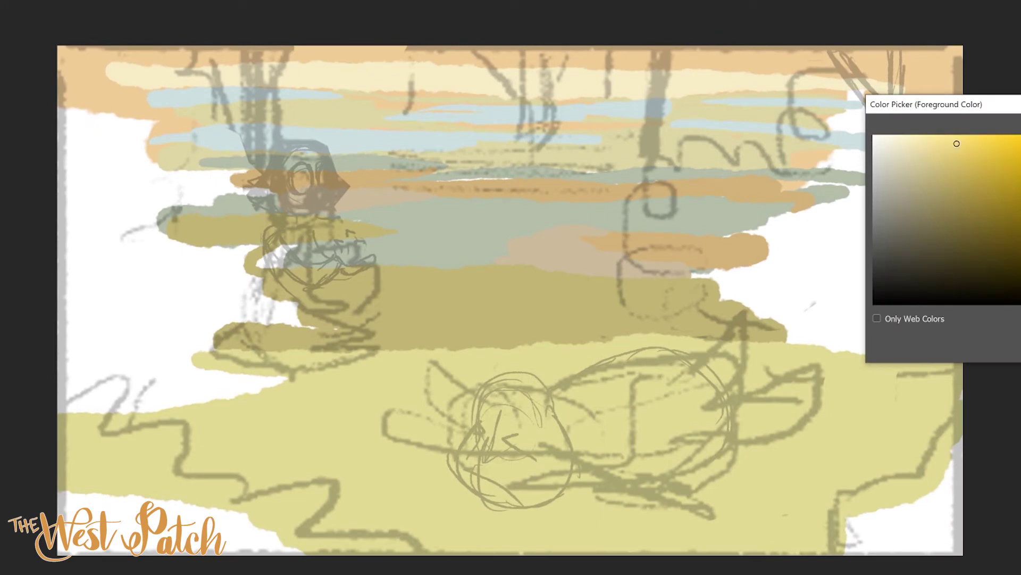
pyautogui.moveTo(334, 401); pyautogui.dragTo(247, 446)
pyautogui.moveTo(397, 503); pyautogui.dragTo(570, 522)
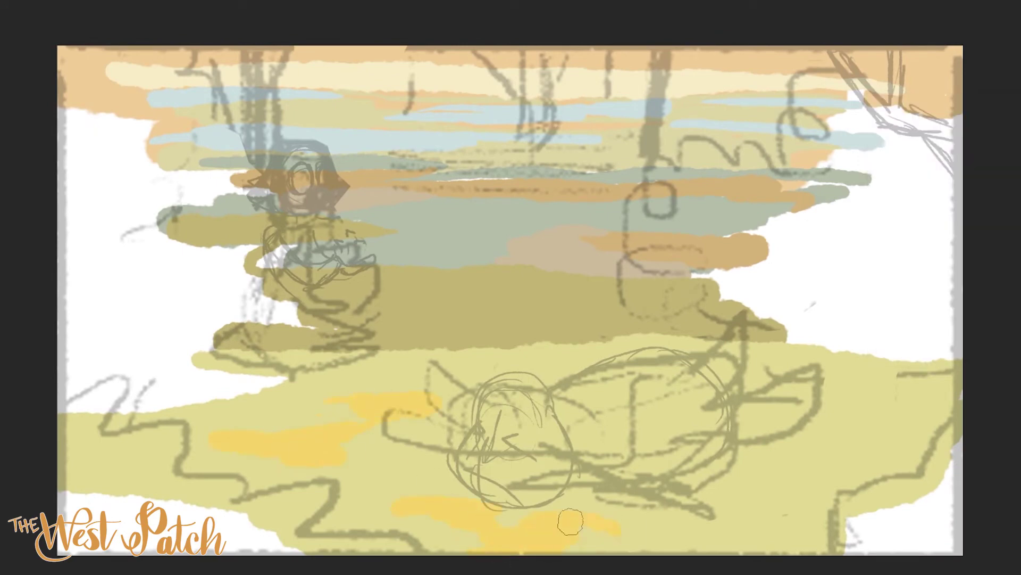
pyautogui.moveTo(468, 434)
pyautogui.mouseDown()
pyautogui.moveTo(801, 420)
pyautogui.moveTo(777, 373)
pyautogui.moveTo(838, 472)
pyautogui.mouseUp()
# Paint dark grey-green shadows along the right, bottom and lower-left edges.
pyautogui.click(926, 213)
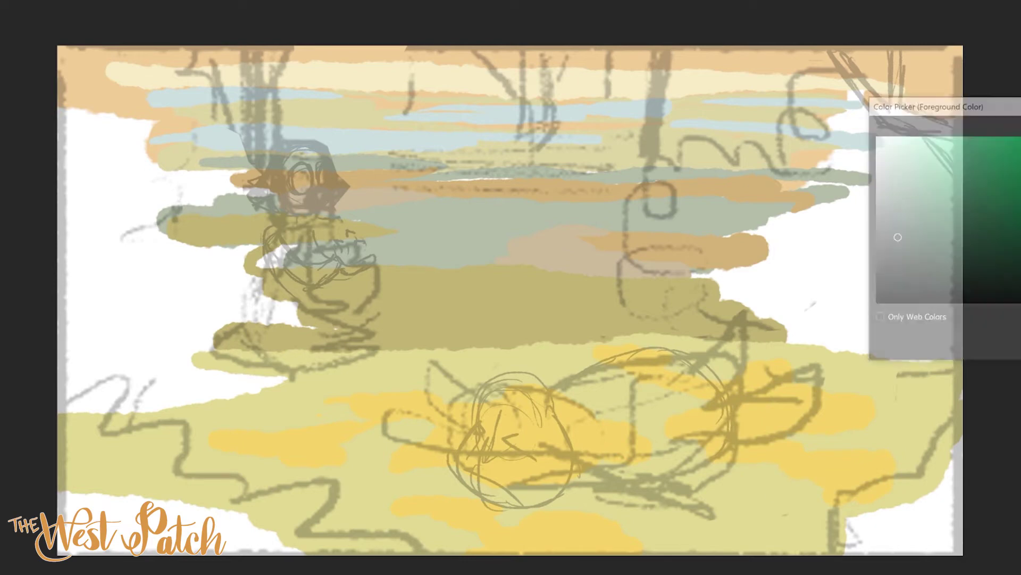
pyautogui.moveTo(619, 337)
pyautogui.mouseDown()
pyautogui.moveTo(739, 351)
pyautogui.moveTo(582, 311)
pyautogui.moveTo(894, 367)
pyautogui.moveTo(957, 421)
pyautogui.mouseUp()
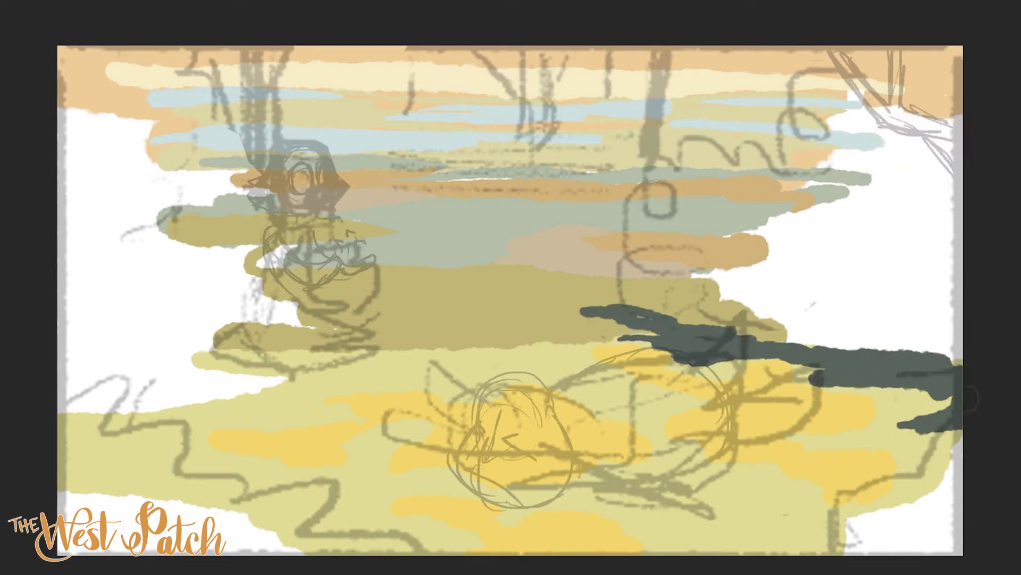
pyautogui.moveTo(670, 524); pyautogui.dragTo(667, 548)
pyautogui.moveTo(430, 546)
pyautogui.mouseDown()
pyautogui.moveTo(288, 527)
pyautogui.moveTo(223, 479)
pyautogui.moveTo(64, 420)
pyautogui.moveTo(327, 380)
pyautogui.mouseUp()
pyautogui.moveTo(298, 426)
pyautogui.mouseDown()
pyautogui.moveTo(256, 381)
pyautogui.moveTo(410, 357)
pyautogui.moveTo(184, 351)
pyautogui.mouseUp()
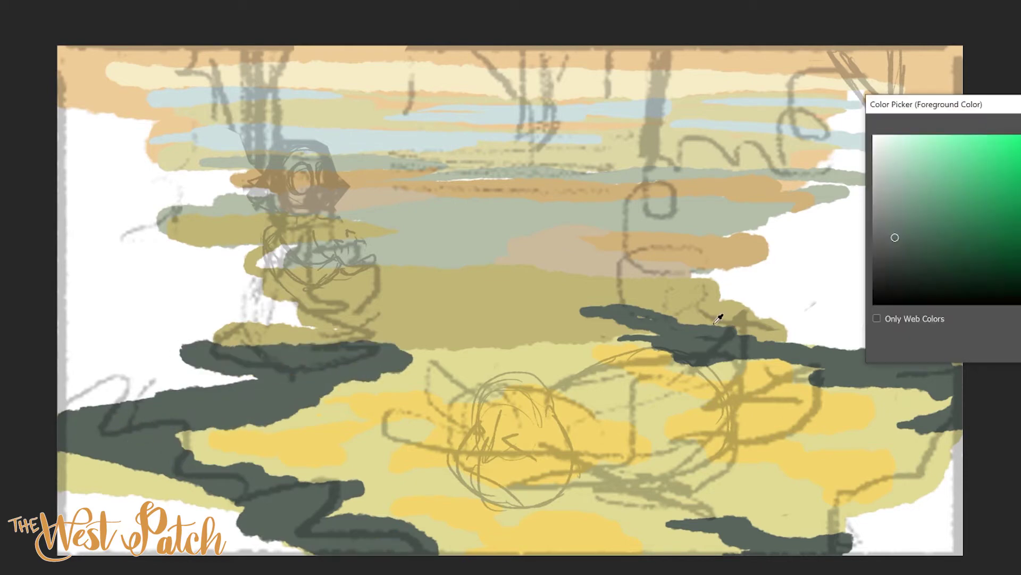
# Add light green and khaki strokes across the middle band.
pyautogui.press('Return')
pyautogui.moveTo(596, 319); pyautogui.dragTo(473, 298)
pyautogui.moveTo(654, 335); pyautogui.dragTo(559, 311)
pyautogui.moveTo(434, 282); pyautogui.dragTo(325, 282)
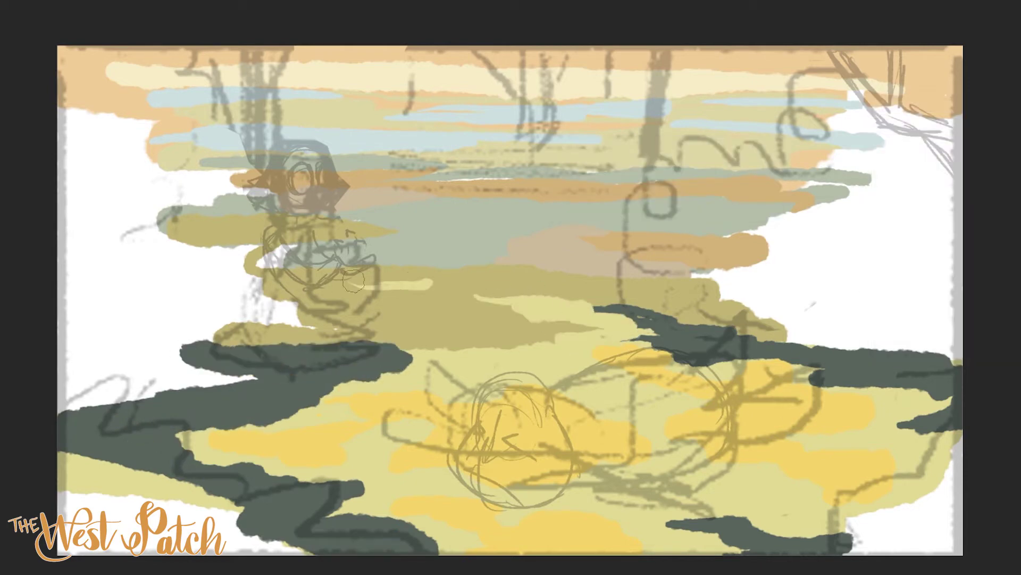
pyautogui.moveTo(425, 237); pyautogui.dragTo(556, 234)
# Paint green bush strokes across the middle, left shadow, lower path, right edge and horizon.
pyautogui.click(937, 173)
pyautogui.press('Return')
pyautogui.moveTo(574, 346)
pyautogui.mouseDown()
pyautogui.moveTo(511, 372)
pyautogui.moveTo(681, 391)
pyautogui.mouseUp()
pyautogui.moveTo(526, 357)
pyautogui.mouseDown()
pyautogui.moveTo(441, 362)
pyautogui.moveTo(282, 420)
pyautogui.moveTo(186, 442)
pyautogui.mouseUp()
pyautogui.moveTo(420, 420); pyautogui.dragTo(351, 436)
pyautogui.moveTo(394, 479); pyautogui.dragTo(319, 516)
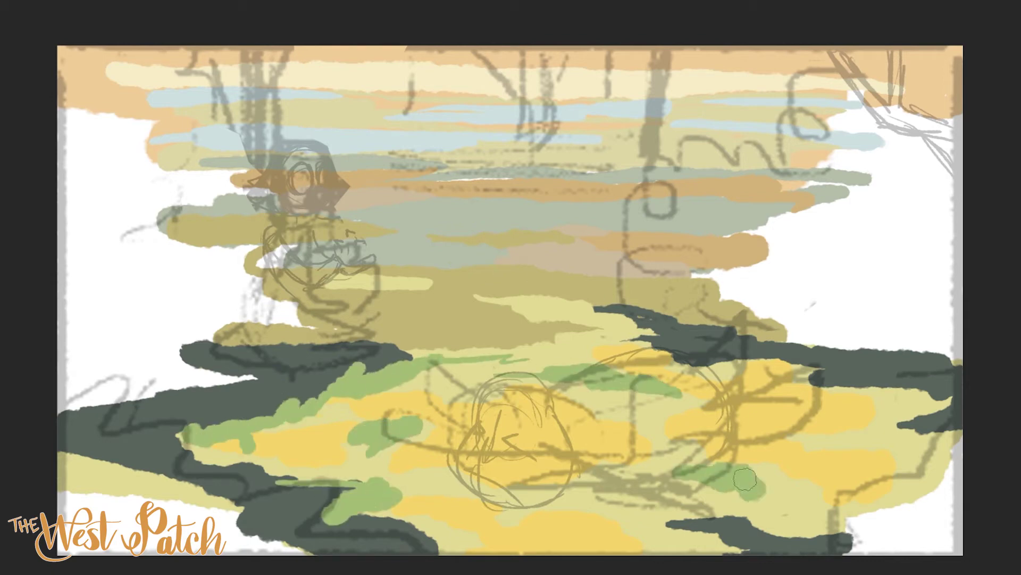
pyautogui.moveTo(676, 468); pyautogui.dragTo(872, 532)
pyautogui.moveTo(819, 393)
pyautogui.mouseDown()
pyautogui.moveTo(906, 404)
pyautogui.moveTo(957, 397)
pyautogui.mouseUp()
pyautogui.moveTo(904, 428); pyautogui.dragTo(952, 471)
pyautogui.moveTo(433, 277); pyautogui.dragTo(397, 282)
pyautogui.moveTo(511, 248); pyautogui.dragTo(452, 261)
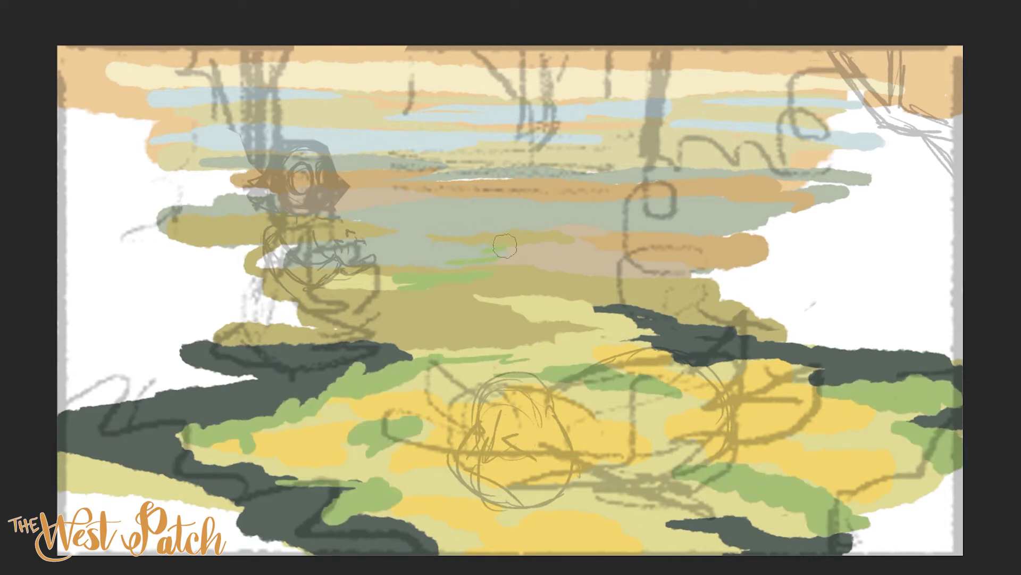
pyautogui.moveTo(729, 290)
pyautogui.mouseDown()
pyautogui.moveTo(527, 274)
pyautogui.moveTo(534, 254)
pyautogui.mouseUp()
# Dab orange and pale yellow accents, brush pale mint across the sky, and hide the sketch layer.
pyautogui.moveTo(399, 202); pyautogui.dragTo(369, 203)
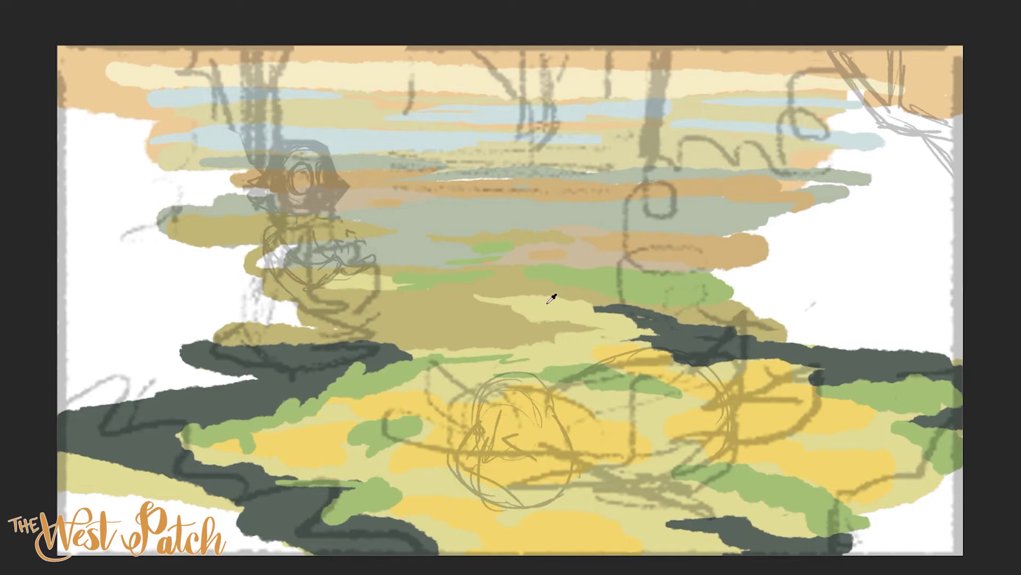
pyautogui.moveTo(481, 211); pyautogui.dragTo(441, 211)
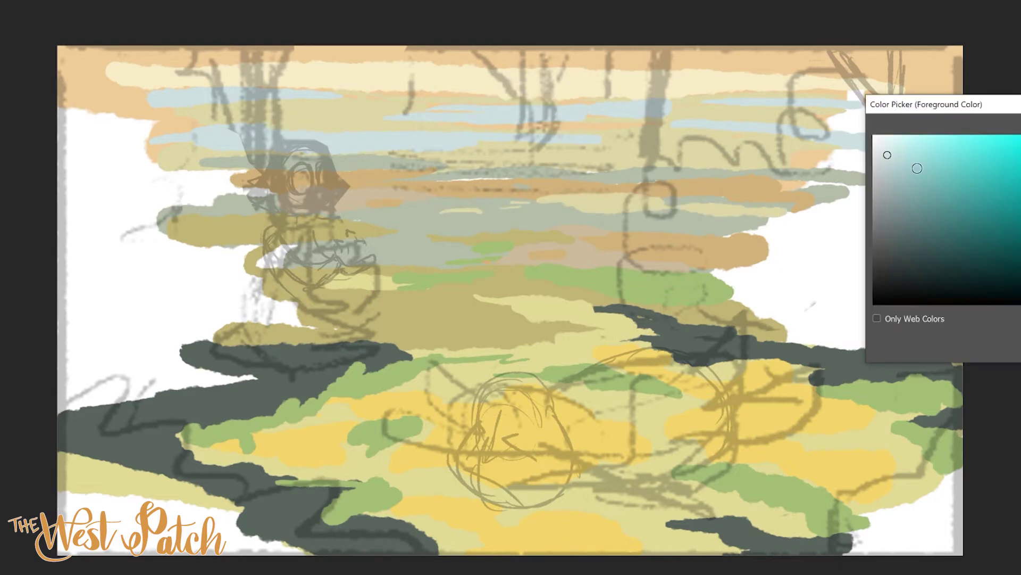
pyautogui.moveTo(476, 96)
pyautogui.mouseDown()
pyautogui.moveTo(734, 98)
pyautogui.moveTo(559, 119)
pyautogui.mouseUp()
pyautogui.moveTo(575, 98); pyautogui.dragTo(282, 99)
pyautogui.moveTo(430, 97)
pyautogui.mouseDown()
pyautogui.moveTo(256, 101)
pyautogui.moveTo(659, 63)
pyautogui.mouseUp()
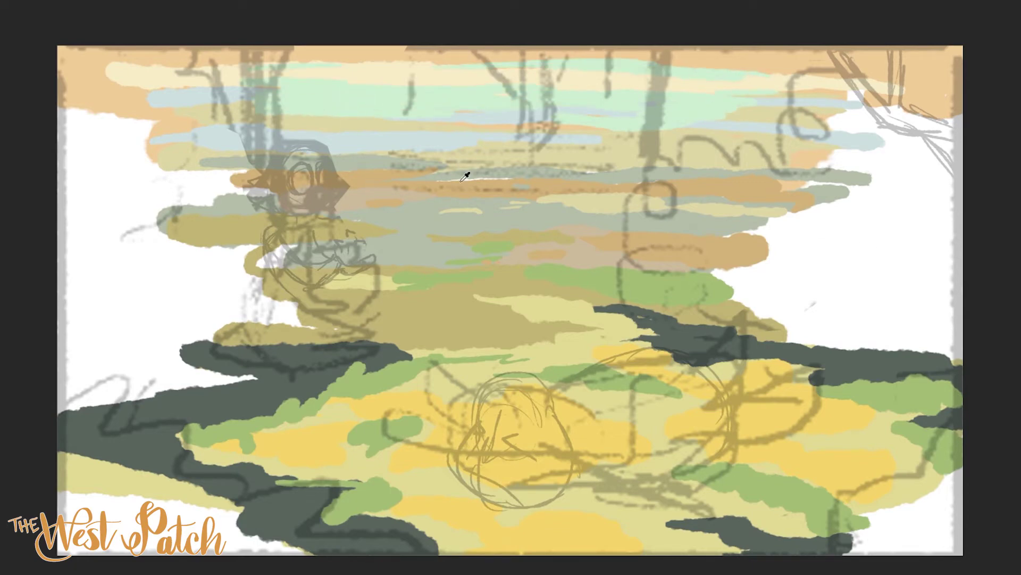
pyautogui.keyDown('alt'); pyautogui.click(546, 166); pyautogui.keyUp('alt')
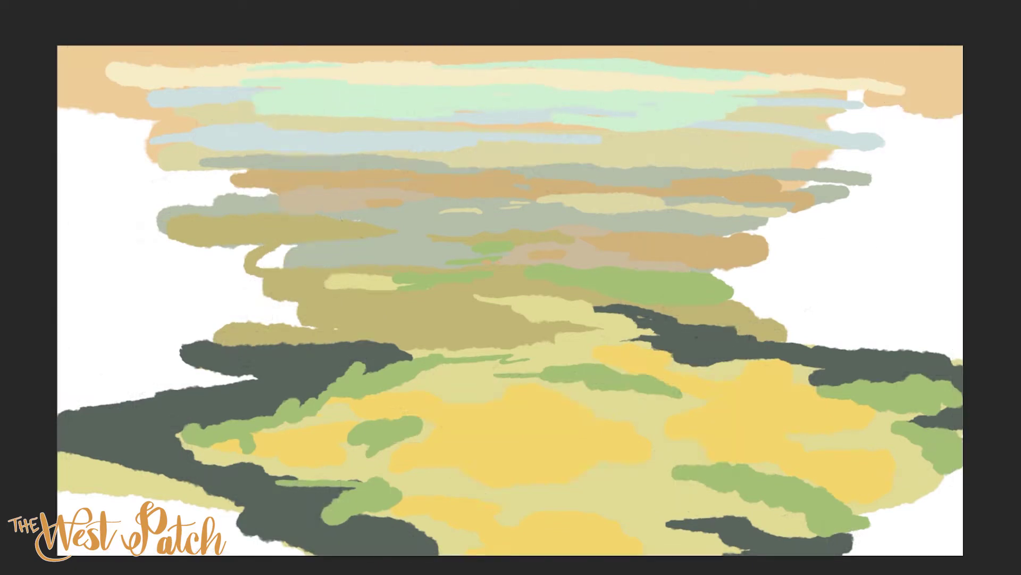
pyautogui.hotkey('ctrl', ',')
# Select a different brush preset in the Brushes panel.
pyautogui.click(937, 196)
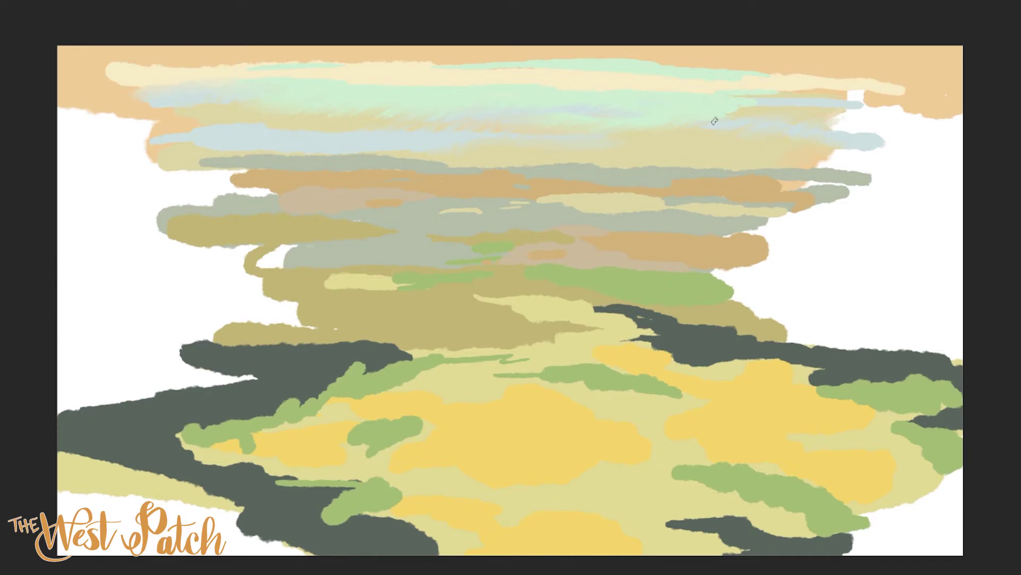
# Choose a textured grass brush and blend the peach, cream and grey sky bands together.
pyautogui.click(995, 70)
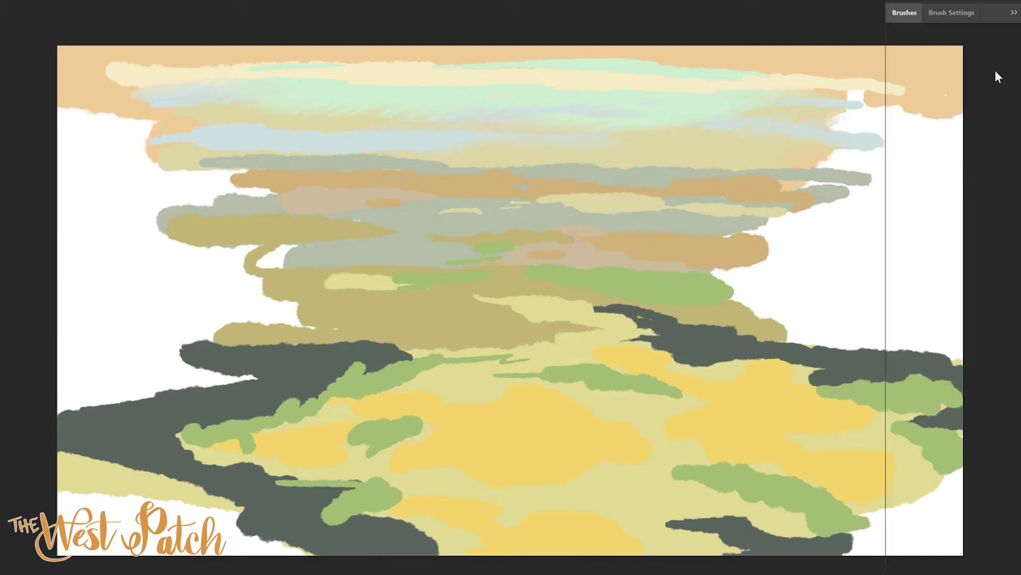
pyautogui.click(953, 330)
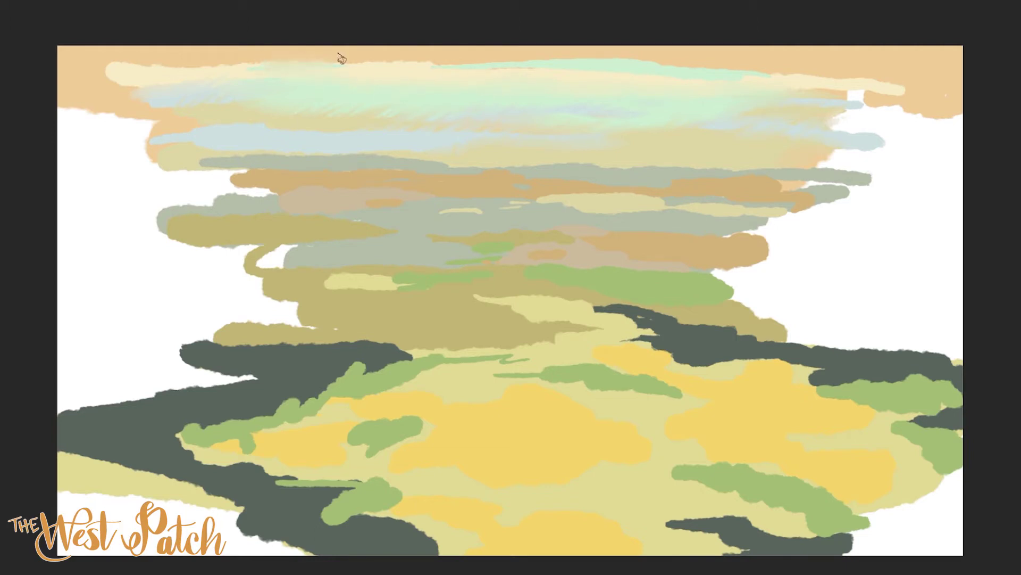
pyautogui.moveTo(340, 64)
pyautogui.mouseDown()
pyautogui.moveTo(604, 62)
pyautogui.moveTo(633, 79)
pyautogui.moveTo(691, 62)
pyautogui.moveTo(753, 87)
pyautogui.moveTo(721, 77)
pyautogui.moveTo(829, 75)
pyautogui.moveTo(796, 88)
pyautogui.mouseUp()
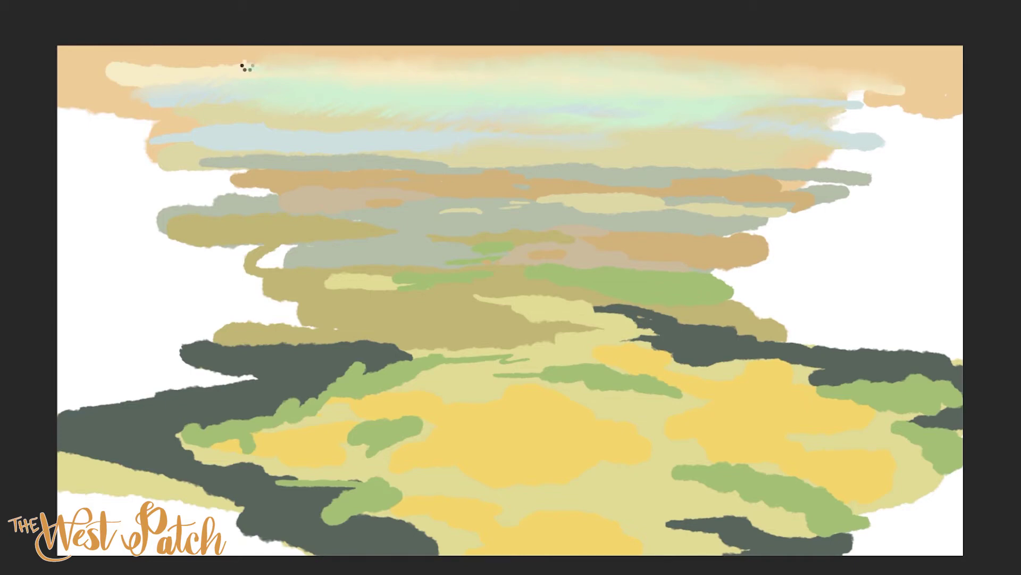
pyautogui.moveTo(242, 65)
pyautogui.mouseDown()
pyautogui.moveTo(141, 59)
pyautogui.moveTo(111, 72)
pyautogui.mouseUp()
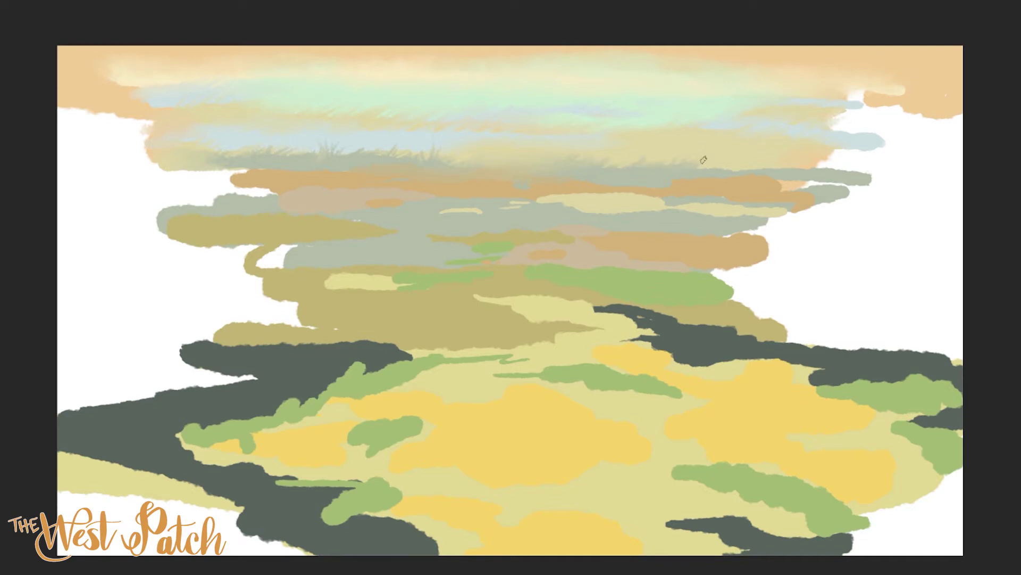
pyautogui.moveTo(747, 166); pyautogui.dragTo(867, 170)
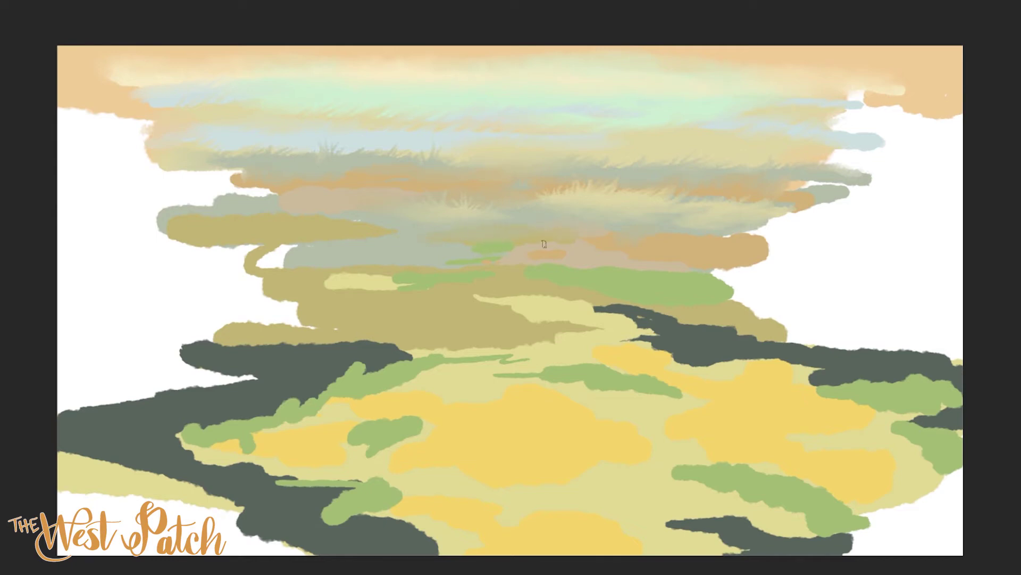
# Paint mauve-brown shapes near the horizon and across the orange band.
pyautogui.click(922, 190)
pyautogui.press('Return')
pyautogui.moveTo(604, 244)
pyautogui.mouseDown()
pyautogui.moveTo(658, 246)
pyautogui.moveTo(590, 242)
pyautogui.moveTo(793, 263)
pyautogui.mouseUp()
pyautogui.moveTo(784, 308); pyautogui.dragTo(675, 308)
pyautogui.click(550, 322)
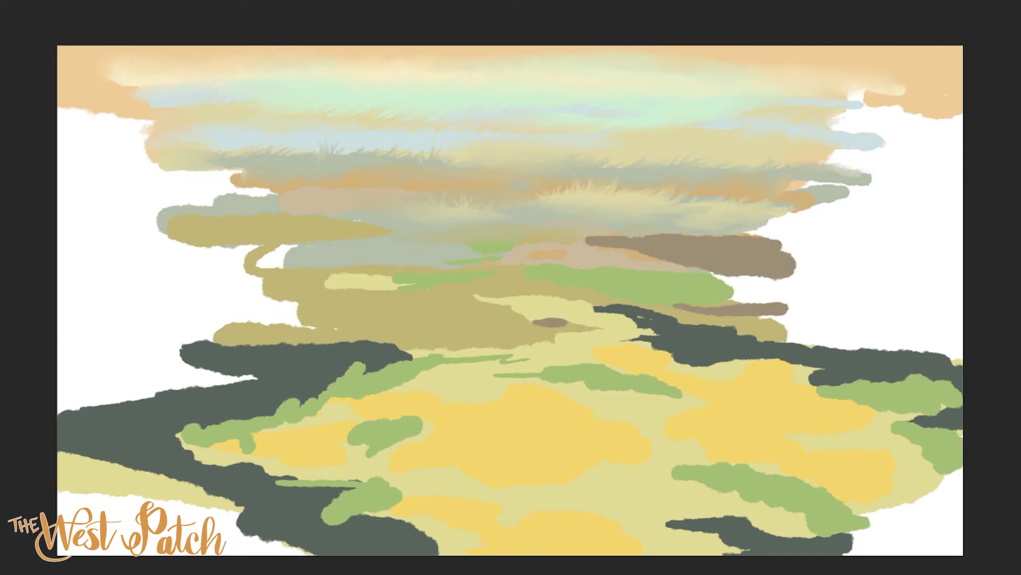
pyautogui.moveTo(547, 254)
pyautogui.mouseDown()
pyautogui.moveTo(527, 254)
pyautogui.moveTo(743, 292)
pyautogui.mouseUp()
# Paint dark green over the distant bushes and add small dark bushes along the horizon.
pyautogui.click(925, 217)
pyautogui.press('Return')
pyautogui.moveTo(489, 272); pyautogui.dragTo(396, 285)
pyautogui.moveTo(514, 245); pyautogui.dragTo(474, 246)
pyautogui.moveTo(503, 257); pyautogui.dragTo(458, 261)
pyautogui.moveTo(518, 355)
pyautogui.mouseDown()
pyautogui.moveTo(383, 374)
pyautogui.moveTo(288, 413)
pyautogui.moveTo(181, 439)
pyautogui.mouseUp()
# Repaint the left, lower and right light-green bush patches in dark olive green.
pyautogui.moveTo(362, 425); pyautogui.dragTo(420, 433)
pyautogui.moveTo(279, 481); pyautogui.dragTo(397, 500)
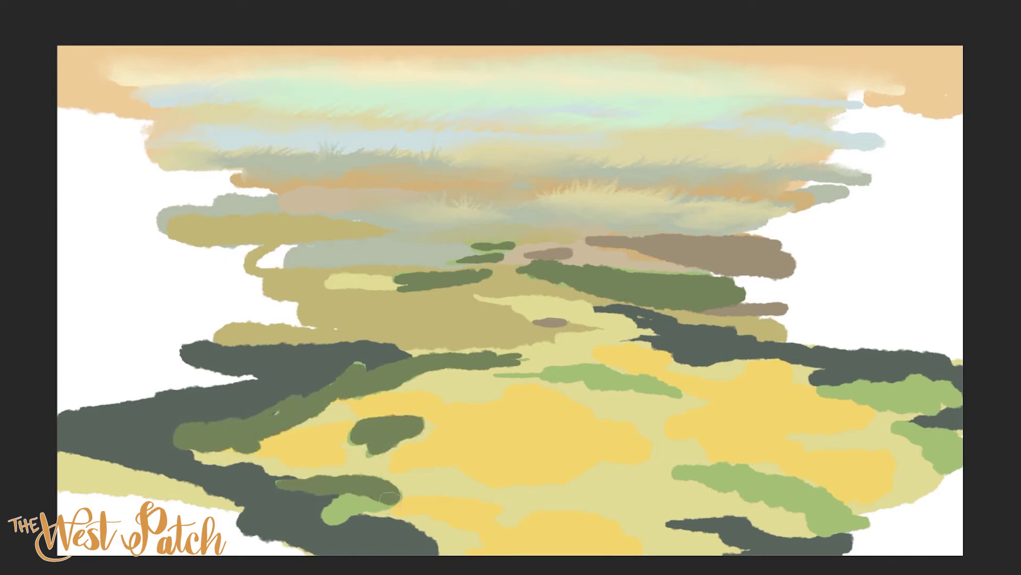
pyautogui.moveTo(513, 375); pyautogui.dragTo(678, 391)
pyautogui.moveTo(817, 388); pyautogui.dragTo(952, 397)
pyautogui.moveTo(904, 426); pyautogui.dragTo(952, 463)
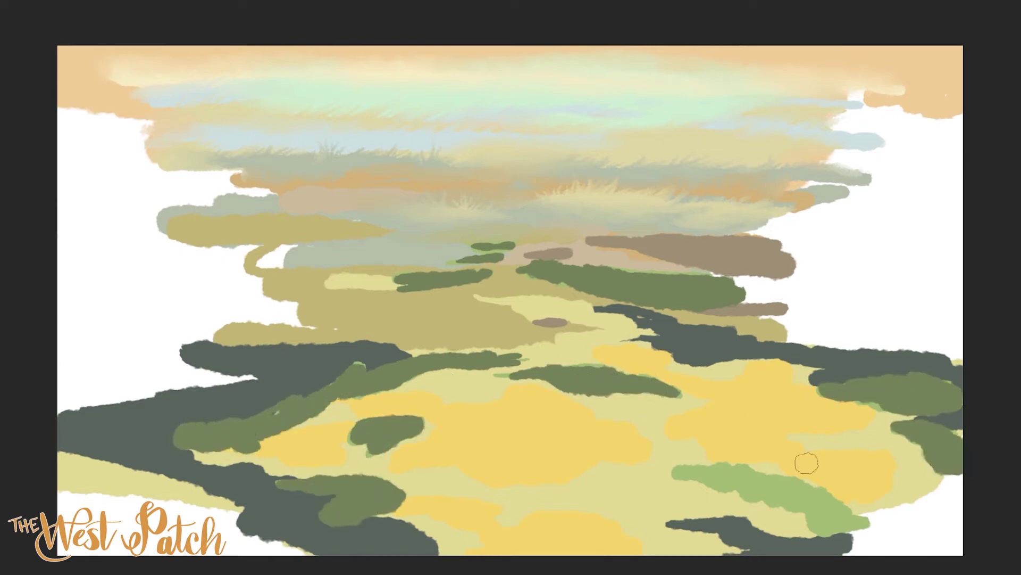
pyautogui.moveTo(683, 471); pyautogui.dragTo(866, 521)
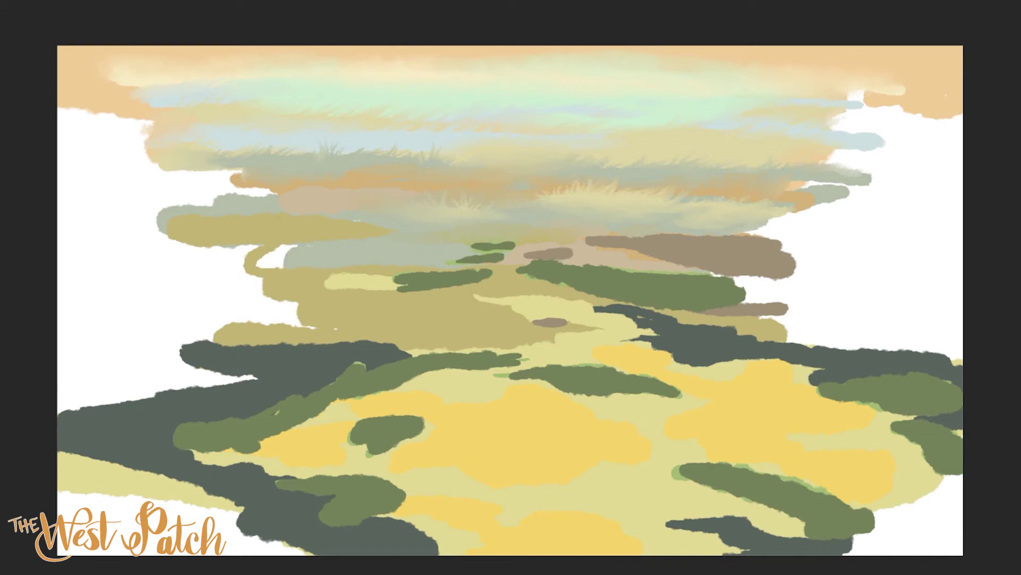
# Add textured brown horizon strokes, checking values in grayscale with Ctrl+Y.
pyautogui.moveTo(636, 236)
pyautogui.mouseDown()
pyautogui.moveTo(577, 234)
pyautogui.moveTo(601, 238)
pyautogui.mouseUp()
pyautogui.hotkey('ctrl', 'y')
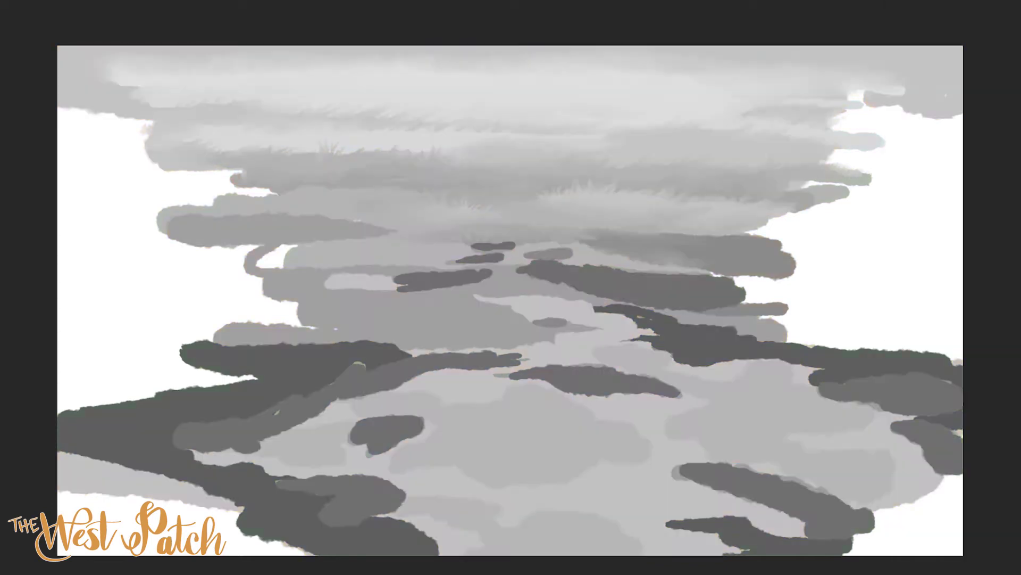
pyautogui.hotkey('ctrl', 'y')
pyautogui.moveTo(586, 245)
pyautogui.mouseDown()
pyautogui.moveTo(743, 260)
pyautogui.moveTo(686, 269)
pyautogui.mouseUp()
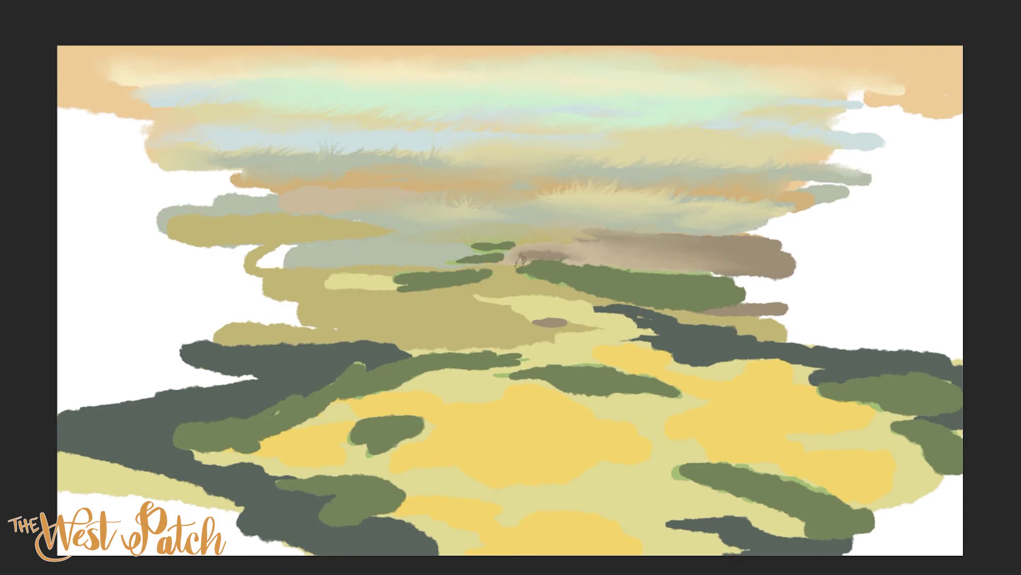
# Blend the dark horizon bushes into olive tones and paint grass blades beside the path.
pyautogui.moveTo(557, 266)
pyautogui.mouseDown()
pyautogui.moveTo(532, 282)
pyautogui.moveTo(586, 277)
pyautogui.moveTo(685, 310)
pyautogui.moveTo(628, 287)
pyautogui.moveTo(726, 295)
pyautogui.mouseUp()
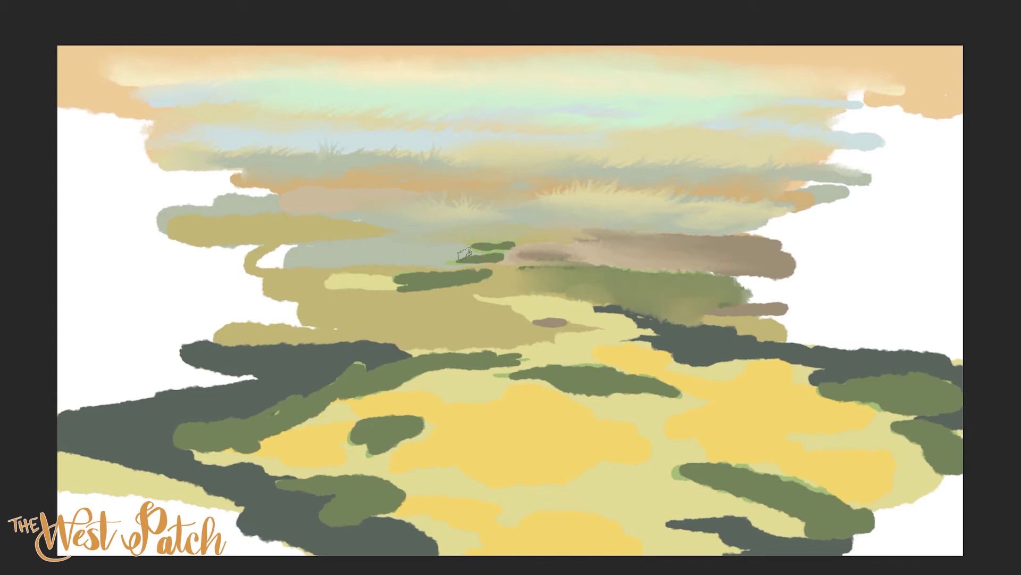
pyautogui.moveTo(463, 254)
pyautogui.mouseDown()
pyautogui.moveTo(500, 271)
pyautogui.moveTo(409, 286)
pyautogui.moveTo(462, 289)
pyautogui.moveTo(354, 296)
pyautogui.moveTo(585, 327)
pyautogui.moveTo(425, 351)
pyautogui.mouseUp()
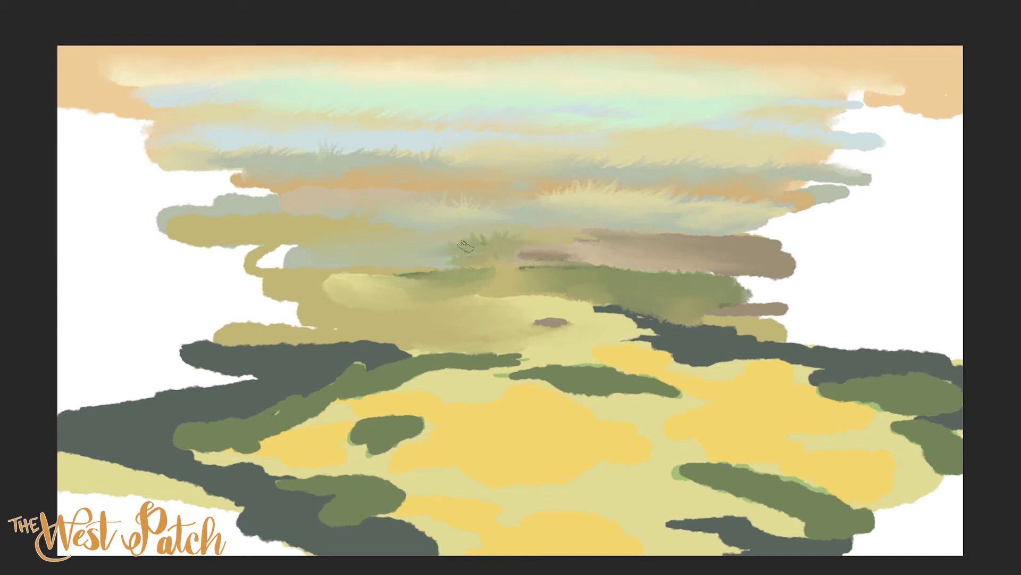
pyautogui.moveTo(462, 259)
pyautogui.mouseDown()
pyautogui.moveTo(404, 277)
pyautogui.moveTo(514, 282)
pyautogui.mouseUp()
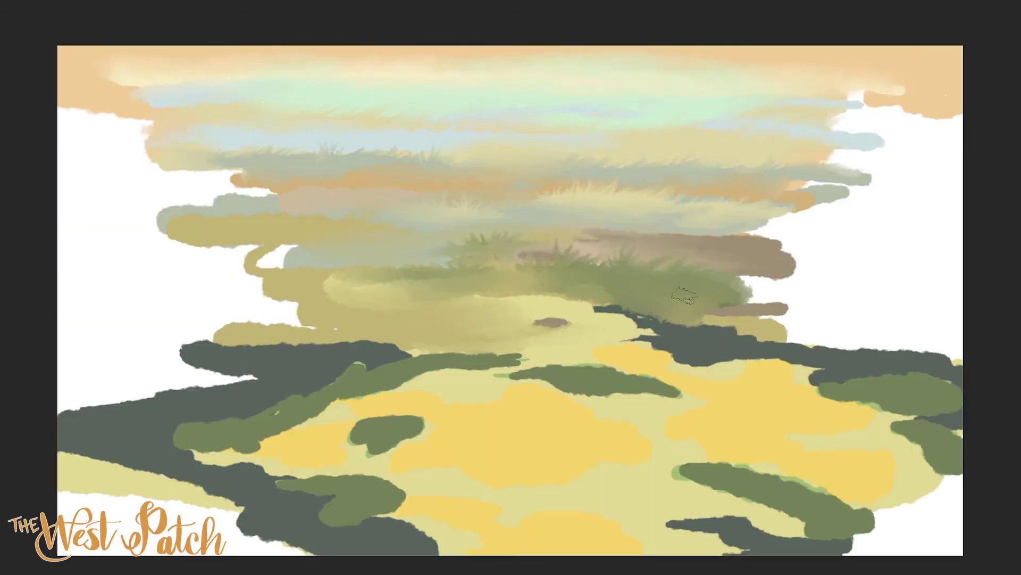
pyautogui.moveTo(612, 311)
pyautogui.mouseDown()
pyautogui.moveTo(591, 279)
pyautogui.moveTo(548, 312)
pyautogui.moveTo(569, 285)
pyautogui.moveTo(511, 303)
pyautogui.moveTo(660, 333)
pyautogui.moveTo(687, 322)
pyautogui.moveTo(661, 330)
pyautogui.moveTo(465, 303)
pyautogui.mouseUp()
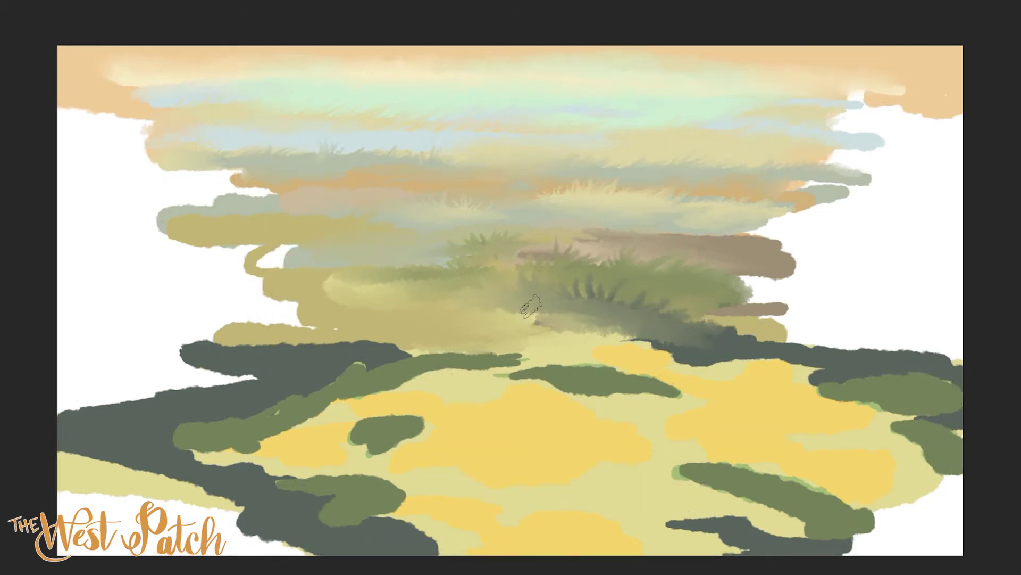
pyautogui.moveTo(538, 314)
pyautogui.mouseDown()
pyautogui.moveTo(495, 308)
pyautogui.moveTo(542, 315)
pyautogui.moveTo(563, 340)
pyautogui.moveTo(668, 340)
pyautogui.moveTo(734, 304)
pyautogui.moveTo(693, 343)
pyautogui.mouseUp()
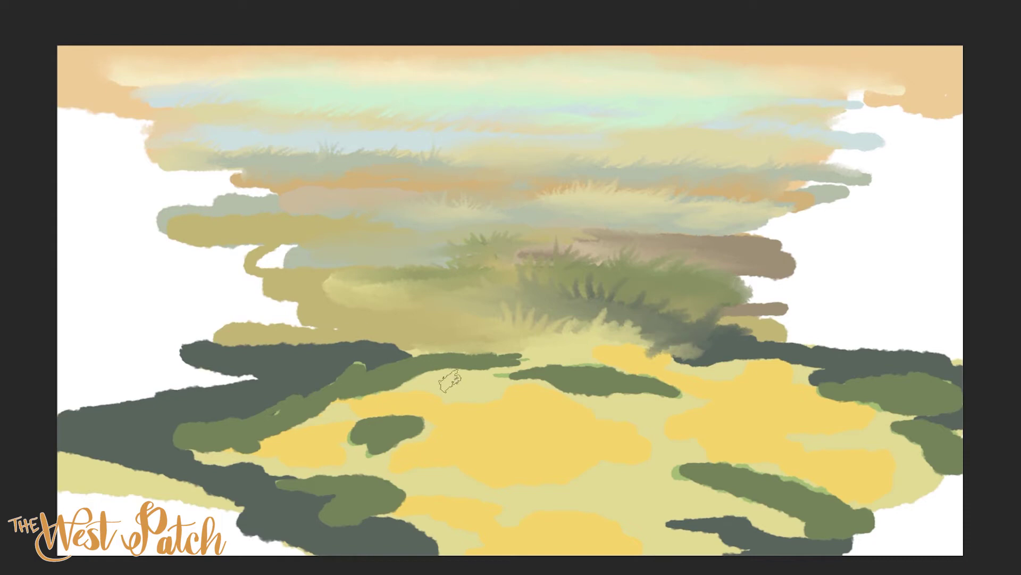
# Darken and blend the left olive strip, lower-left green patch and bottom-right dark patch.
pyautogui.moveTo(448, 380); pyautogui.dragTo(298, 407)
pyautogui.moveTo(404, 367)
pyautogui.mouseDown()
pyautogui.moveTo(170, 458)
pyautogui.moveTo(359, 475)
pyautogui.moveTo(266, 494)
pyautogui.mouseUp()
pyautogui.moveTo(319, 527); pyautogui.dragTo(426, 548)
pyautogui.moveTo(404, 479); pyautogui.dragTo(335, 490)
pyautogui.moveTo(654, 532); pyautogui.dragTo(745, 548)
pyautogui.moveTo(686, 521)
pyautogui.mouseDown()
pyautogui.moveTo(772, 538)
pyautogui.moveTo(686, 478)
pyautogui.moveTo(904, 506)
pyautogui.moveTo(937, 404)
pyautogui.moveTo(798, 373)
pyautogui.moveTo(660, 362)
pyautogui.mouseUp()
# Blend the right-side green patches and extend the dark horizon mass with a grassy fringe.
pyautogui.moveTo(830, 404)
pyautogui.mouseDown()
pyautogui.moveTo(877, 410)
pyautogui.moveTo(926, 478)
pyautogui.mouseUp()
pyautogui.moveTo(532, 357)
pyautogui.mouseDown()
pyautogui.moveTo(500, 380)
pyautogui.moveTo(479, 381)
pyautogui.moveTo(473, 367)
pyautogui.moveTo(335, 338)
pyautogui.mouseUp()
pyautogui.moveTo(553, 367)
pyautogui.mouseDown()
pyautogui.moveTo(644, 378)
pyautogui.moveTo(683, 396)
pyautogui.mouseUp()
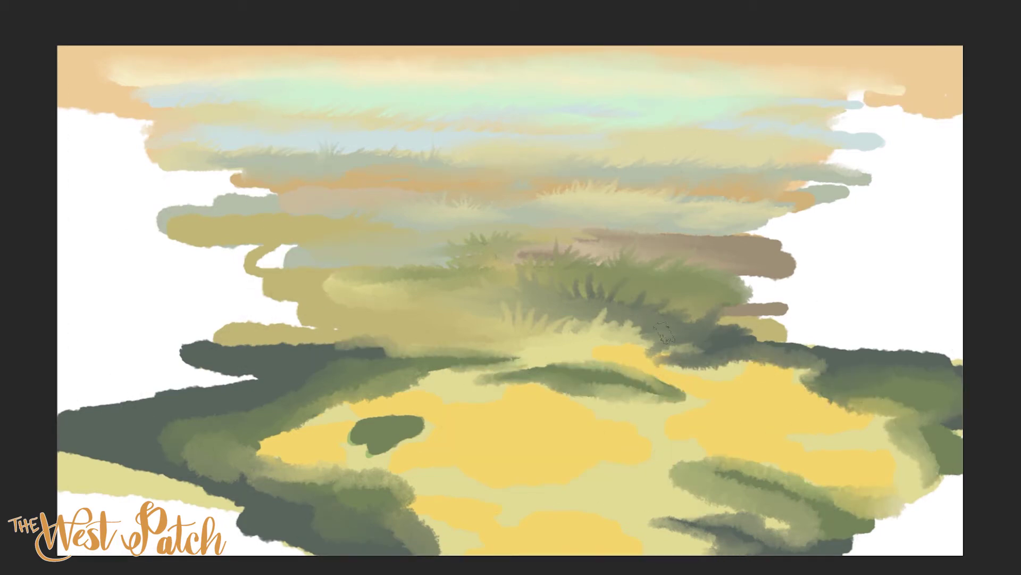
pyautogui.moveTo(676, 327)
pyautogui.mouseDown()
pyautogui.moveTo(758, 352)
pyautogui.moveTo(761, 375)
pyautogui.mouseUp()
pyautogui.moveTo(774, 349); pyautogui.dragTo(790, 383)
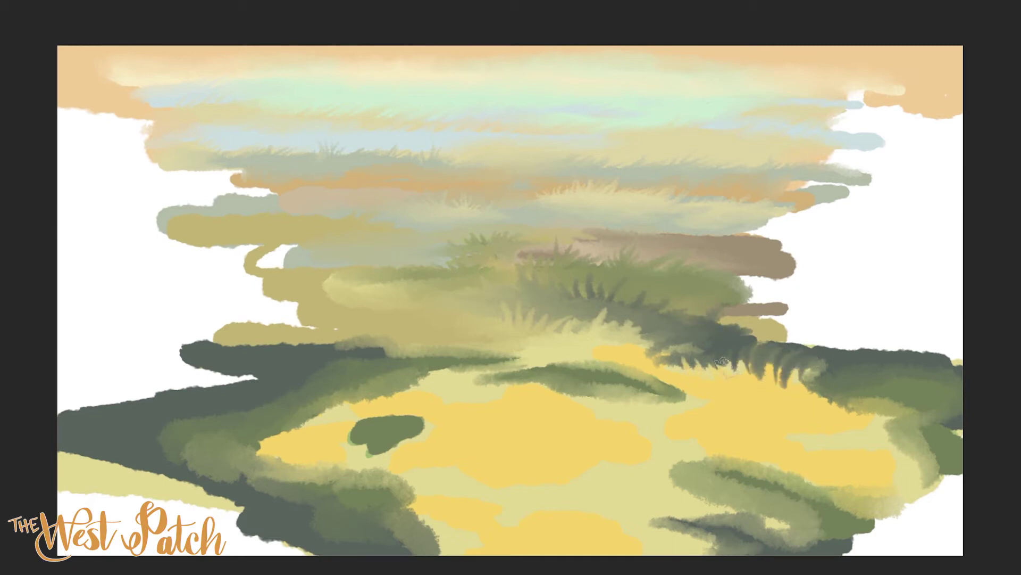
pyautogui.moveTo(884, 374)
pyautogui.mouseDown()
pyautogui.moveTo(814, 399)
pyautogui.moveTo(945, 409)
pyautogui.mouseUp()
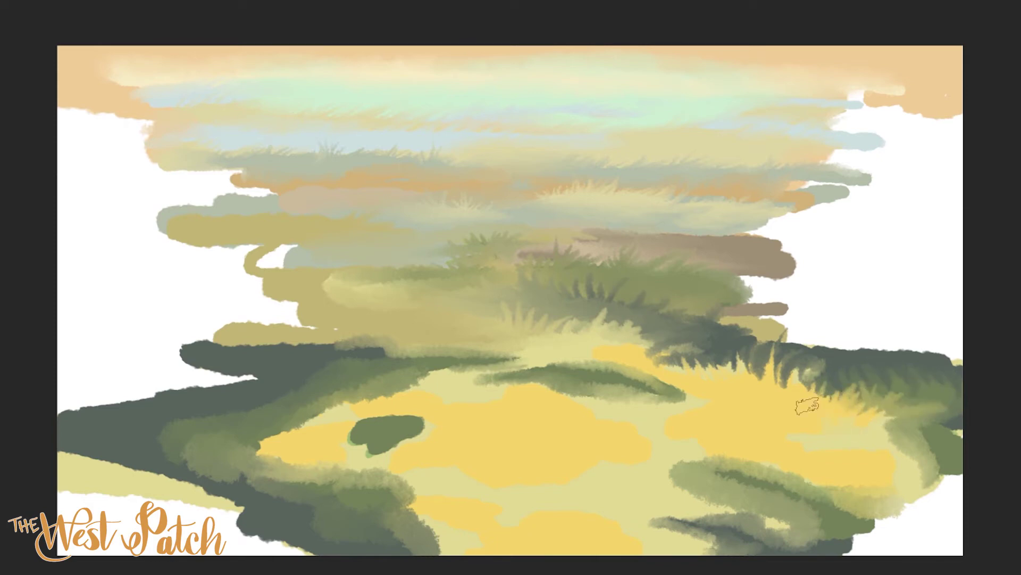
# Fill the lower-right area with dark green grass blades.
pyautogui.moveTo(849, 446)
pyautogui.mouseDown()
pyautogui.moveTo(907, 446)
pyautogui.moveTo(878, 429)
pyautogui.moveTo(814, 433)
pyautogui.moveTo(853, 420)
pyautogui.moveTo(848, 451)
pyautogui.moveTo(916, 442)
pyautogui.mouseUp()
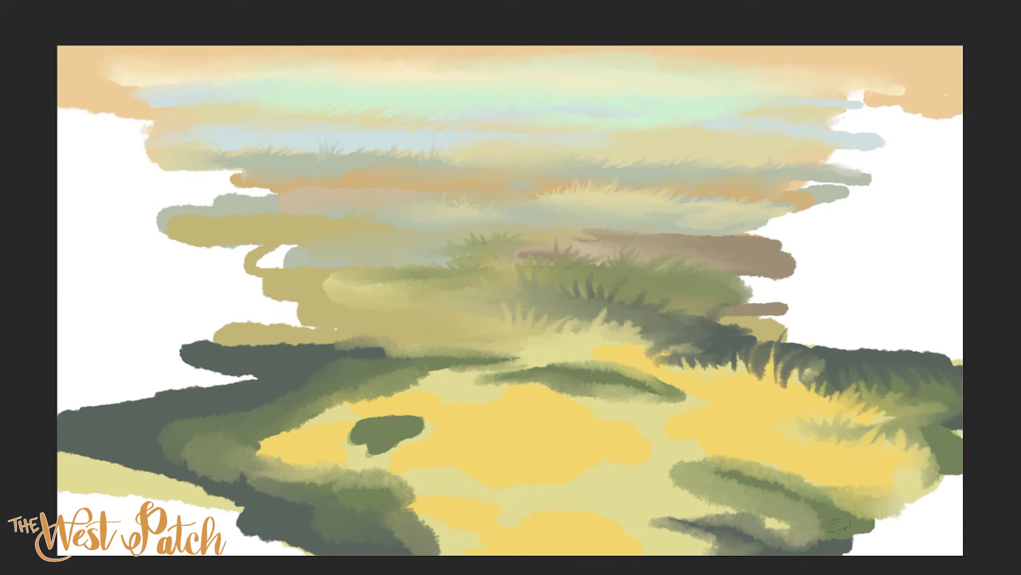
pyautogui.moveTo(839, 523)
pyautogui.mouseDown()
pyautogui.moveTo(921, 497)
pyautogui.moveTo(929, 436)
pyautogui.mouseUp()
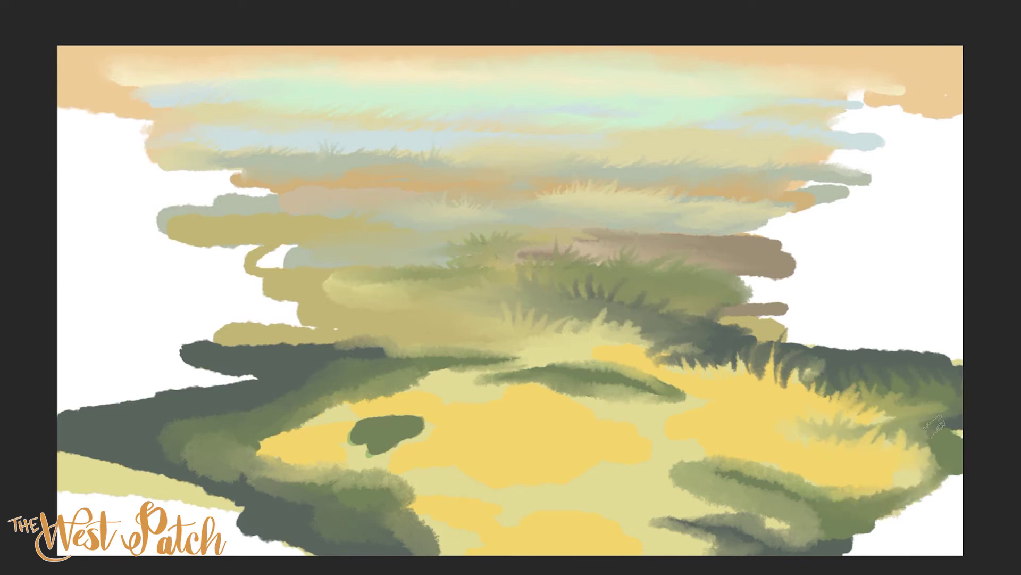
pyautogui.moveTo(909, 483)
pyautogui.mouseDown()
pyautogui.moveTo(905, 458)
pyautogui.moveTo(877, 465)
pyautogui.mouseUp()
pyautogui.moveTo(873, 503); pyautogui.dragTo(846, 447)
pyautogui.moveTo(851, 489)
pyautogui.mouseDown()
pyautogui.moveTo(856, 499)
pyautogui.moveTo(803, 454)
pyautogui.moveTo(736, 445)
pyautogui.moveTo(779, 502)
pyautogui.mouseUp()
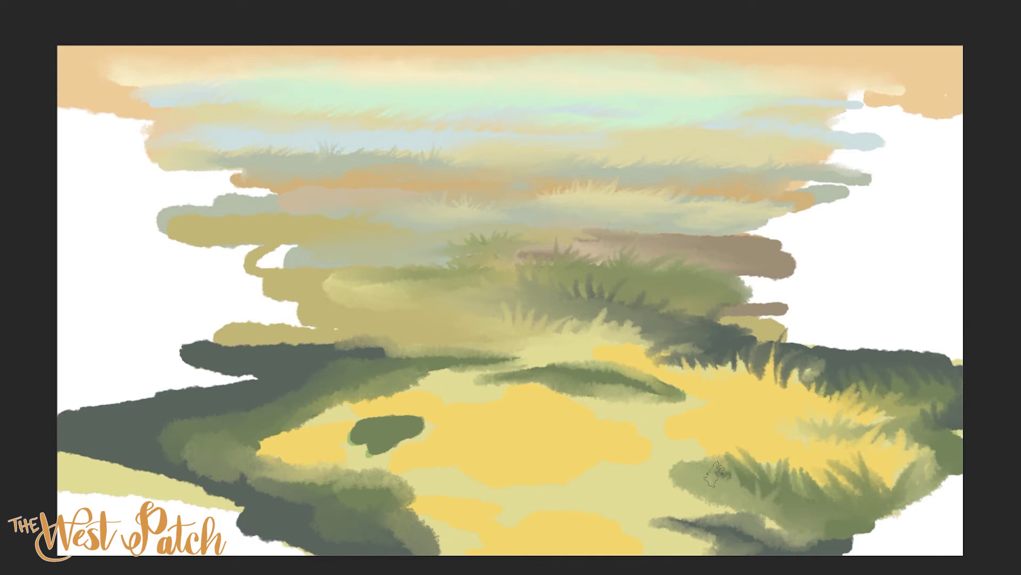
pyautogui.moveTo(718, 473); pyautogui.dragTo(686, 447)
pyautogui.moveTo(692, 505)
pyautogui.mouseDown()
pyautogui.moveTo(644, 462)
pyautogui.moveTo(679, 506)
pyautogui.moveTo(768, 519)
pyautogui.mouseUp()
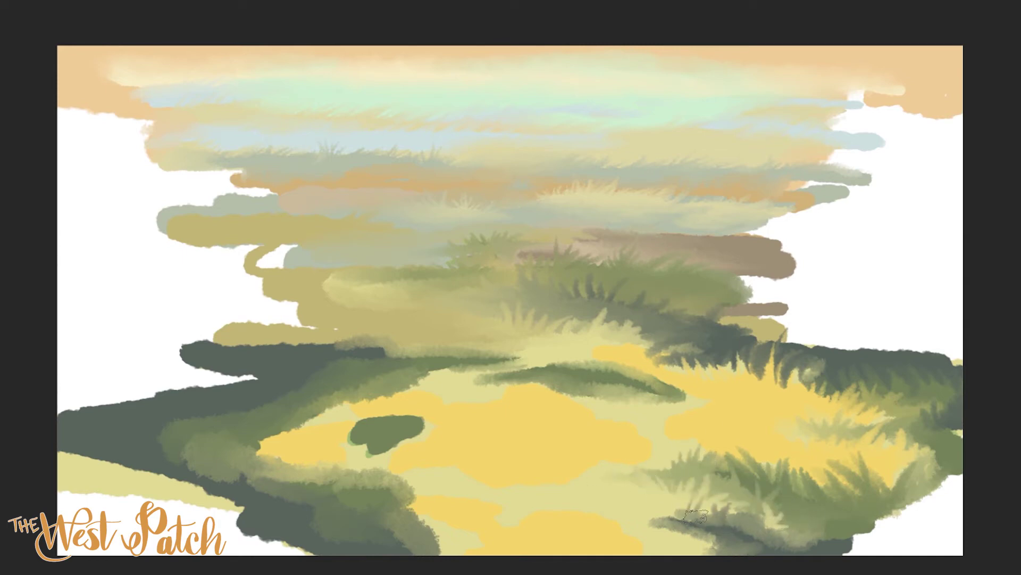
pyautogui.moveTo(643, 511); pyautogui.dragTo(684, 520)
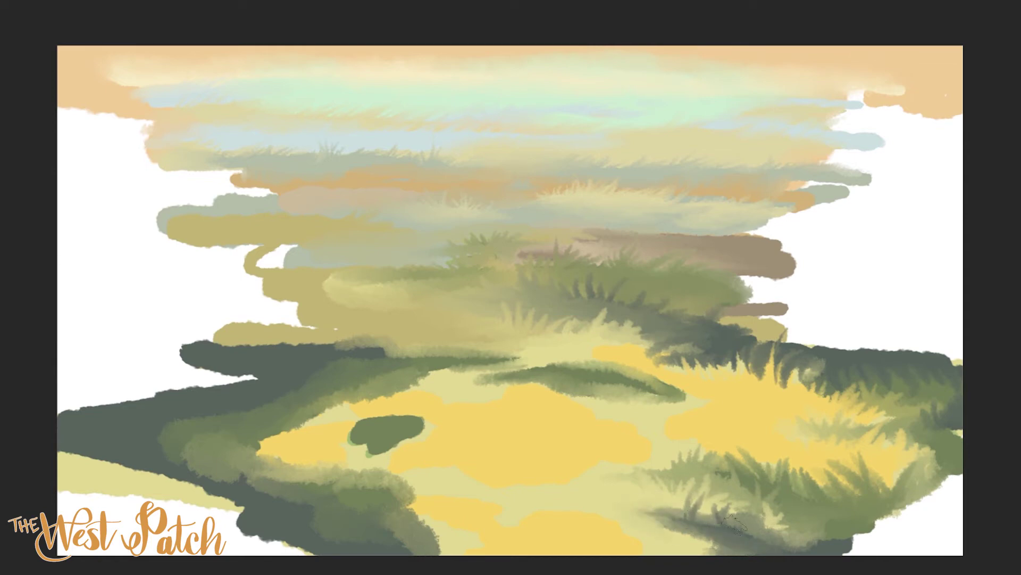
pyautogui.moveTo(762, 542)
pyautogui.mouseDown()
pyautogui.moveTo(670, 535)
pyautogui.moveTo(710, 538)
pyautogui.mouseUp()
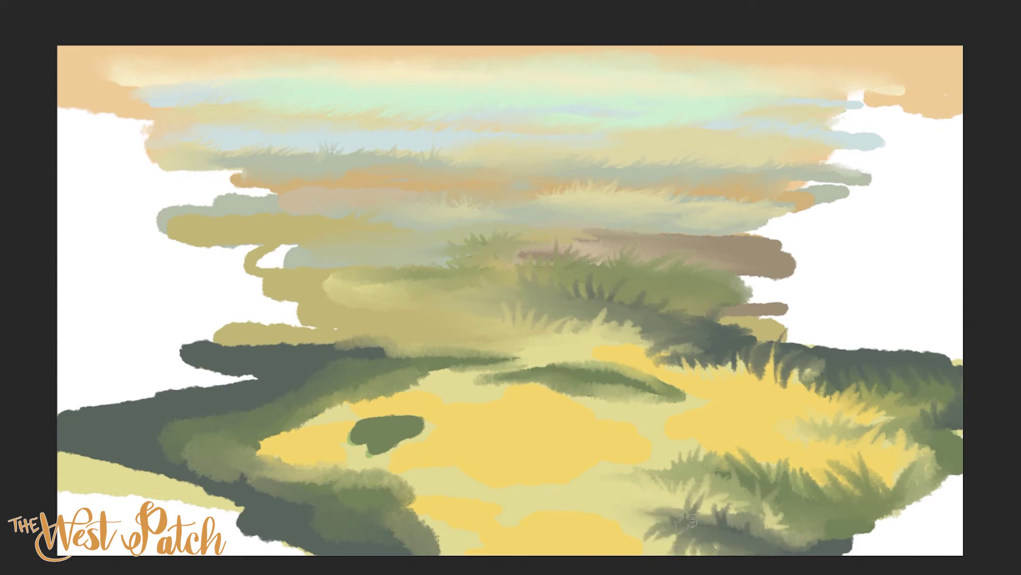
# Paint dark grass blades across the middle band topped with sunlit yellow blades.
pyautogui.moveTo(373, 336)
pyautogui.mouseDown()
pyautogui.moveTo(406, 360)
pyautogui.moveTo(467, 345)
pyautogui.moveTo(511, 362)
pyautogui.mouseUp()
pyautogui.moveTo(441, 372)
pyautogui.mouseDown()
pyautogui.moveTo(383, 375)
pyautogui.moveTo(474, 394)
pyautogui.moveTo(524, 355)
pyautogui.mouseUp()
pyautogui.moveTo(481, 381); pyautogui.dragTo(548, 327)
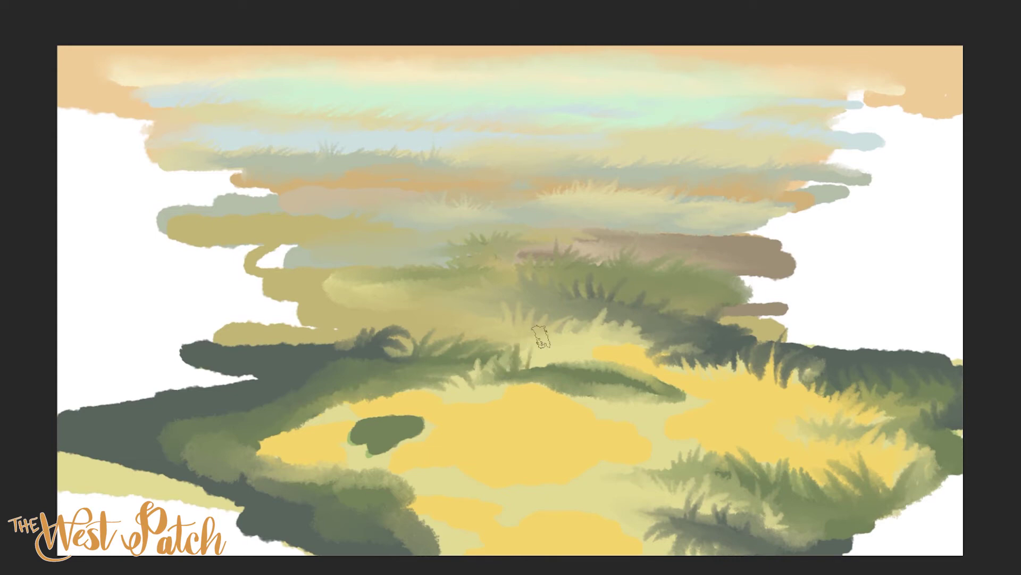
pyautogui.moveTo(538, 372)
pyautogui.mouseDown()
pyautogui.moveTo(556, 335)
pyautogui.moveTo(590, 335)
pyautogui.mouseUp()
pyautogui.moveTo(586, 370); pyautogui.dragTo(631, 341)
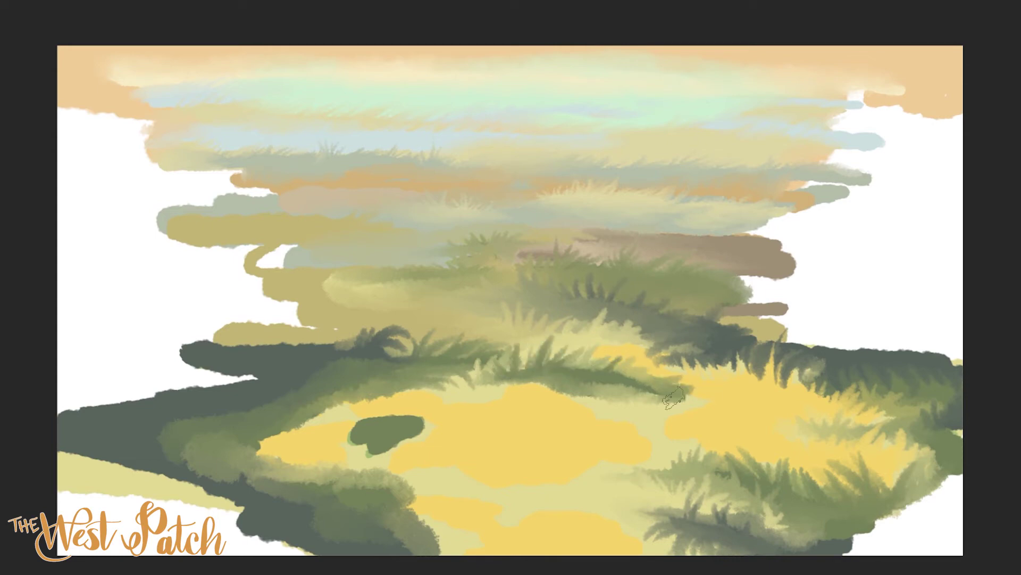
pyautogui.moveTo(553, 394)
pyautogui.mouseDown()
pyautogui.moveTo(519, 343)
pyautogui.moveTo(556, 367)
pyautogui.mouseUp()
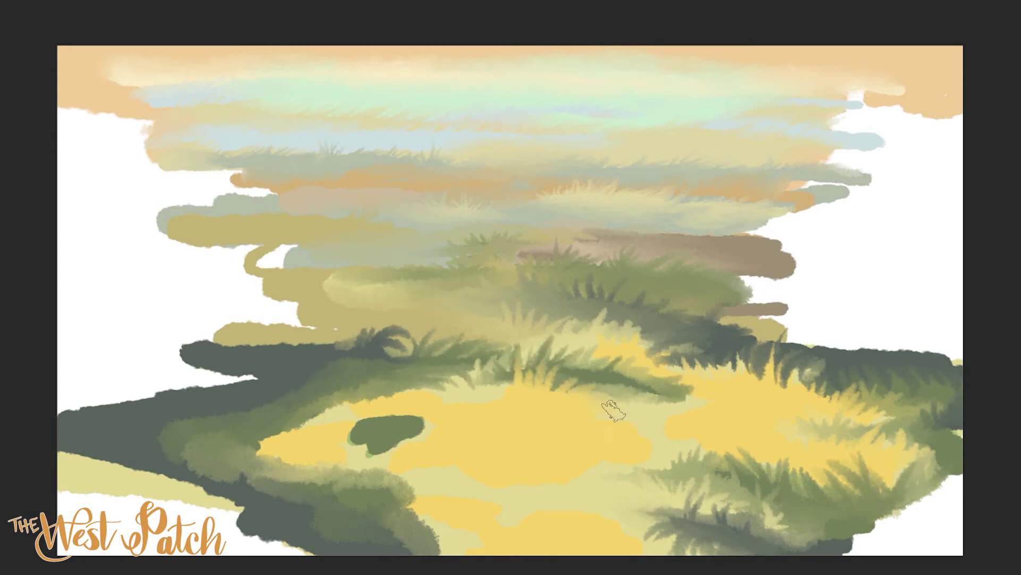
pyautogui.moveTo(660, 402); pyautogui.dragTo(644, 379)
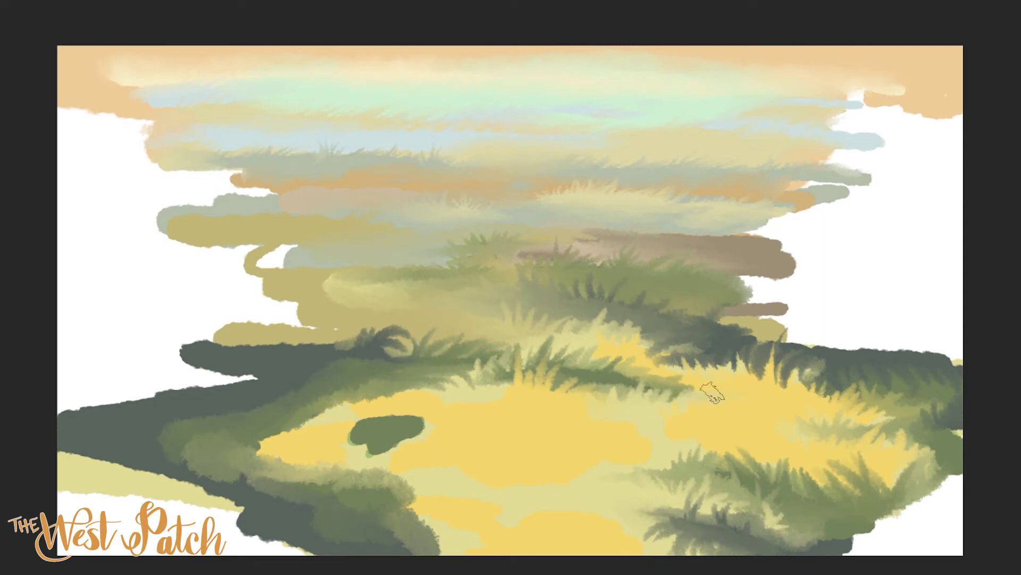
# Undo dark blades painted into the yellow area and repaint that patch with yellow highlights.
pyautogui.moveTo(381, 402)
pyautogui.mouseDown()
pyautogui.moveTo(344, 403)
pyautogui.moveTo(427, 424)
pyautogui.moveTo(309, 457)
pyautogui.moveTo(362, 462)
pyautogui.moveTo(380, 425)
pyautogui.moveTo(420, 436)
pyautogui.moveTo(447, 410)
pyautogui.mouseUp()
pyautogui.hotkey('ctrl', 'z')
pyautogui.hotkey('ctrl', 'z')
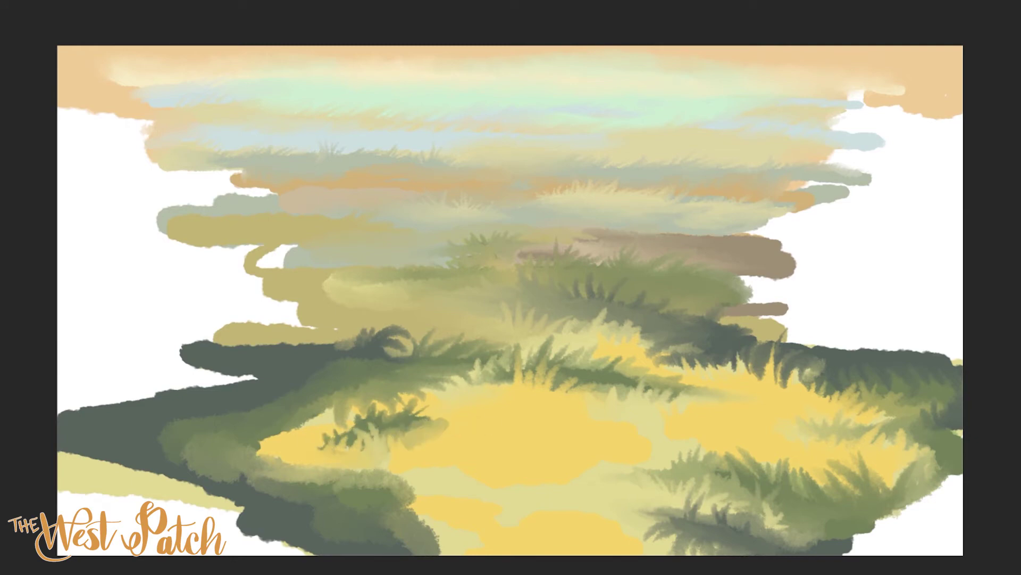
pyautogui.hotkey('ctrl', 'z')
pyautogui.hotkey('ctrl', 'z')
pyautogui.hotkey('ctrl', 'z')
pyautogui.hotkey('ctrl', 'z')
pyautogui.moveTo(375, 415)
pyautogui.mouseDown()
pyautogui.moveTo(367, 428)
pyautogui.moveTo(415, 426)
pyautogui.moveTo(388, 441)
pyautogui.moveTo(440, 424)
pyautogui.moveTo(367, 453)
pyautogui.mouseUp()
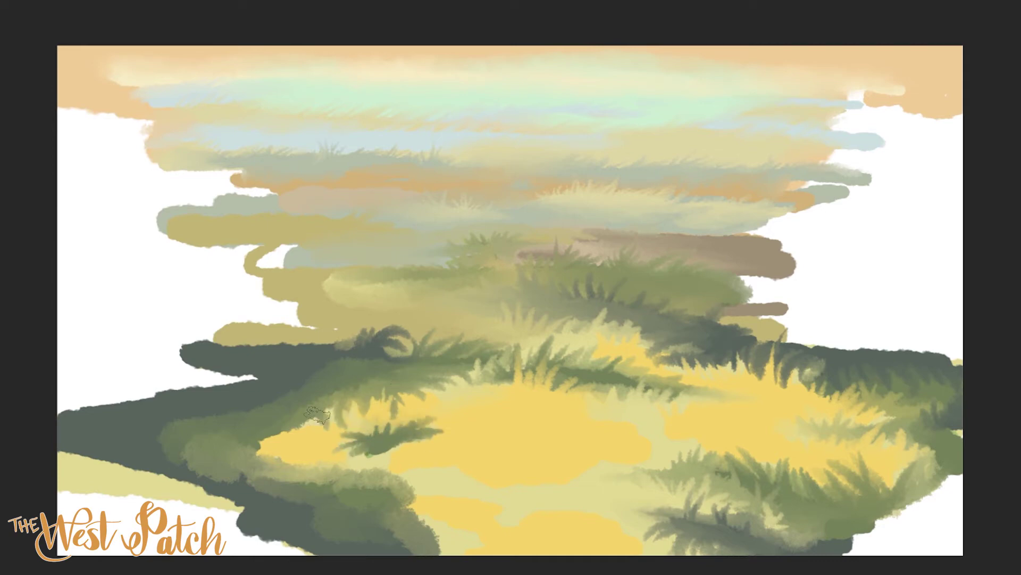
# Paint dark grass blades into the lower-left foreground shadow.
pyautogui.moveTo(290, 428)
pyautogui.mouseDown()
pyautogui.moveTo(263, 453)
pyautogui.moveTo(297, 465)
pyautogui.moveTo(302, 439)
pyautogui.mouseUp()
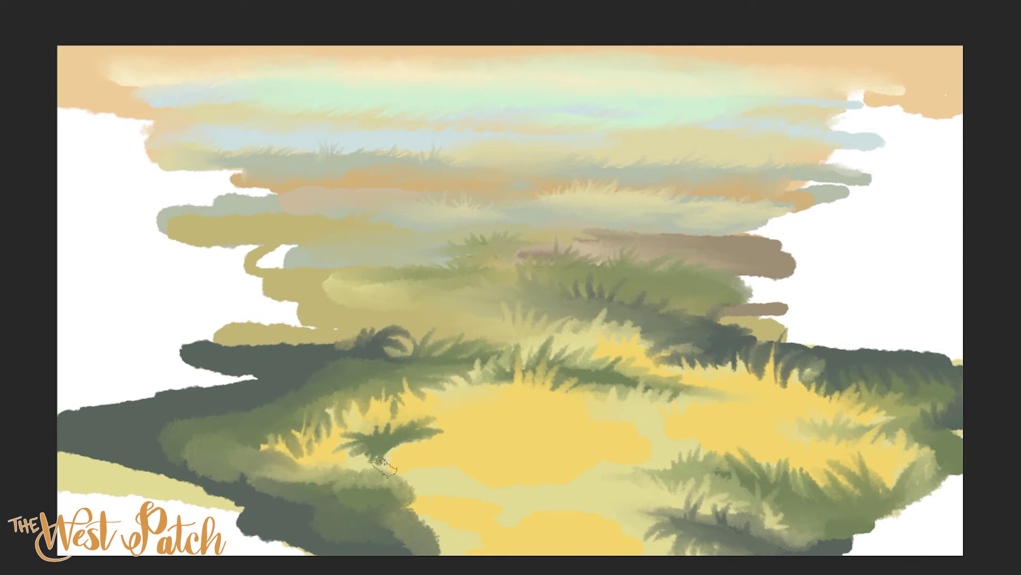
pyautogui.moveTo(341, 434)
pyautogui.mouseDown()
pyautogui.moveTo(309, 498)
pyautogui.moveTo(322, 493)
pyautogui.mouseUp()
pyautogui.moveTo(407, 452); pyautogui.dragTo(312, 520)
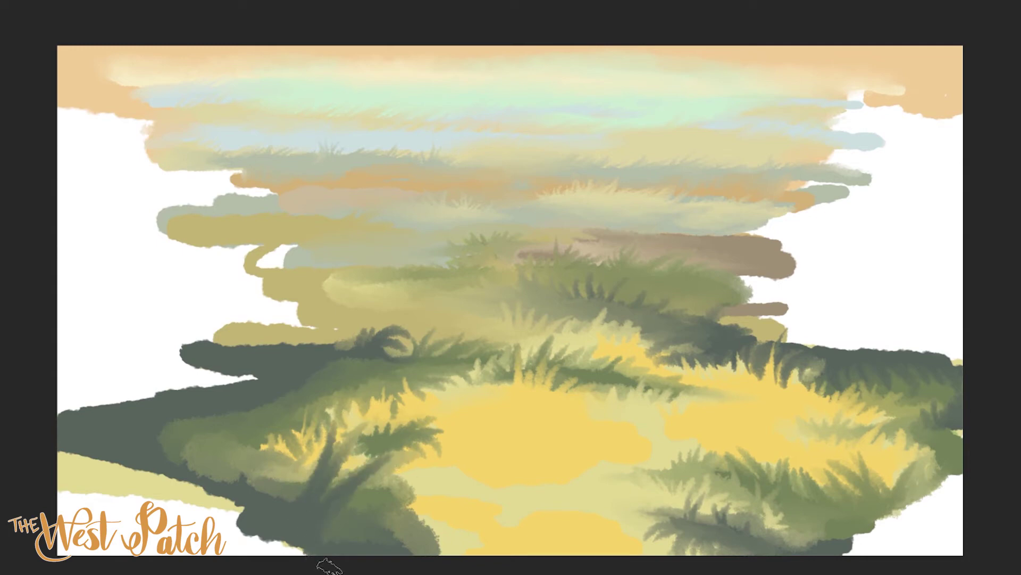
pyautogui.moveTo(434, 501)
pyautogui.mouseDown()
pyautogui.moveTo(375, 532)
pyautogui.moveTo(367, 551)
pyautogui.mouseUp()
pyautogui.moveTo(452, 524); pyautogui.dragTo(372, 553)
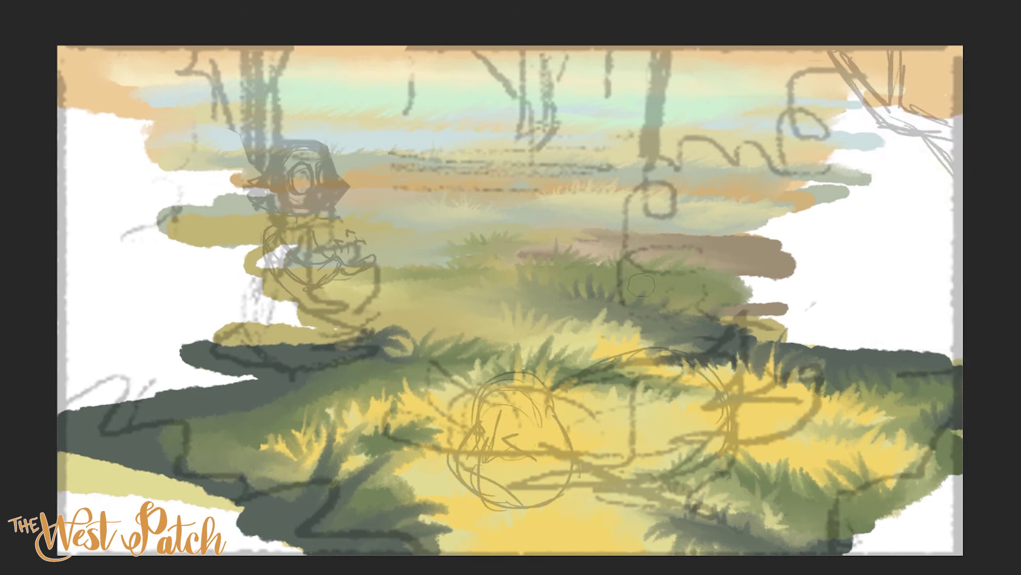
# Block in the right bush in flat olive green, filling every white gap.
pyautogui.moveTo(642, 287)
pyautogui.mouseDown()
pyautogui.moveTo(841, 108)
pyautogui.moveTo(953, 154)
pyautogui.mouseUp()
pyautogui.moveTo(634, 291)
pyautogui.mouseDown()
pyautogui.moveTo(762, 343)
pyautogui.moveTo(947, 178)
pyautogui.mouseUp()
pyautogui.moveTo(644, 276)
pyautogui.mouseDown()
pyautogui.moveTo(728, 304)
pyautogui.moveTo(915, 160)
pyautogui.mouseUp()
pyautogui.moveTo(665, 256); pyautogui.dragTo(877, 224)
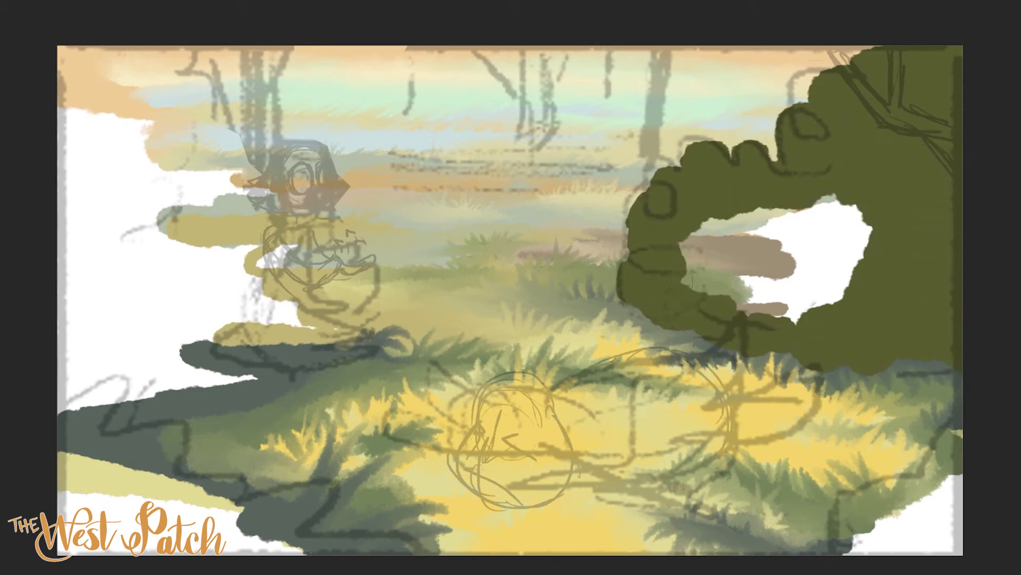
pyautogui.moveTo(686, 279)
pyautogui.mouseDown()
pyautogui.moveTo(852, 245)
pyautogui.moveTo(692, 224)
pyautogui.mouseUp()
# Block in the left bush in olive green, covering the white at the canvas left.
pyautogui.moveTo(58, 409)
pyautogui.mouseDown()
pyautogui.moveTo(287, 351)
pyautogui.moveTo(361, 287)
pyautogui.moveTo(234, 186)
pyautogui.moveTo(174, 112)
pyautogui.moveTo(170, 53)
pyautogui.moveTo(80, 106)
pyautogui.moveTo(117, 149)
pyautogui.mouseUp()
pyautogui.moveTo(298, 330)
pyautogui.mouseDown()
pyautogui.moveTo(240, 298)
pyautogui.moveTo(85, 139)
pyautogui.moveTo(240, 319)
pyautogui.moveTo(127, 138)
pyautogui.mouseUp()
pyautogui.moveTo(127, 181)
pyautogui.mouseDown()
pyautogui.moveTo(106, 372)
pyautogui.moveTo(133, 229)
pyautogui.mouseUp()
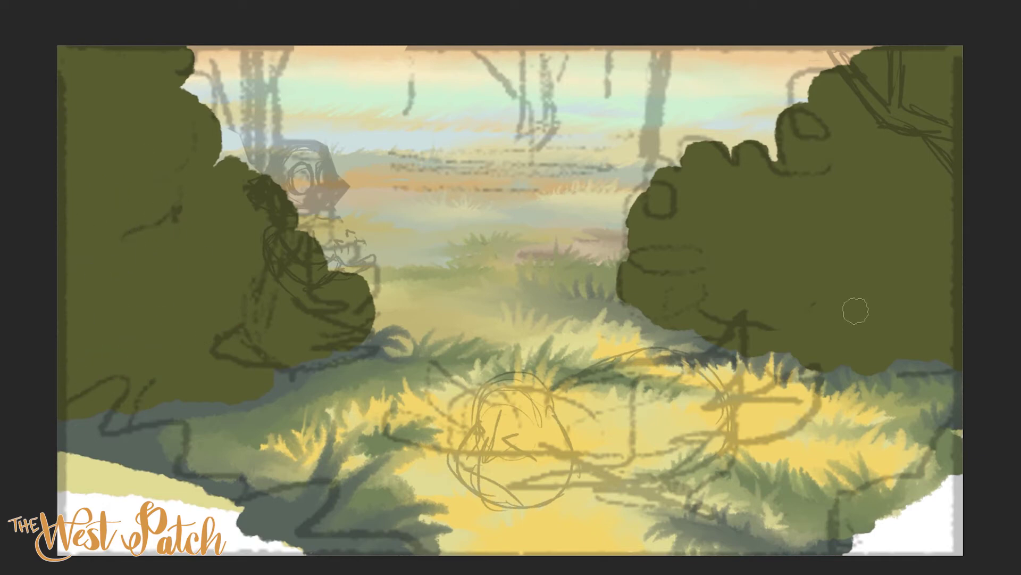
# Paint dark blue shadow shapes across the right bush.
pyautogui.click(897, 269)
pyautogui.press('Return')
pyautogui.moveTo(811, 282); pyautogui.dragTo(764, 319)
pyautogui.moveTo(795, 329); pyautogui.dragTo(766, 352)
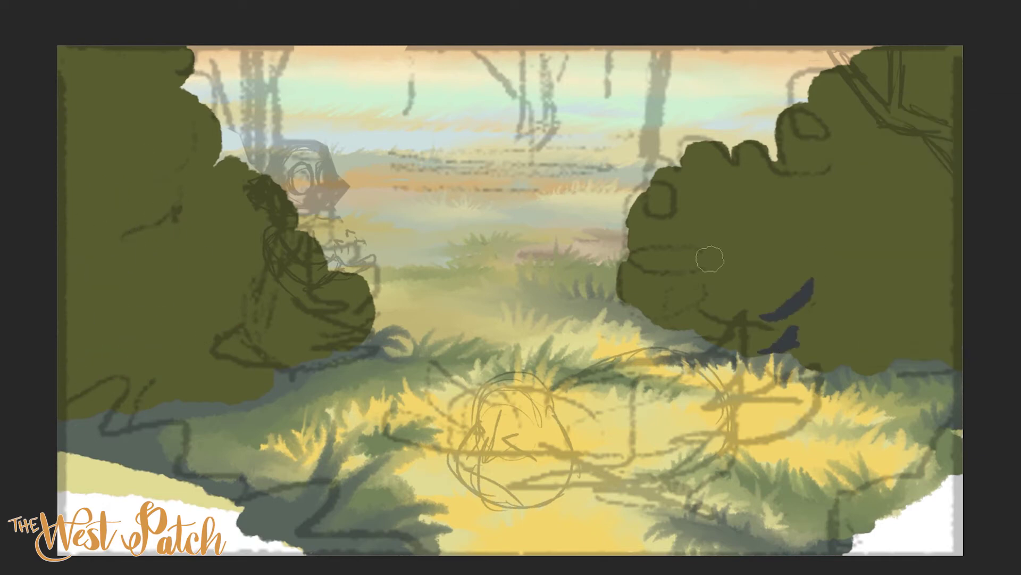
pyautogui.moveTo(645, 272); pyautogui.dragTo(737, 260)
pyautogui.moveTo(755, 213); pyautogui.dragTo(814, 205)
pyautogui.moveTo(831, 285); pyautogui.dragTo(957, 319)
pyautogui.moveTo(894, 351); pyautogui.dragTo(957, 298)
pyautogui.moveTo(928, 192); pyautogui.dragTo(883, 212)
pyautogui.moveTo(938, 99)
pyautogui.mouseDown()
pyautogui.moveTo(916, 141)
pyautogui.moveTo(953, 223)
pyautogui.mouseUp()
# Paint dark blue shadows into the middle and lower parts of the left bush.
pyautogui.moveTo(196, 184)
pyautogui.mouseDown()
pyautogui.moveTo(54, 192)
pyautogui.moveTo(51, 247)
pyautogui.mouseUp()
pyautogui.moveTo(111, 373); pyautogui.dragTo(64, 404)
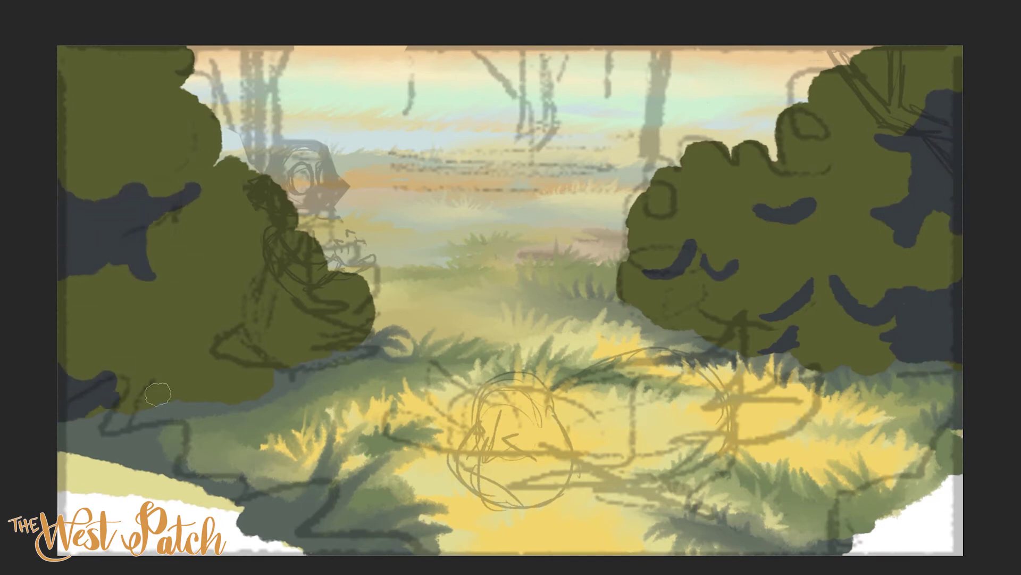
pyautogui.moveTo(158, 394); pyautogui.dragTo(251, 389)
pyautogui.moveTo(210, 276); pyautogui.dragTo(295, 314)
pyautogui.moveTo(271, 365); pyautogui.dragTo(367, 319)
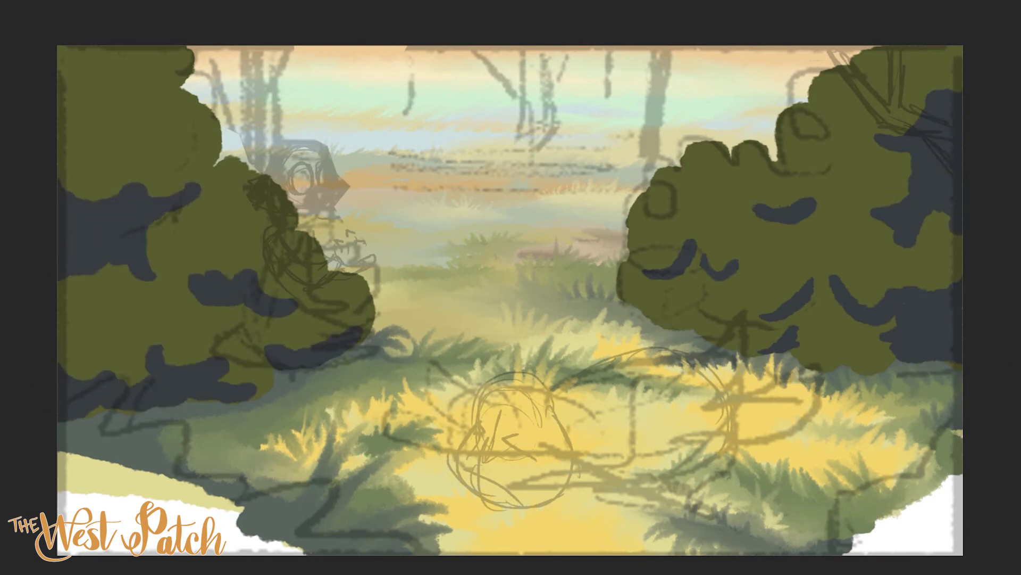
# Soften the right bush's shadow patches, blending them into the green.
pyautogui.moveTo(819, 169)
pyautogui.mouseDown()
pyautogui.moveTo(715, 234)
pyautogui.moveTo(742, 254)
pyautogui.moveTo(713, 285)
pyautogui.moveTo(699, 272)
pyautogui.moveTo(636, 306)
pyautogui.moveTo(716, 261)
pyautogui.mouseUp()
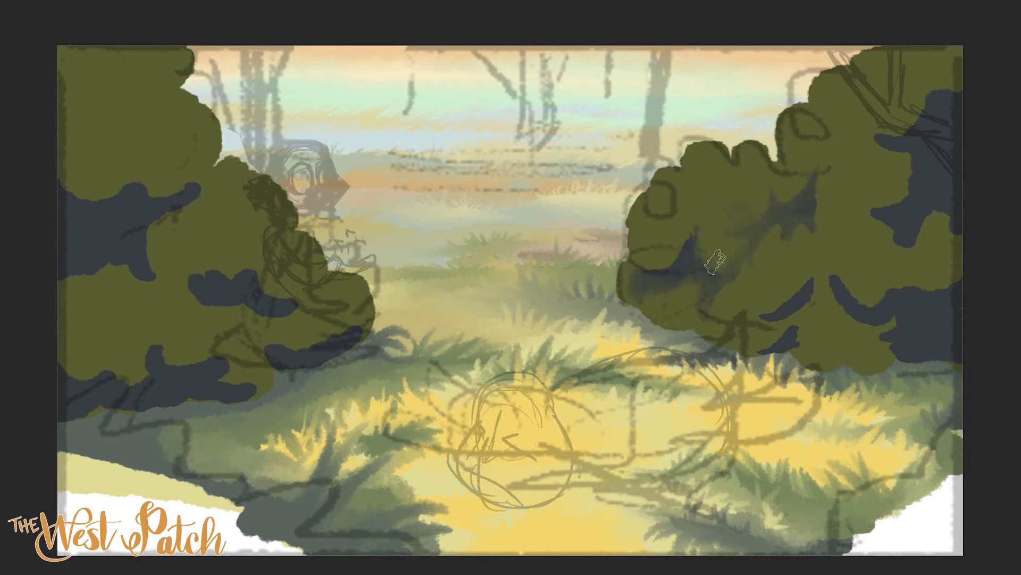
pyautogui.moveTo(795, 227); pyautogui.dragTo(986, 75)
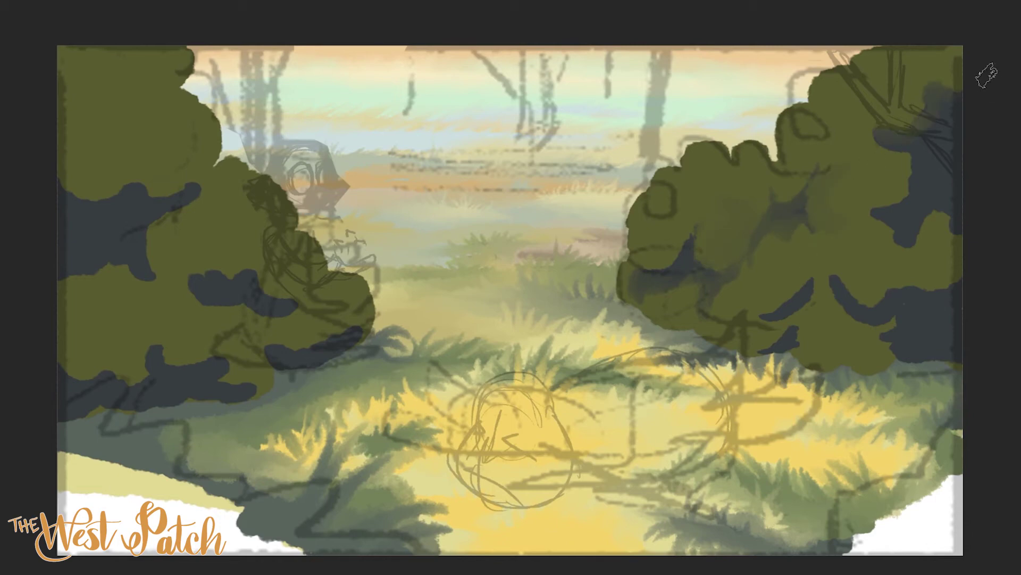
pyautogui.moveTo(886, 117)
pyautogui.mouseDown()
pyautogui.moveTo(925, 255)
pyautogui.moveTo(915, 285)
pyautogui.moveTo(748, 286)
pyautogui.moveTo(694, 309)
pyautogui.moveTo(796, 344)
pyautogui.moveTo(794, 309)
pyautogui.mouseUp()
pyautogui.moveTo(875, 319)
pyautogui.mouseDown()
pyautogui.moveTo(854, 367)
pyautogui.moveTo(877, 324)
pyautogui.moveTo(923, 327)
pyautogui.mouseUp()
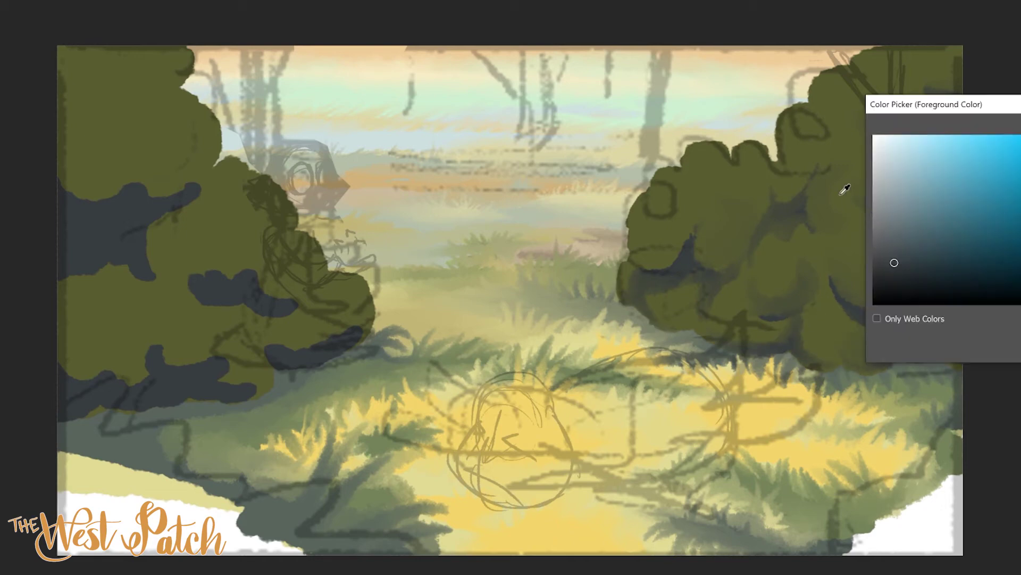
# Dab light yellow-green highlights across the right bush, lightening its top.
pyautogui.click(956, 224)
pyautogui.press('Return')
pyautogui.moveTo(635, 207); pyautogui.dragTo(748, 152)
pyautogui.click(719, 215)
pyautogui.click(798, 237)
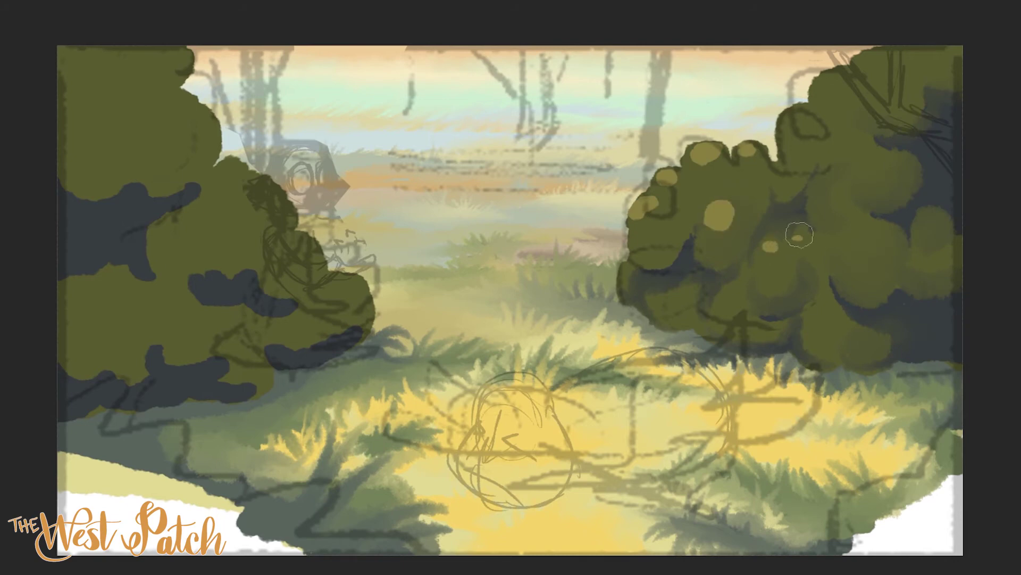
pyautogui.click(855, 238)
pyautogui.click(858, 167)
pyautogui.click(849, 91)
pyautogui.click(934, 51)
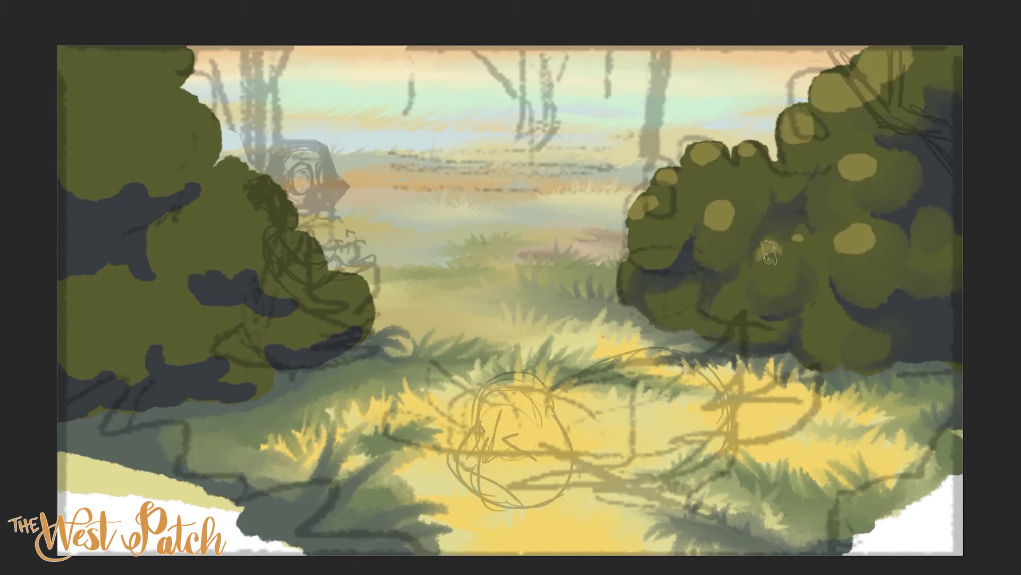
pyautogui.click(801, 234)
pyautogui.click(859, 249)
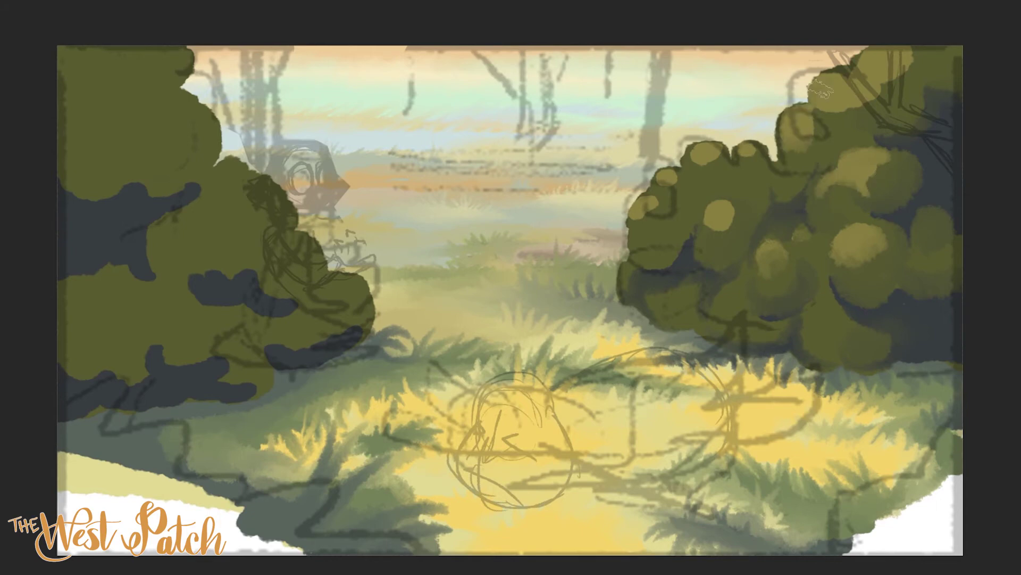
pyautogui.moveTo(822, 91); pyautogui.dragTo(885, 61)
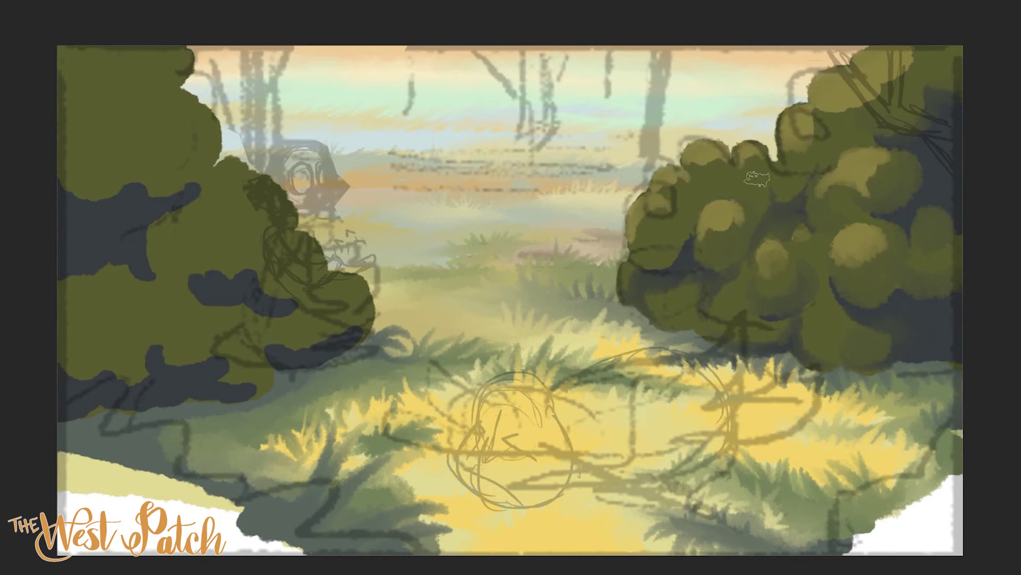
# Rework the left bush's lower part with soft olive and dark shadow strokes.
pyautogui.moveTo(295, 340); pyautogui.dragTo(327, 322)
pyautogui.moveTo(258, 334)
pyautogui.mouseDown()
pyautogui.moveTo(250, 250)
pyautogui.moveTo(179, 266)
pyautogui.moveTo(159, 175)
pyautogui.moveTo(170, 239)
pyautogui.moveTo(69, 298)
pyautogui.mouseUp()
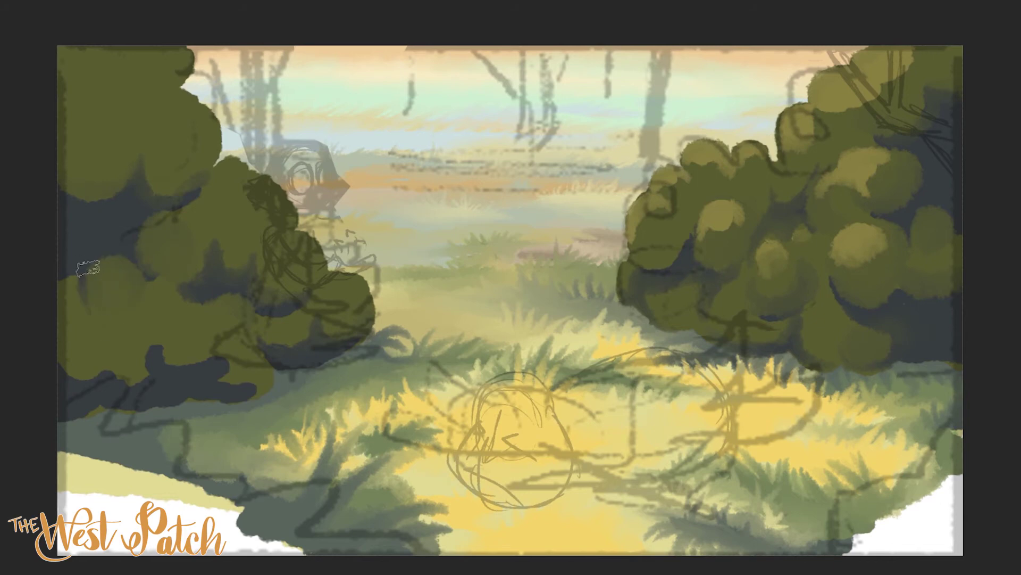
pyautogui.moveTo(85, 345)
pyautogui.mouseDown()
pyautogui.moveTo(103, 361)
pyautogui.moveTo(209, 347)
pyautogui.moveTo(261, 378)
pyautogui.mouseUp()
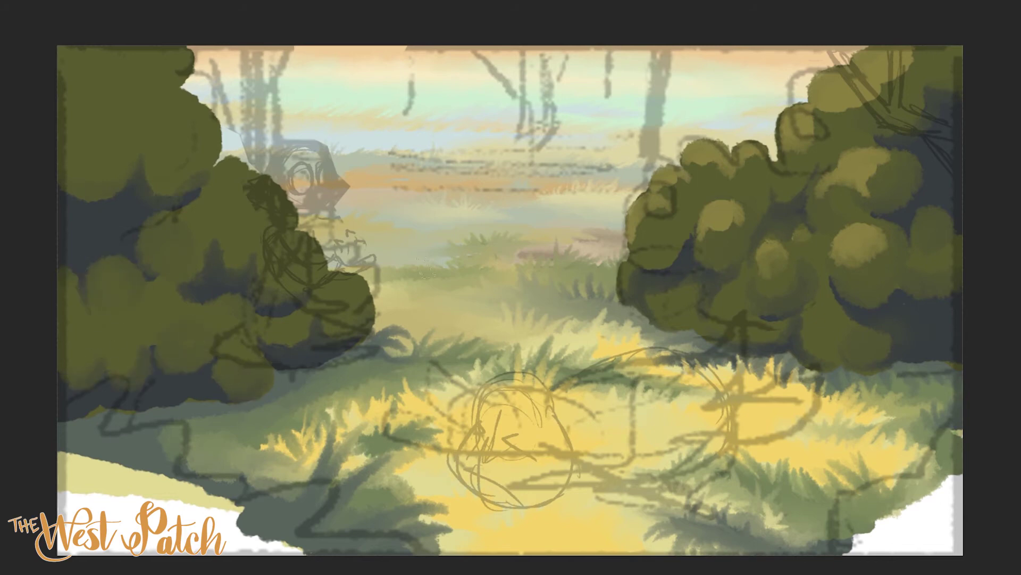
pyautogui.moveTo(263, 316); pyautogui.dragTo(308, 319)
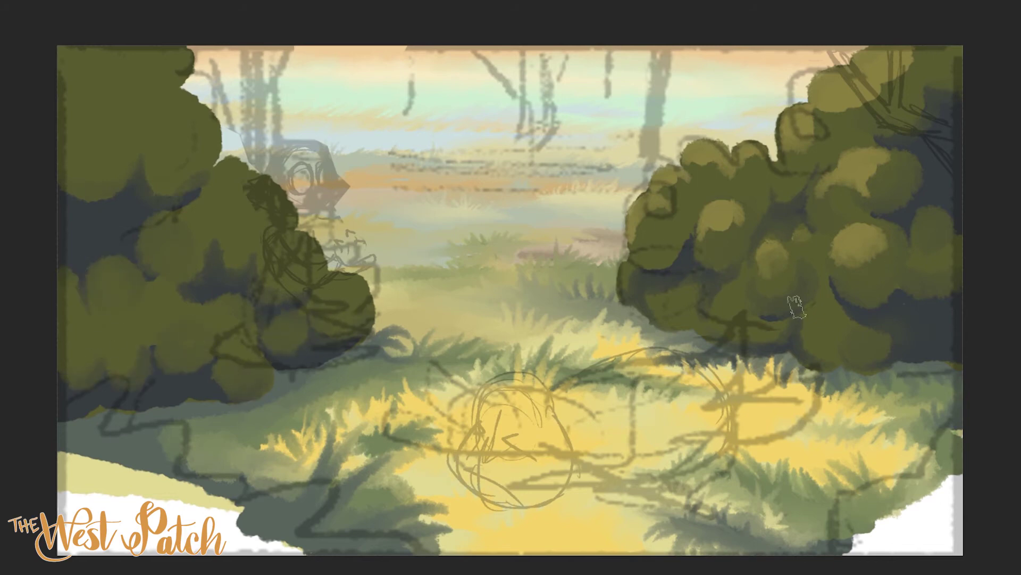
# Dab light olive highlight clumps across the left bush, including its top edge.
pyautogui.click(173, 232)
pyautogui.click(234, 181)
pyautogui.click(255, 202)
pyautogui.click(346, 287)
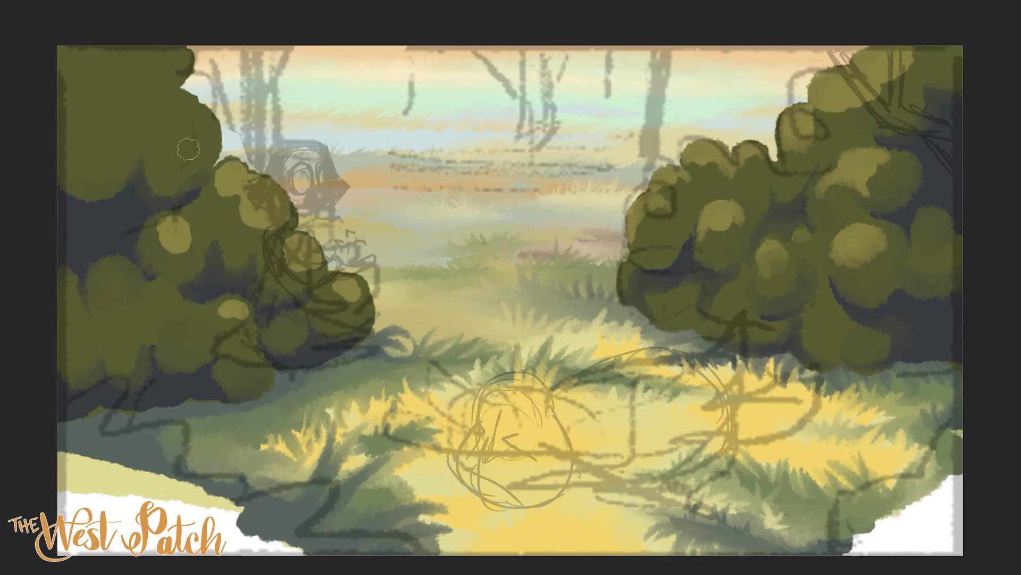
pyautogui.click(188, 125)
pyautogui.click(119, 108)
pyautogui.click(168, 48)
pyautogui.click(99, 56)
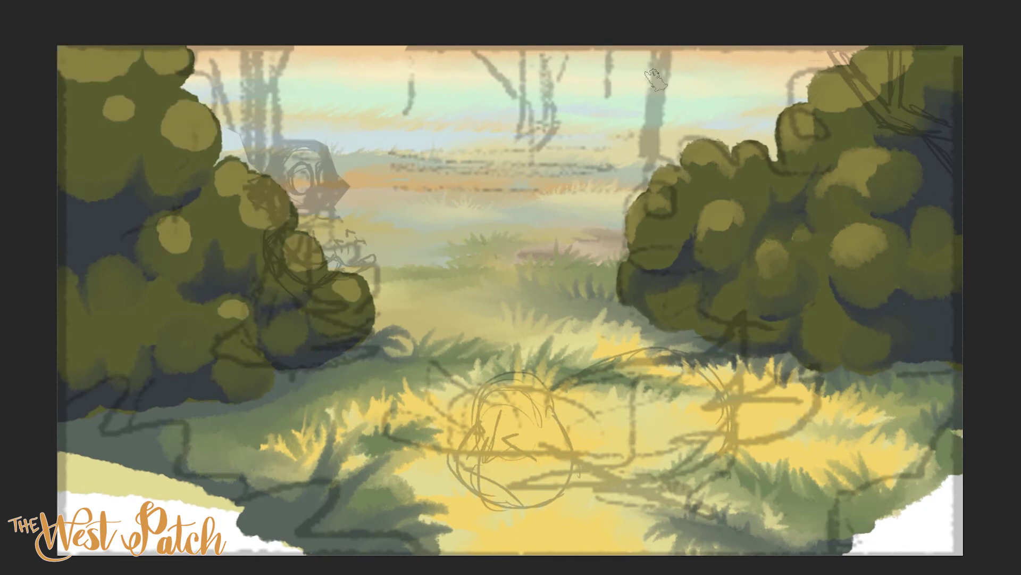
pyautogui.click(207, 141)
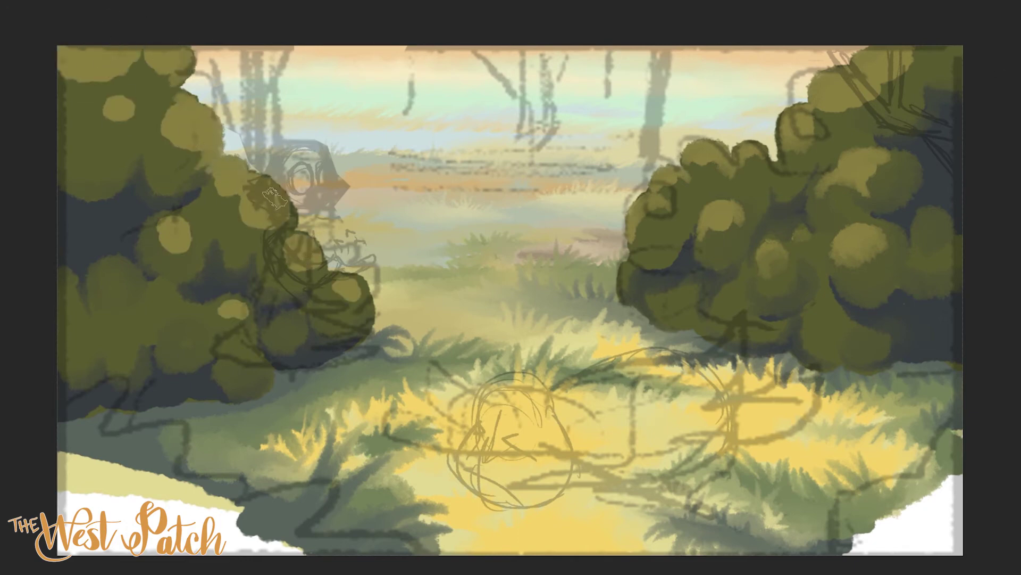
pyautogui.click(351, 291)
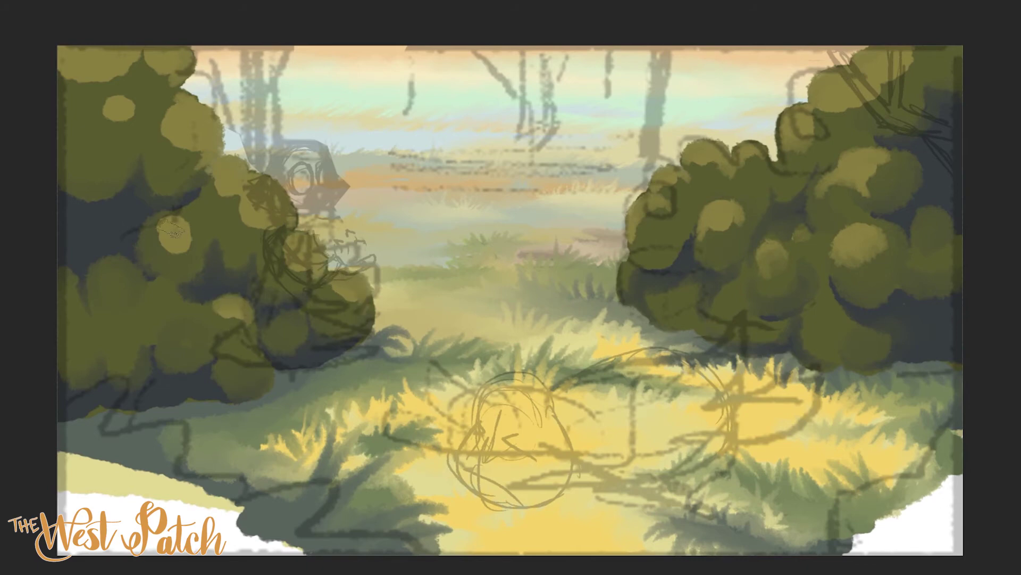
pyautogui.moveTo(173, 230); pyautogui.dragTo(182, 224)
pyautogui.moveTo(175, 101); pyautogui.dragTo(103, 80)
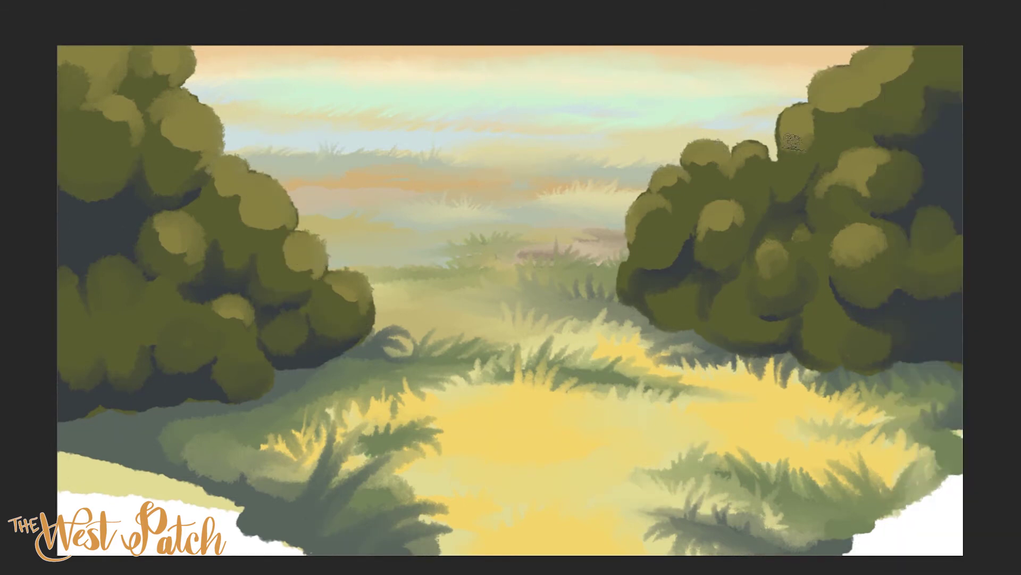
# Reshape and soften highlight clumps on both bushes, covering the right bush's dark upper corner.
pyautogui.moveTo(854, 178); pyautogui.dragTo(878, 167)
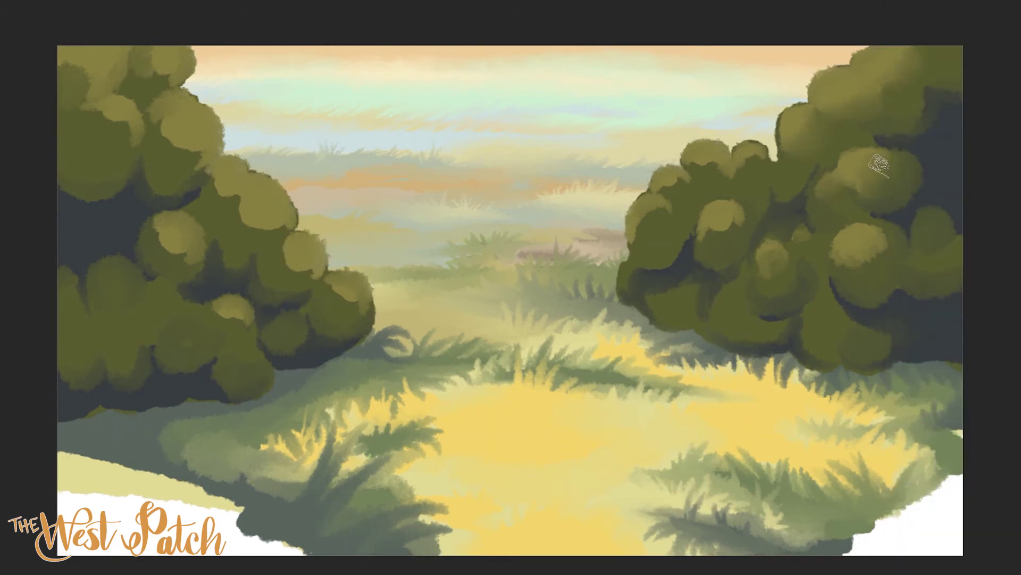
pyautogui.moveTo(848, 250); pyautogui.dragTo(867, 242)
pyautogui.moveTo(708, 234); pyautogui.dragTo(739, 221)
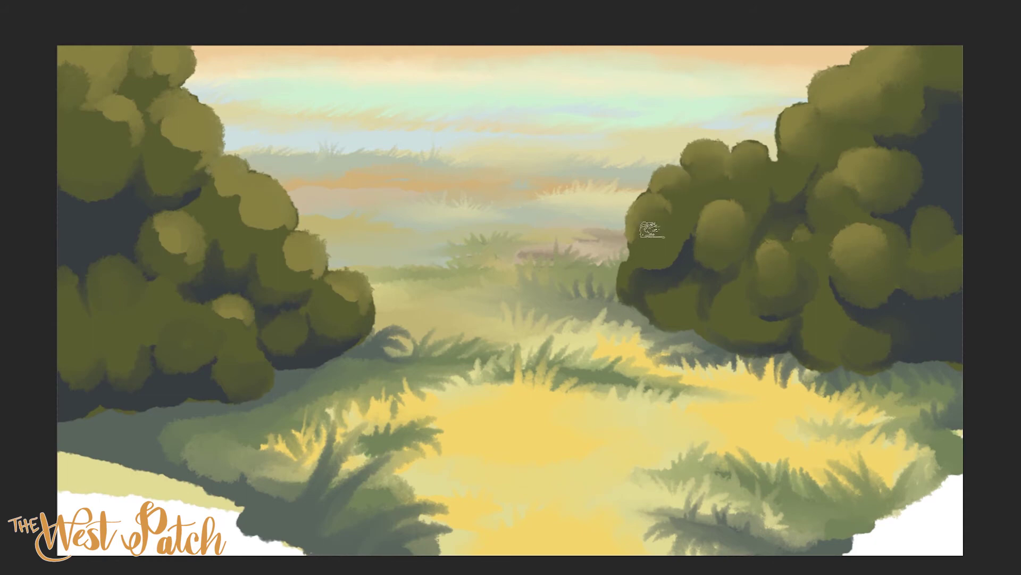
pyautogui.moveTo(293, 250)
pyautogui.mouseDown()
pyautogui.moveTo(314, 266)
pyautogui.moveTo(234, 335)
pyautogui.mouseUp()
pyautogui.moveTo(188, 239); pyautogui.dragTo(154, 248)
pyautogui.moveTo(213, 183); pyautogui.dragTo(266, 218)
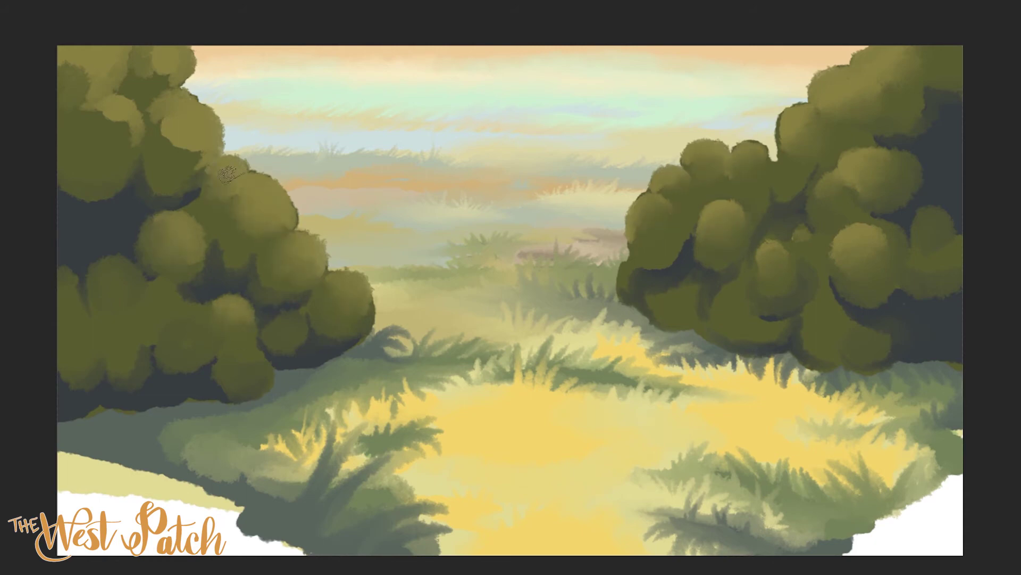
pyautogui.moveTo(170, 128); pyautogui.dragTo(197, 159)
pyautogui.moveTo(159, 62)
pyautogui.mouseDown()
pyautogui.moveTo(122, 122)
pyautogui.moveTo(85, 109)
pyautogui.mouseUp()
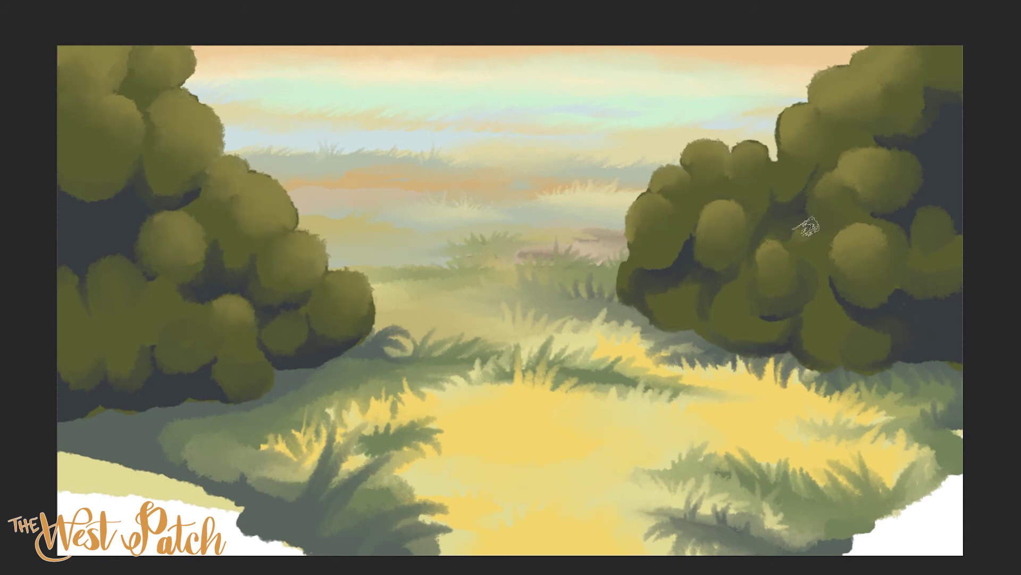
pyautogui.moveTo(924, 114); pyautogui.dragTo(927, 84)
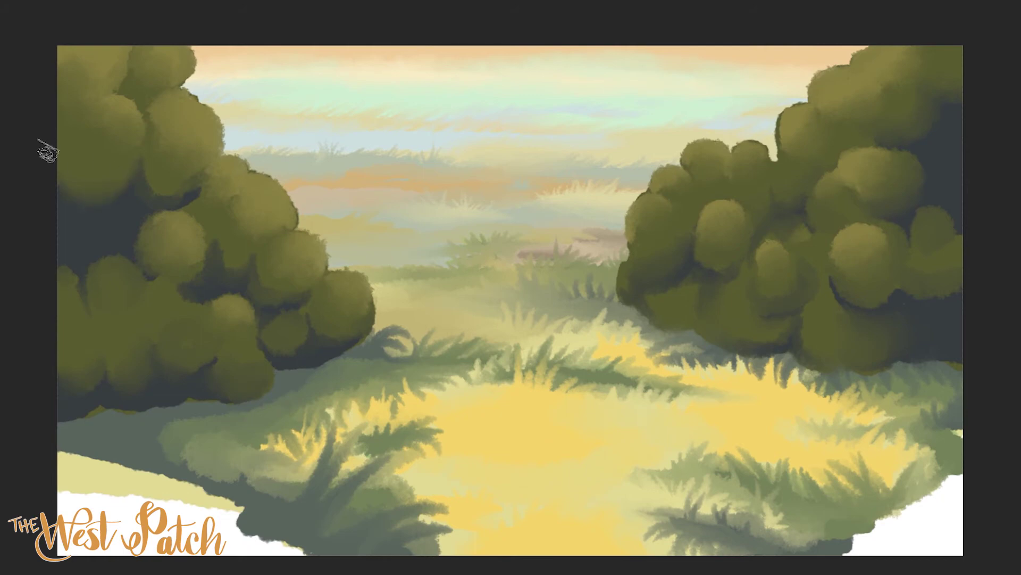
pyautogui.moveTo(46, 151); pyautogui.dragTo(207, 227)
# Paint darker green shadow along the bottom and across the lower-left corner.
pyautogui.click(937, 265)
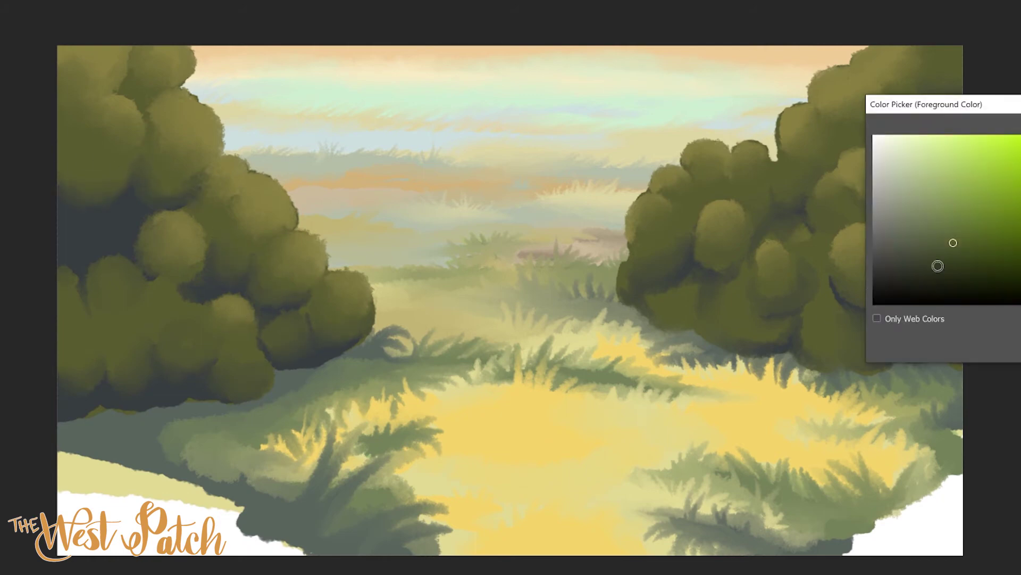
pyautogui.press('Return')
pyautogui.moveTo(788, 538)
pyautogui.mouseDown()
pyautogui.moveTo(846, 540)
pyautogui.moveTo(960, 496)
pyautogui.moveTo(974, 479)
pyautogui.mouseUp()
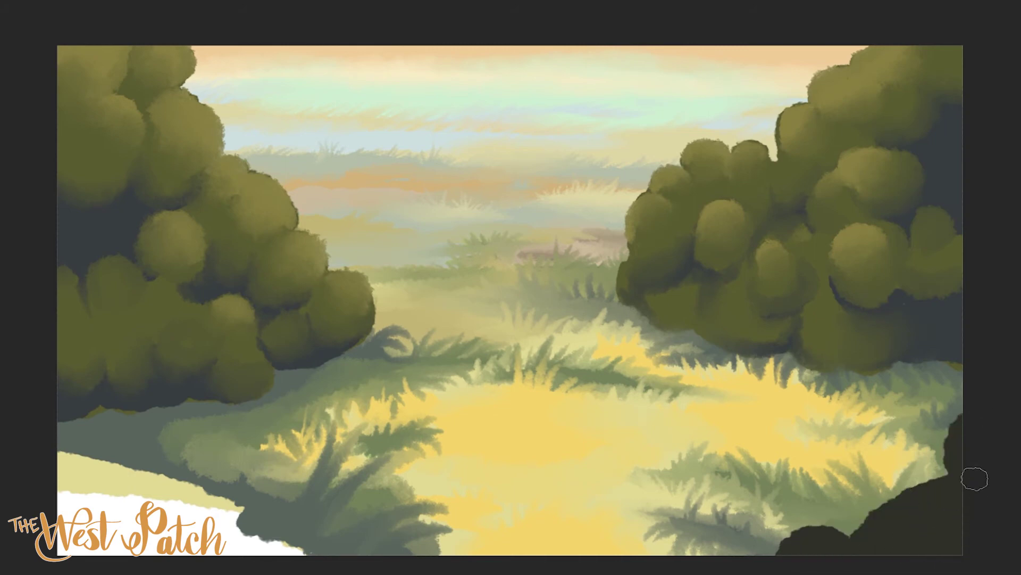
pyautogui.moveTo(56, 340)
pyautogui.mouseDown()
pyautogui.moveTo(109, 475)
pyautogui.moveTo(159, 537)
pyautogui.moveTo(277, 510)
pyautogui.moveTo(314, 554)
pyautogui.mouseUp()
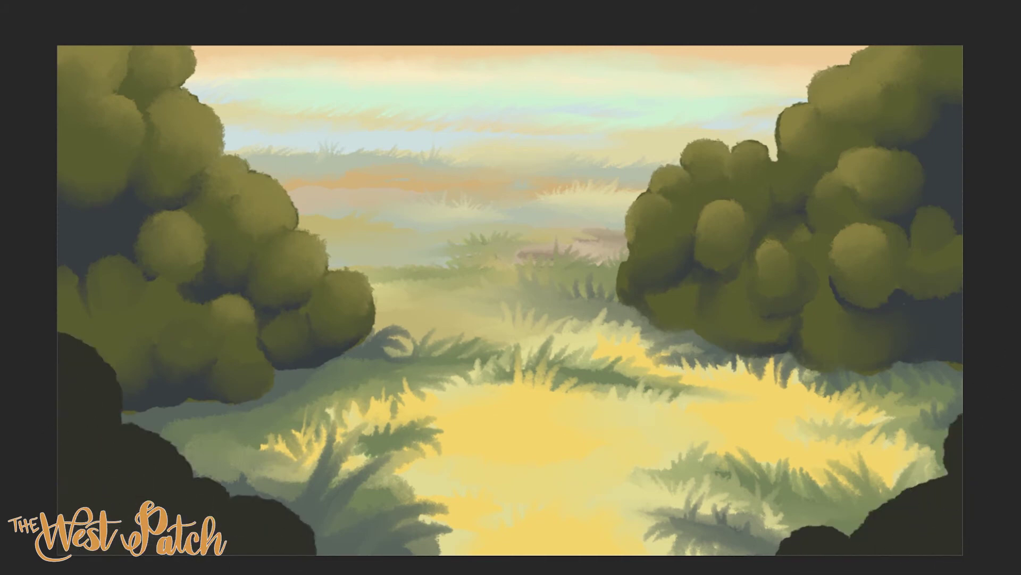
# Paint pale blue-grey tree trunks in the upper-left and upper-right sky.
pyautogui.click(885, 176)
pyautogui.press('Return')
pyautogui.moveTo(297, 130)
pyautogui.mouseDown()
pyautogui.moveTo(240, 80)
pyautogui.moveTo(253, 151)
pyautogui.mouseUp()
pyautogui.moveTo(263, 47); pyautogui.dragTo(273, 152)
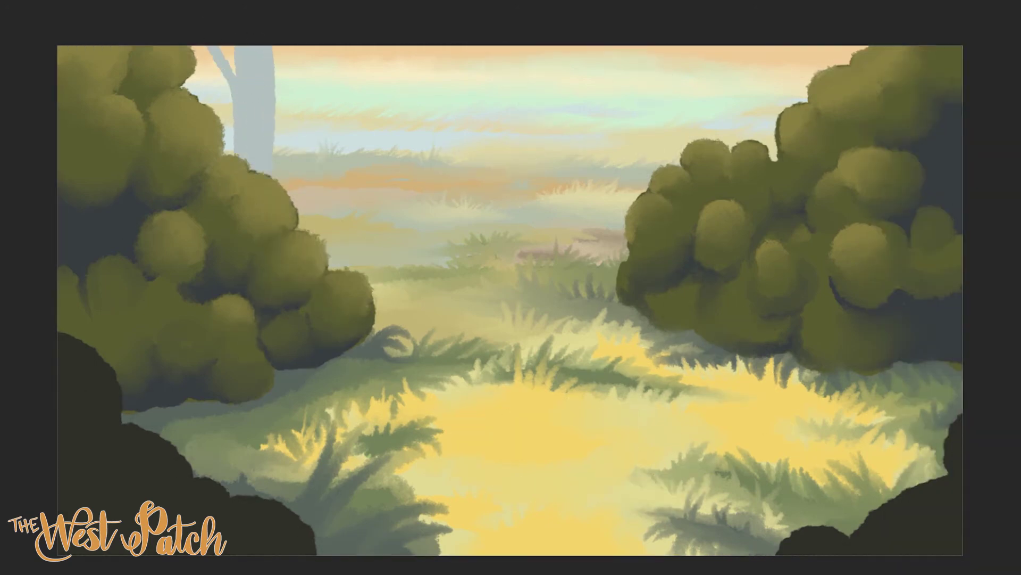
pyautogui.moveTo(646, 90); pyautogui.dragTo(620, 165)
pyautogui.moveTo(663, 47); pyautogui.dragTo(630, 117)
pyautogui.moveTo(638, 90); pyautogui.dragTo(615, 166)
pyautogui.moveTo(651, 48)
pyautogui.mouseDown()
pyautogui.moveTo(622, 126)
pyautogui.moveTo(641, 80)
pyautogui.mouseUp()
# Add a thin branched trunk in the centre sky and a faint distant trunk.
pyautogui.moveTo(515, 126); pyautogui.dragTo(524, 82)
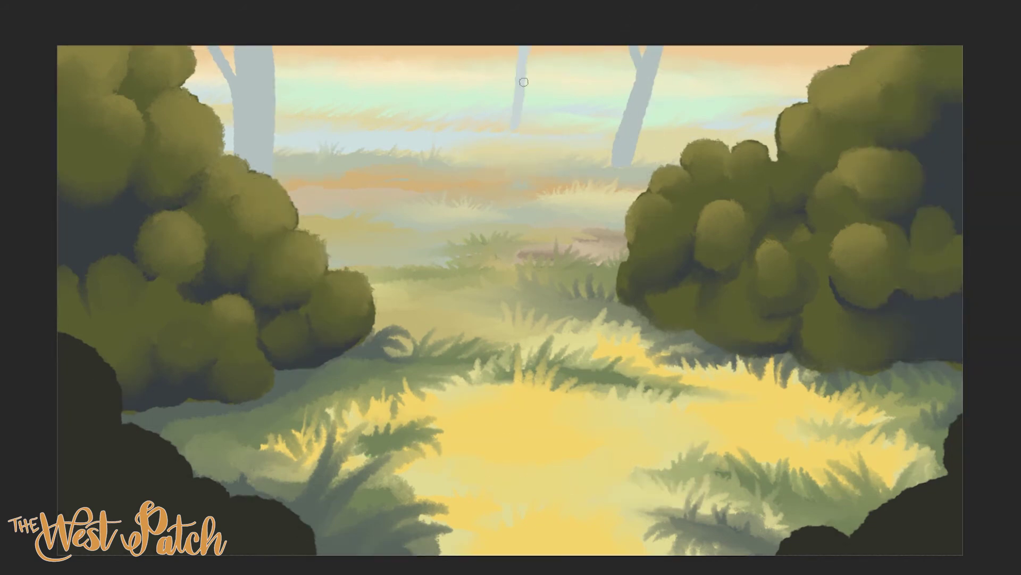
pyautogui.moveTo(527, 47); pyautogui.dragTo(524, 114)
pyautogui.moveTo(501, 48); pyautogui.dragTo(532, 130)
pyautogui.moveTo(595, 48); pyautogui.dragTo(590, 86)
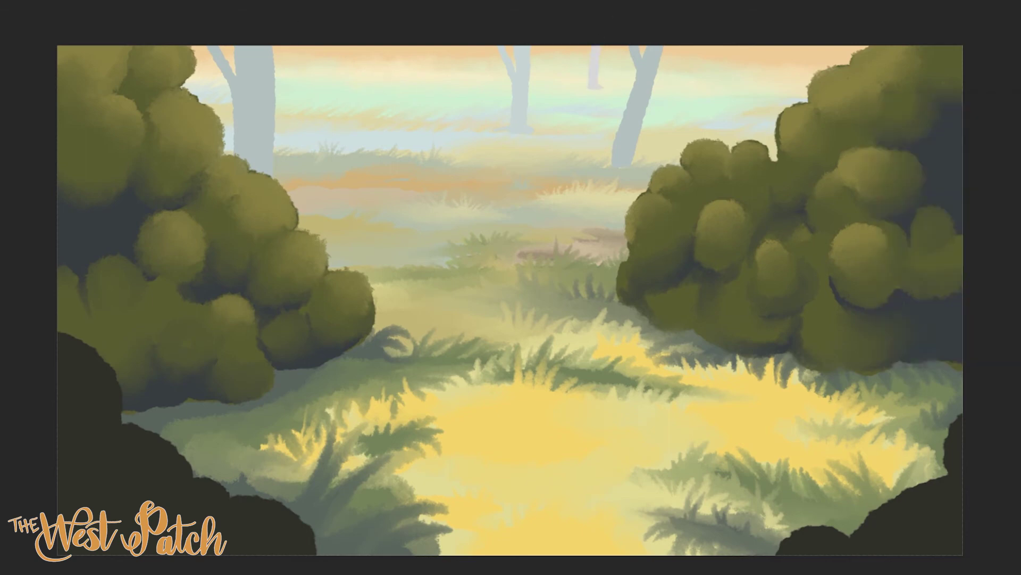
pyautogui.moveTo(599, 87); pyautogui.dragTo(592, 95)
pyautogui.click(598, 64)
# Recolour the right, middle and left tree trunks mauve.
pyautogui.press('Return')
pyautogui.click(887, 191)
pyautogui.press('Return')
pyautogui.moveTo(649, 48); pyautogui.dragTo(620, 157)
pyautogui.moveTo(521, 53); pyautogui.dragTo(516, 122)
pyautogui.press('Return')
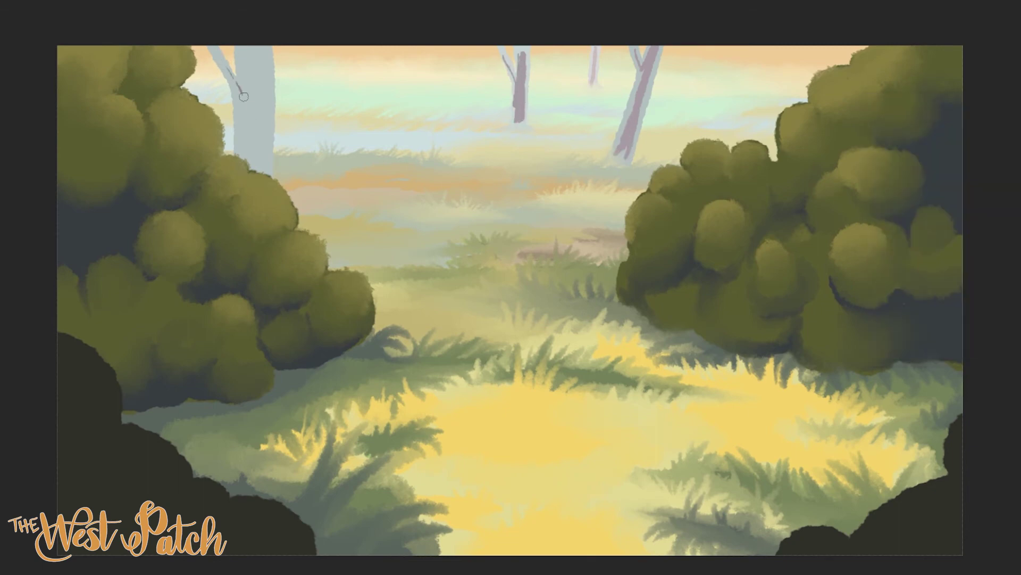
pyautogui.moveTo(246, 53)
pyautogui.mouseDown()
pyautogui.moveTo(244, 118)
pyautogui.moveTo(265, 171)
pyautogui.mouseUp()
pyautogui.moveTo(246, 122); pyautogui.dragTo(251, 170)
# Repaint the middle trunk lighter lavender and refine the left trunk's edges and highlight.
pyautogui.click(970, 22)
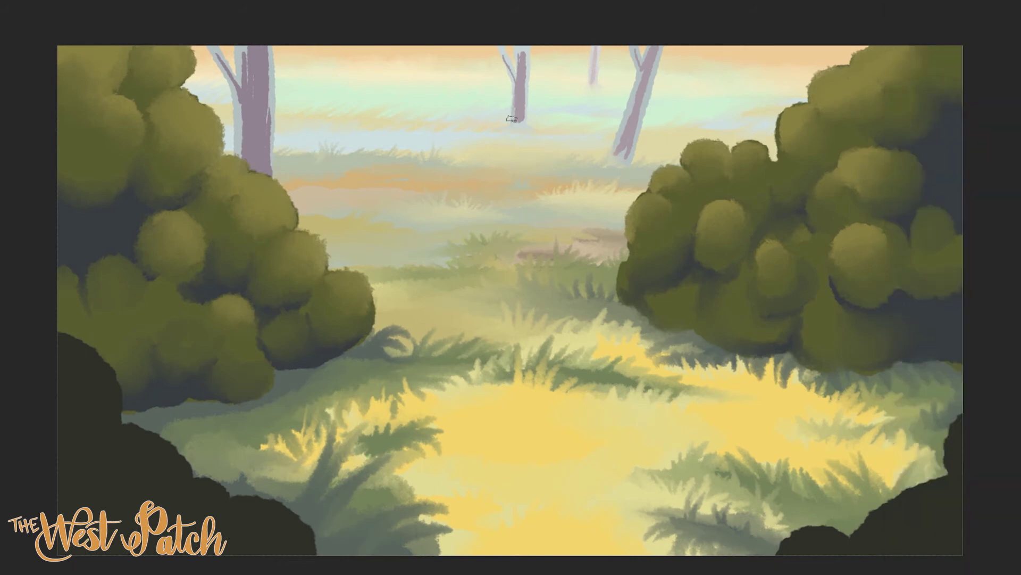
pyautogui.moveTo(528, 126)
pyautogui.mouseDown()
pyautogui.moveTo(524, 75)
pyautogui.moveTo(516, 91)
pyautogui.mouseUp()
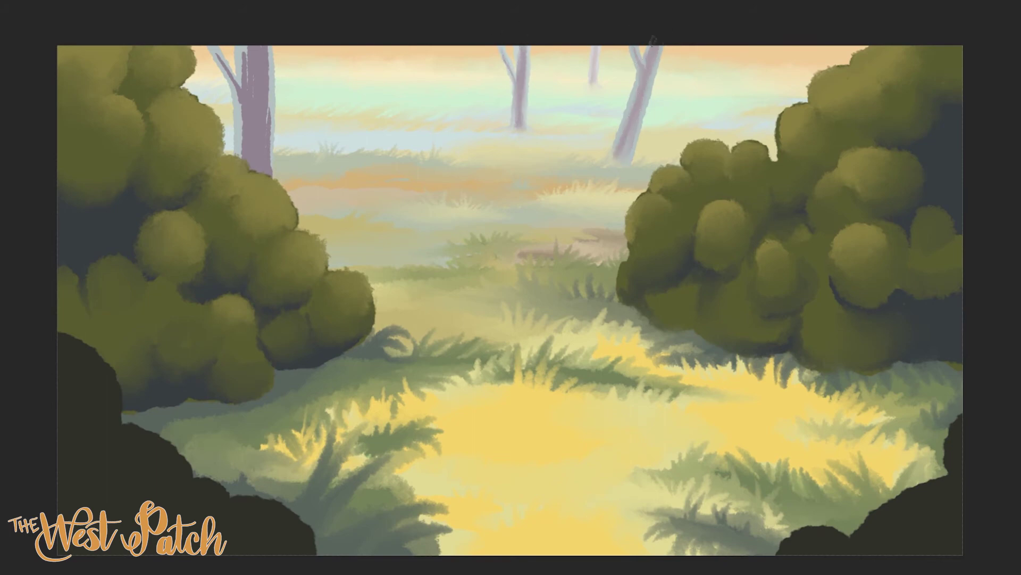
pyautogui.moveTo(266, 137); pyautogui.dragTo(270, 109)
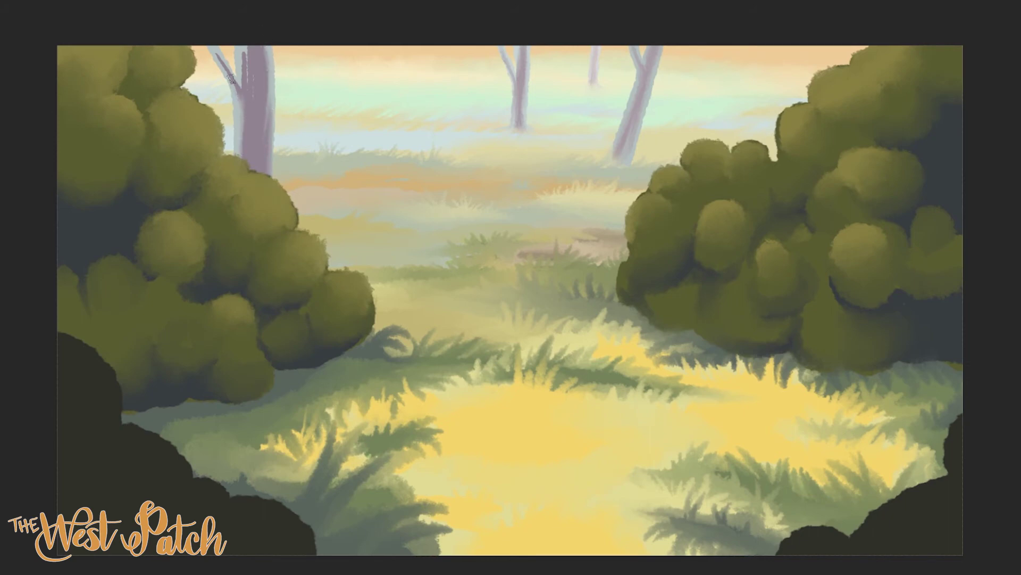
pyautogui.moveTo(234, 82)
pyautogui.mouseDown()
pyautogui.moveTo(214, 50)
pyautogui.moveTo(243, 133)
pyautogui.mouseUp()
pyautogui.moveTo(248, 62); pyautogui.dragTo(248, 88)
# Wash the teal and peach sky bands into a pale whitish haze.
pyautogui.moveTo(449, 127); pyautogui.dragTo(659, 110)
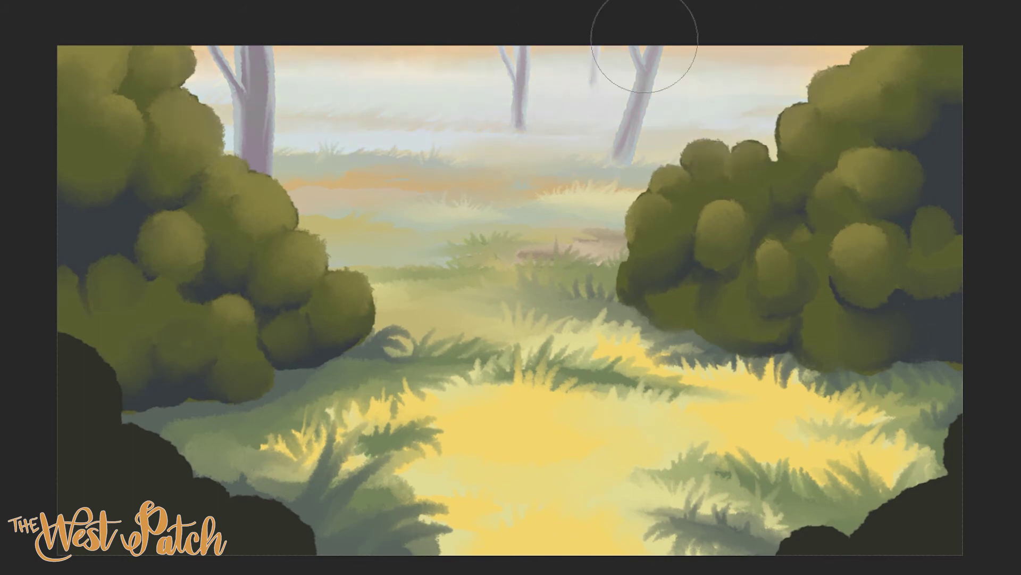
pyautogui.moveTo(643, 36); pyautogui.dragTo(860, 88)
pyautogui.hotkey('ctrl', 'z')
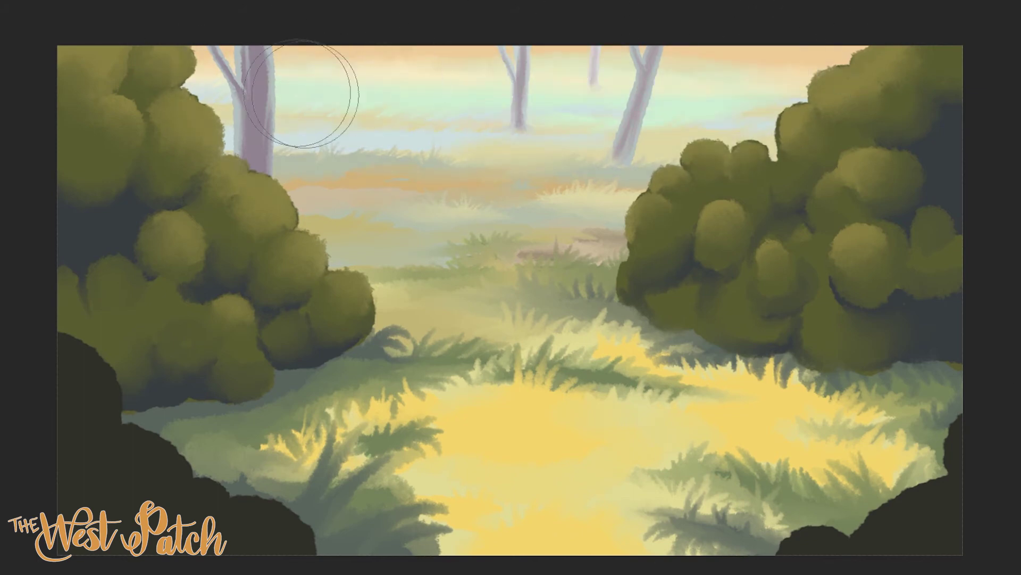
pyautogui.moveTo(403, 72)
pyautogui.mouseDown()
pyautogui.moveTo(547, 125)
pyautogui.moveTo(702, 102)
pyautogui.mouseUp()
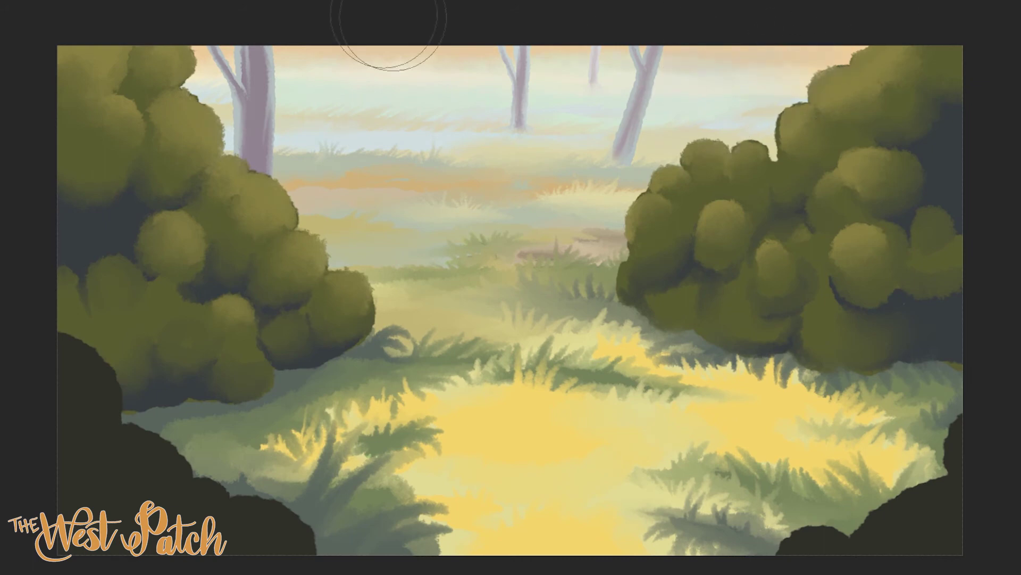
pyautogui.moveTo(388, 27); pyautogui.dragTo(711, 54)
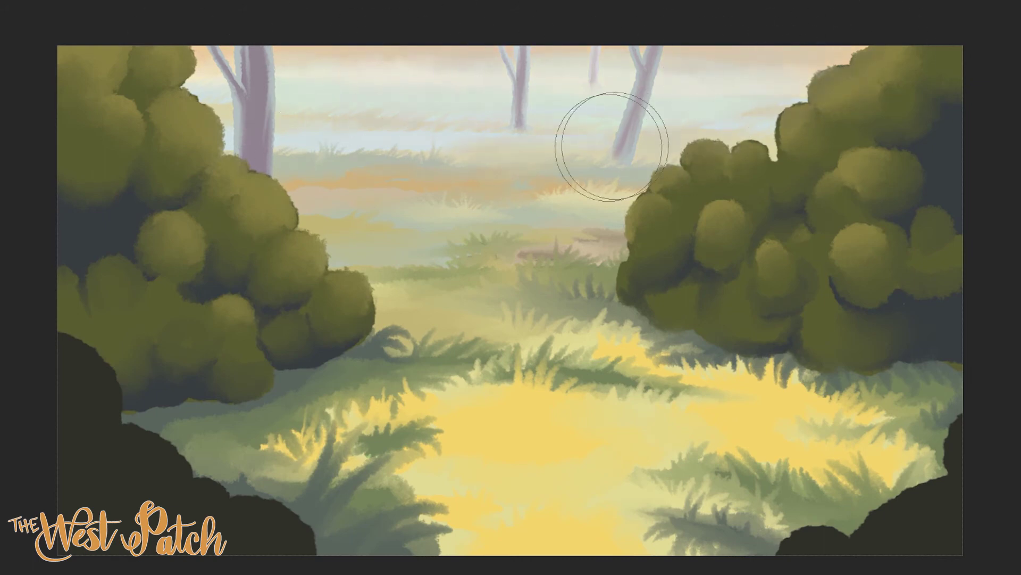
pyautogui.moveTo(609, 146); pyautogui.dragTo(505, 139)
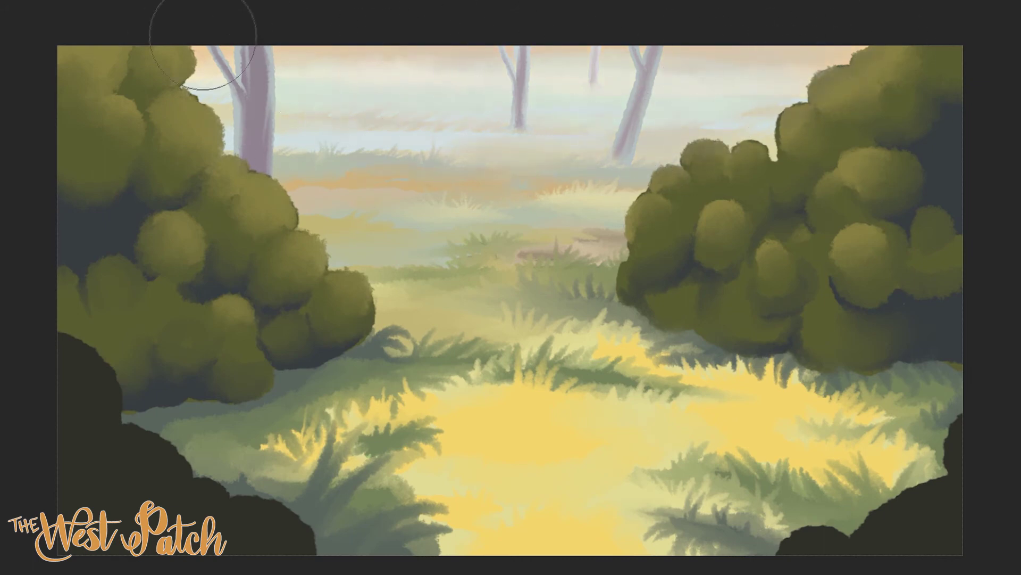
pyautogui.rightClick(112, 22)
pyautogui.press('Return')
# Paint a black branch in the right bush, a right-edge silhouette and bottom-right ferns.
pyautogui.moveTo(910, 301); pyautogui.dragTo(933, 367)
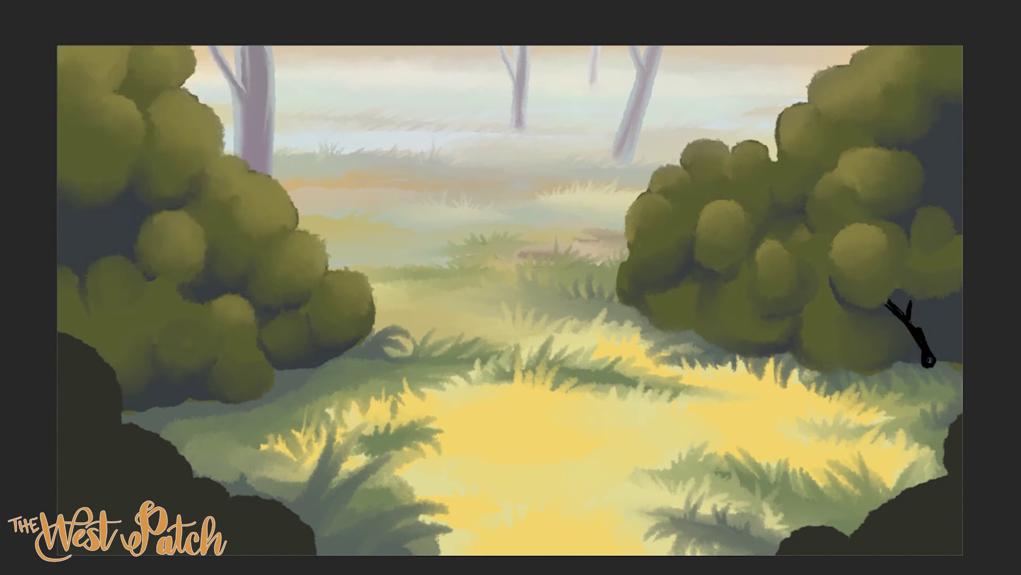
pyautogui.moveTo(923, 330)
pyautogui.mouseDown()
pyautogui.moveTo(952, 368)
pyautogui.moveTo(947, 301)
pyautogui.mouseUp()
pyautogui.moveTo(881, 381)
pyautogui.mouseDown()
pyautogui.moveTo(896, 367)
pyautogui.moveTo(962, 367)
pyautogui.mouseUp()
pyautogui.moveTo(958, 218)
pyautogui.mouseDown()
pyautogui.moveTo(942, 128)
pyautogui.moveTo(947, 197)
pyautogui.mouseUp()
pyautogui.moveTo(803, 556)
pyautogui.mouseDown()
pyautogui.moveTo(904, 550)
pyautogui.moveTo(936, 511)
pyautogui.mouseUp()
pyautogui.moveTo(936, 553); pyautogui.dragTo(961, 514)
# Paint black ferns at bottom-left and branch silhouettes at and across the left bush.
pyautogui.moveTo(80, 521)
pyautogui.mouseDown()
pyautogui.moveTo(74, 473)
pyautogui.moveTo(131, 484)
pyautogui.mouseUp()
pyautogui.moveTo(61, 553)
pyautogui.mouseDown()
pyautogui.moveTo(62, 479)
pyautogui.moveTo(115, 551)
pyautogui.moveTo(157, 535)
pyautogui.mouseUp()
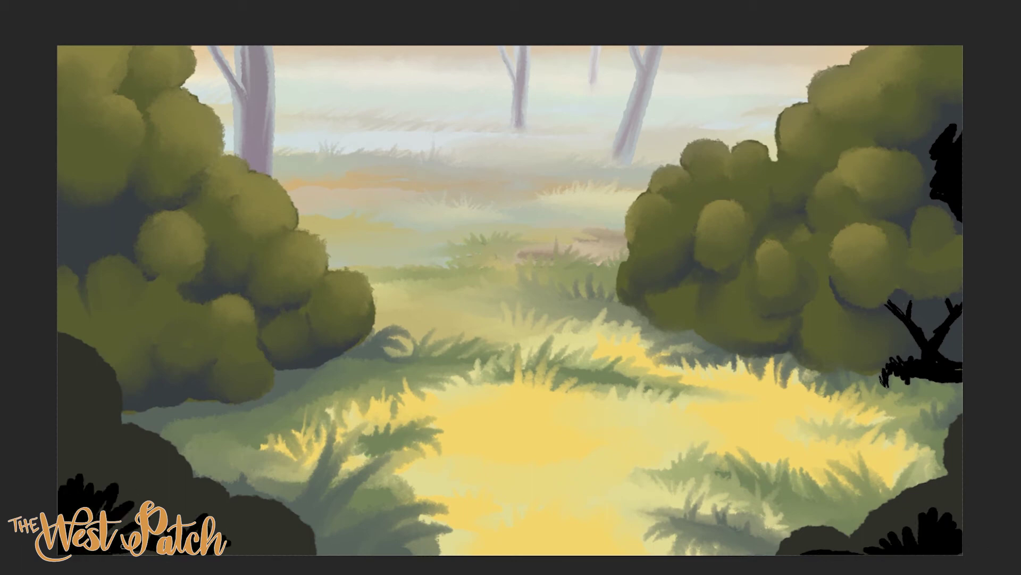
pyautogui.moveTo(171, 380)
pyautogui.mouseDown()
pyautogui.moveTo(160, 418)
pyautogui.moveTo(202, 407)
pyautogui.mouseUp()
pyautogui.moveTo(199, 408); pyautogui.dragTo(124, 418)
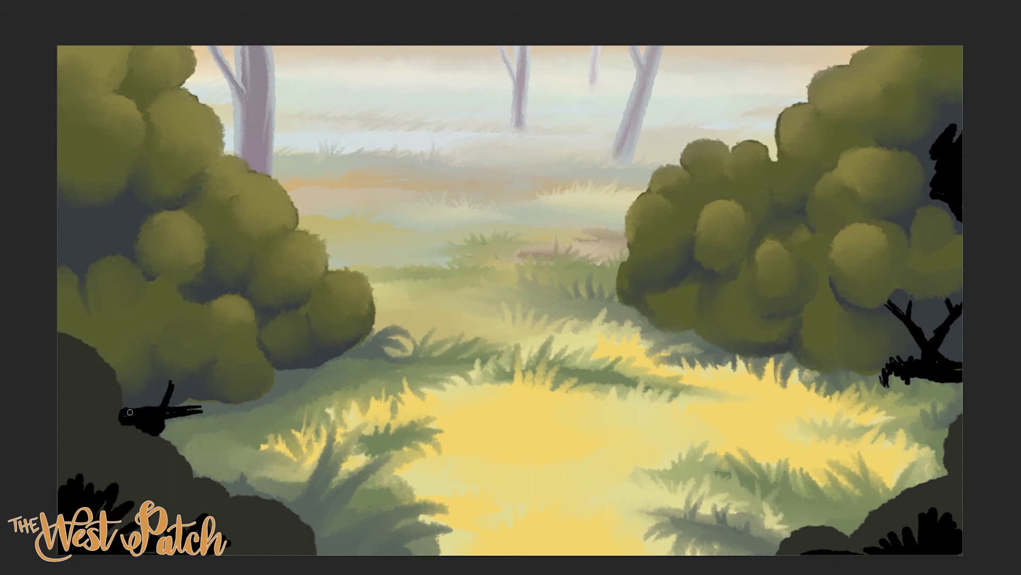
pyautogui.moveTo(154, 386); pyautogui.dragTo(164, 400)
pyautogui.moveTo(228, 400); pyautogui.dragTo(160, 405)
pyautogui.moveTo(58, 235); pyautogui.dragTo(168, 209)
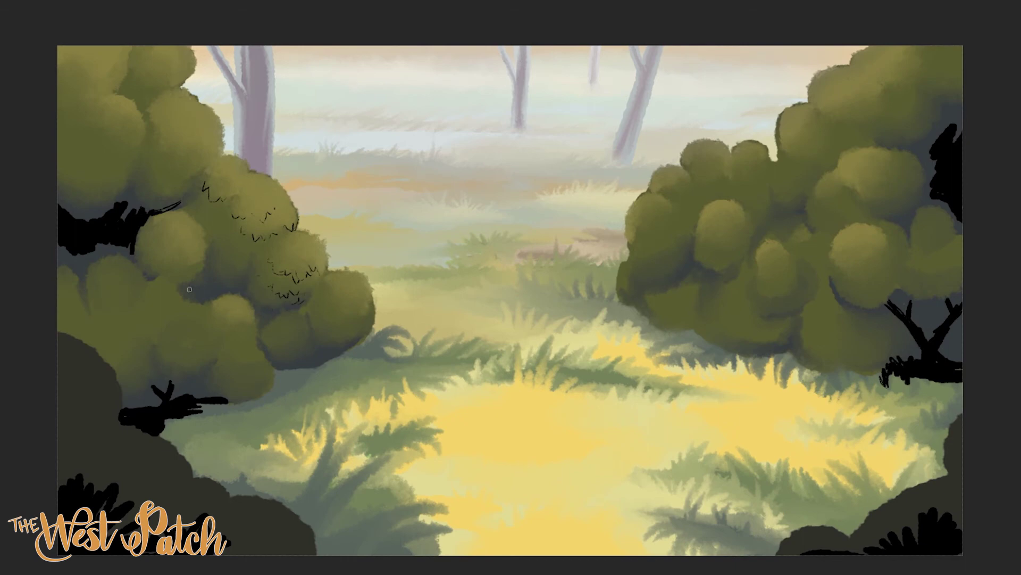
# Add black branch strokes and jagged leaf-edge marks across the left and right bushes.
pyautogui.moveTo(192, 285)
pyautogui.mouseDown()
pyautogui.moveTo(242, 279)
pyautogui.moveTo(270, 314)
pyautogui.mouseUp()
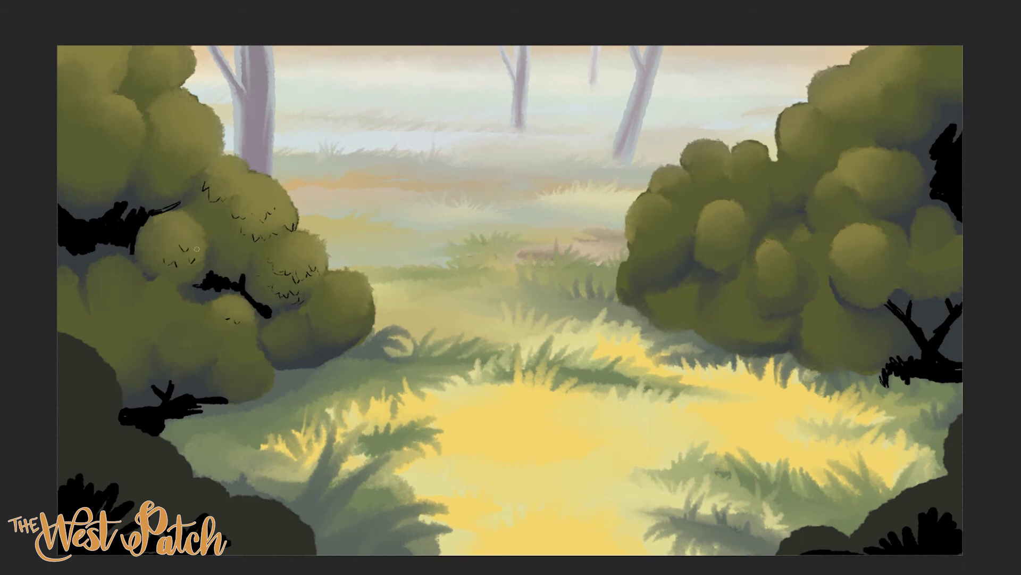
pyautogui.moveTo(151, 264); pyautogui.dragTo(144, 224)
pyautogui.moveTo(103, 206); pyautogui.dragTo(59, 144)
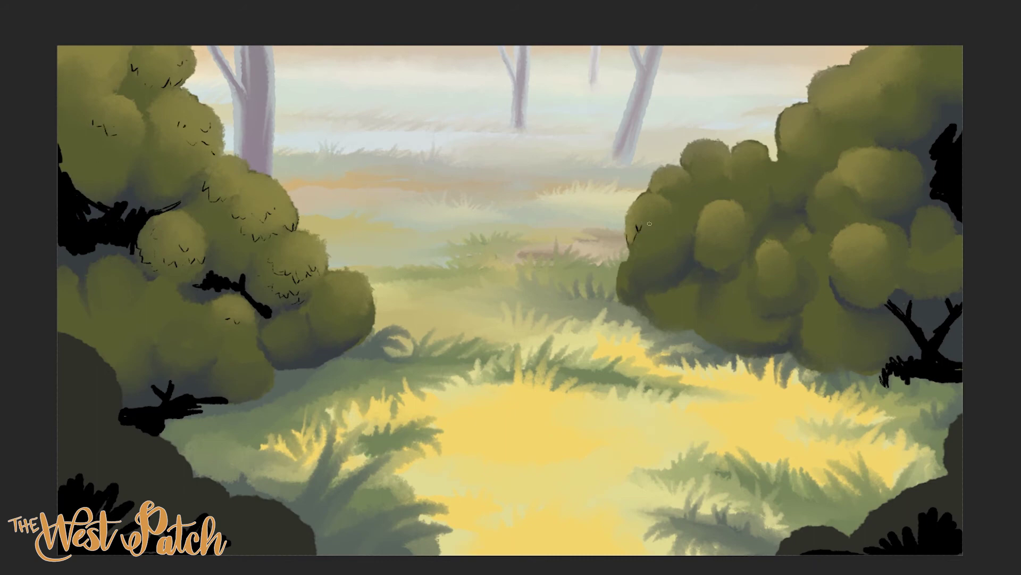
pyautogui.moveTo(677, 273); pyautogui.dragTo(710, 271)
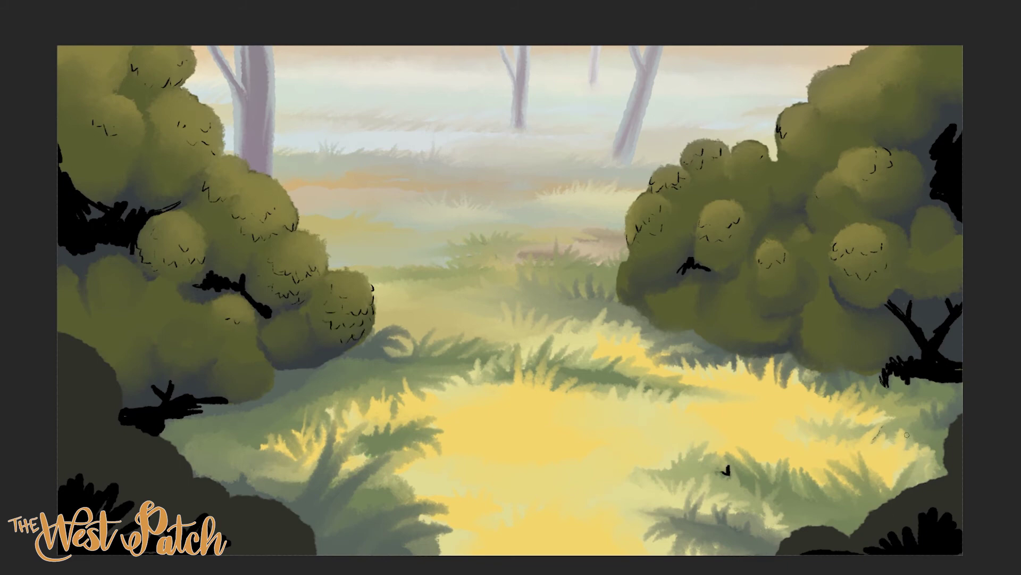
pyautogui.moveTo(938, 410); pyautogui.dragTo(961, 404)
pyautogui.moveTo(266, 351)
pyautogui.mouseDown()
pyautogui.moveTo(327, 370)
pyautogui.moveTo(343, 359)
pyautogui.mouseUp()
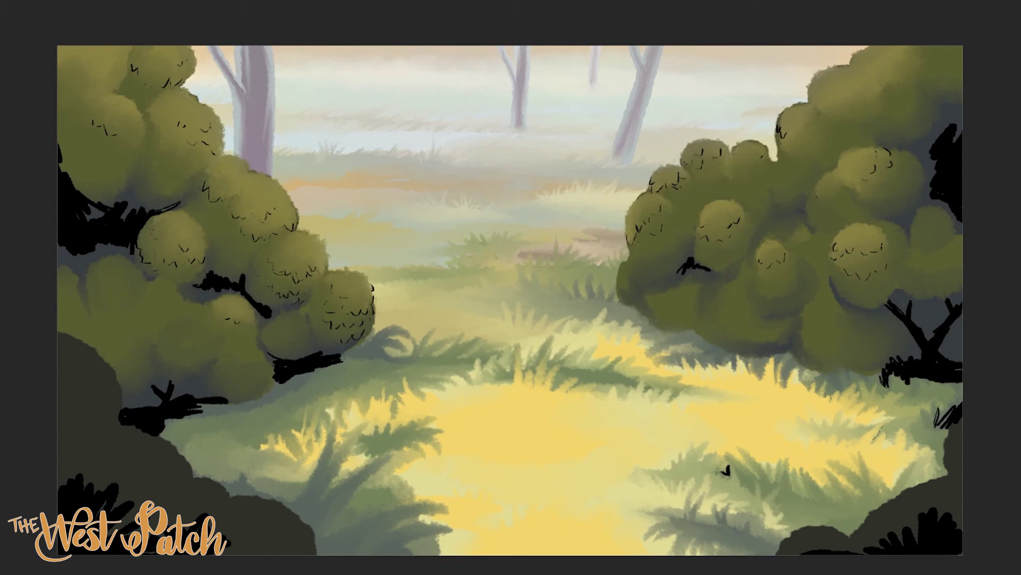
# Smudge the left bush's black branches and strokes into soft shadow.
pyautogui.press('F5')
pyautogui.press('F5')
pyautogui.rightClick(205, 280)
pyautogui.press('Escape')
pyautogui.moveTo(213, 281); pyautogui.dragTo(290, 292)
pyautogui.moveTo(266, 356)
pyautogui.mouseDown()
pyautogui.moveTo(331, 354)
pyautogui.moveTo(305, 340)
pyautogui.mouseUp()
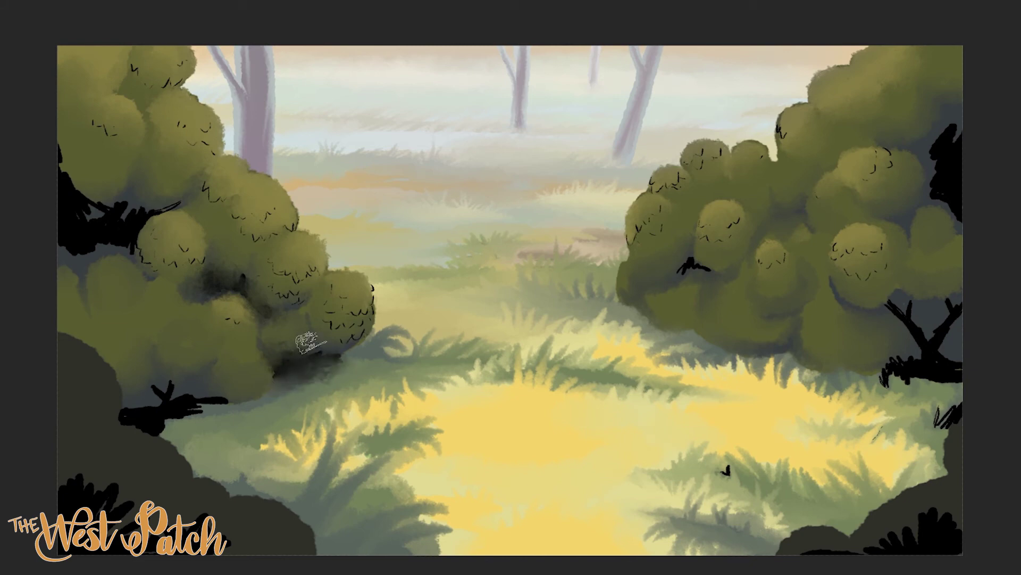
pyautogui.moveTo(128, 410)
pyautogui.mouseDown()
pyautogui.moveTo(183, 399)
pyautogui.moveTo(164, 417)
pyautogui.moveTo(123, 425)
pyautogui.mouseUp()
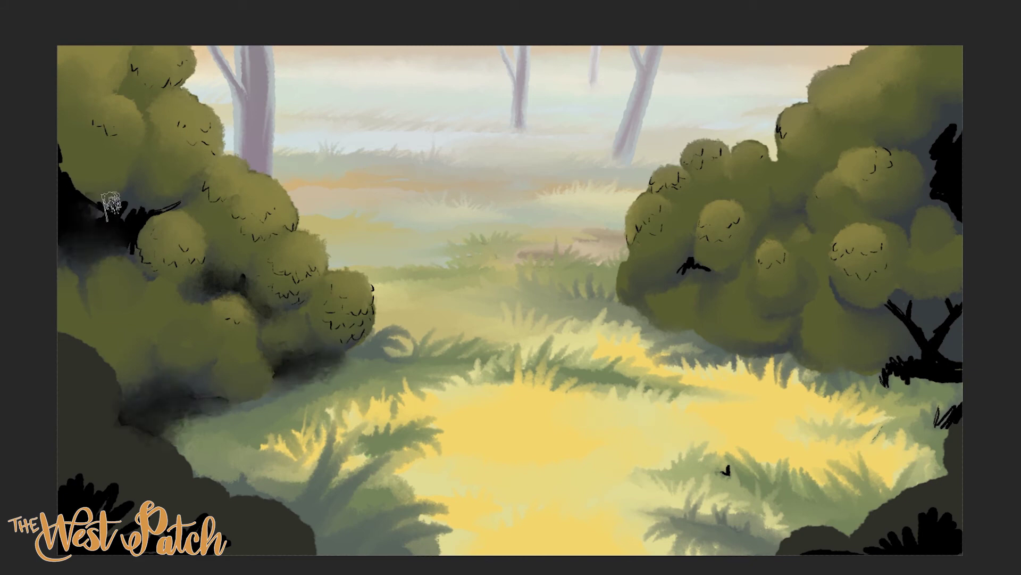
pyautogui.moveTo(112, 202); pyautogui.dragTo(64, 155)
pyautogui.moveTo(80, 208)
pyautogui.mouseDown()
pyautogui.moveTo(176, 211)
pyautogui.moveTo(121, 202)
pyautogui.mouseUp()
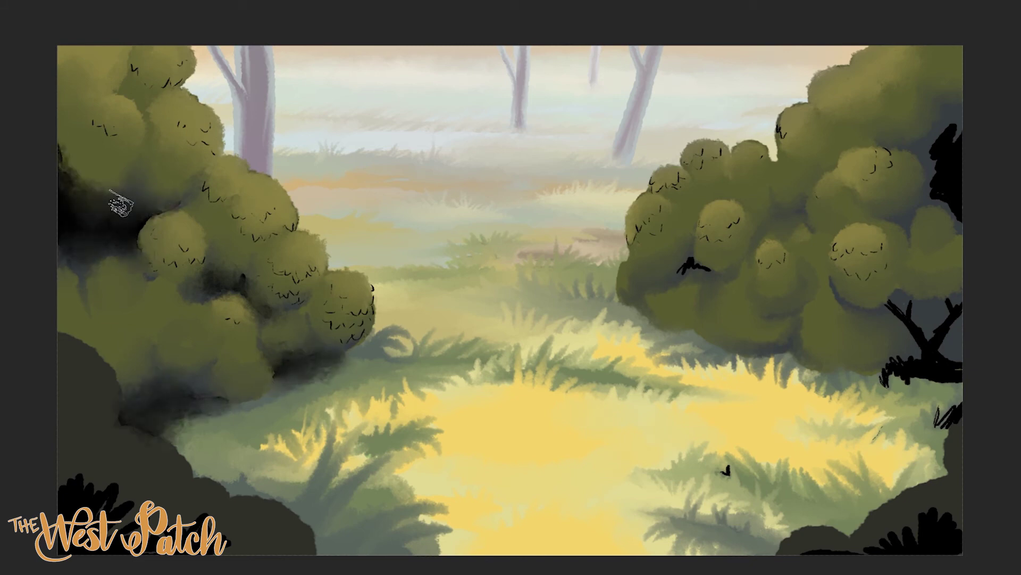
# Smudge the bottom-corner grass and right bush silhouettes into soft dark shadows.
pyautogui.moveTo(61, 479); pyautogui.dragTo(136, 479)
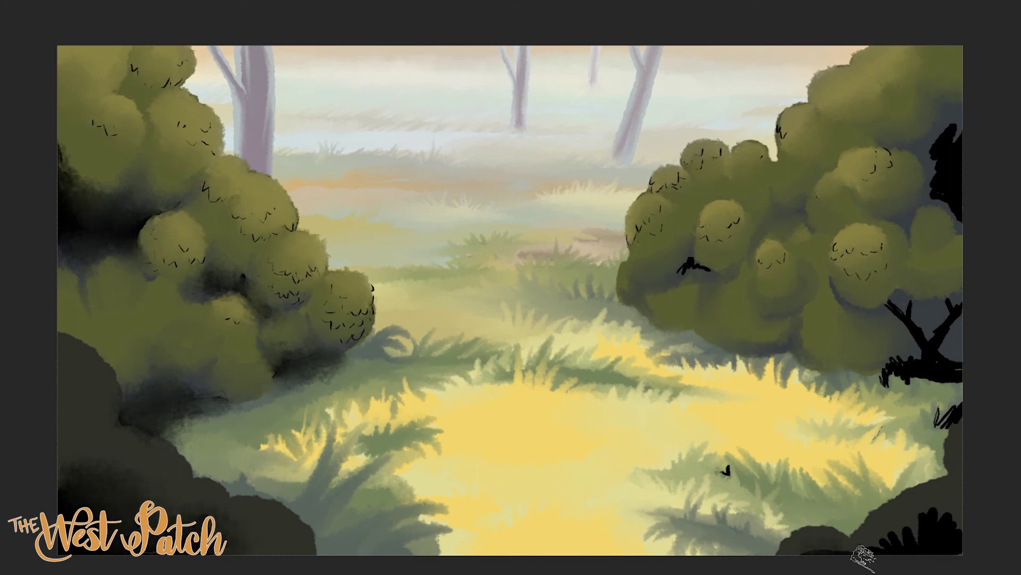
pyautogui.moveTo(863, 556)
pyautogui.mouseDown()
pyautogui.moveTo(936, 526)
pyautogui.moveTo(945, 505)
pyautogui.mouseUp()
pyautogui.moveTo(851, 375); pyautogui.dragTo(920, 378)
pyautogui.moveTo(899, 368)
pyautogui.mouseDown()
pyautogui.moveTo(958, 373)
pyautogui.moveTo(925, 325)
pyautogui.mouseUp()
pyautogui.moveTo(937, 362); pyautogui.dragTo(931, 330)
pyautogui.moveTo(716, 255); pyautogui.dragTo(681, 271)
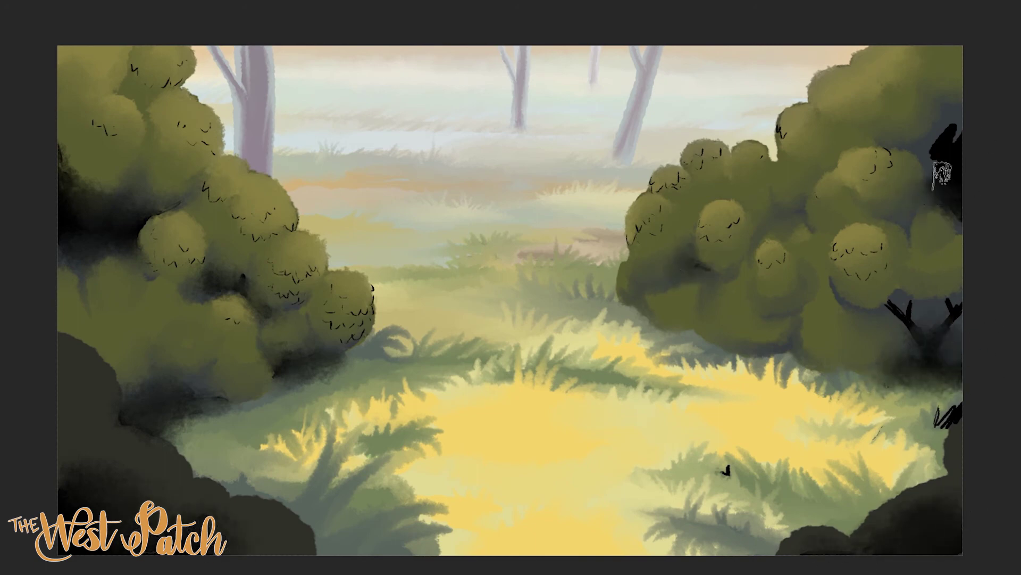
pyautogui.moveTo(942, 172); pyautogui.dragTo(943, 125)
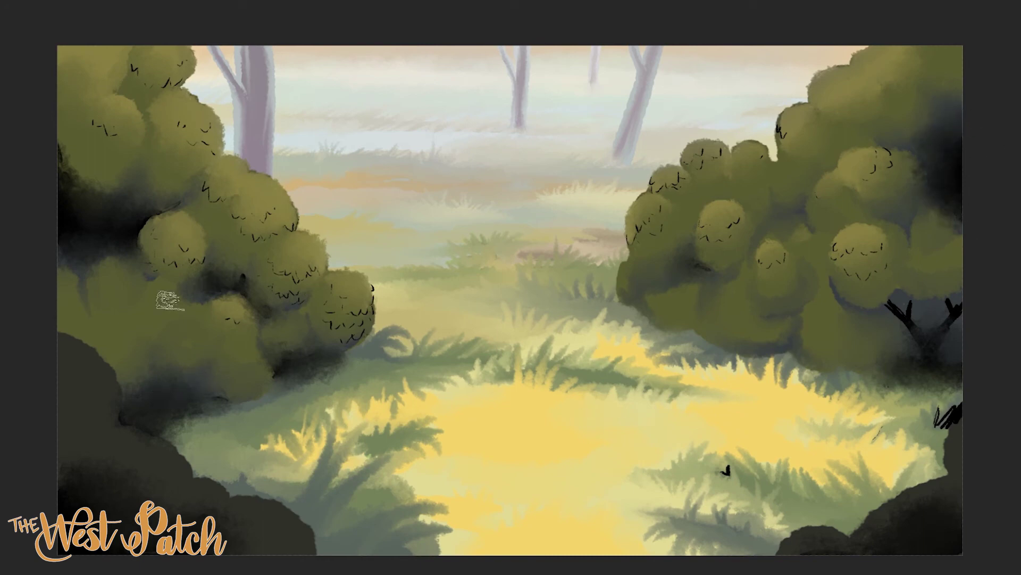
pyautogui.moveTo(964, 417); pyautogui.dragTo(934, 412)
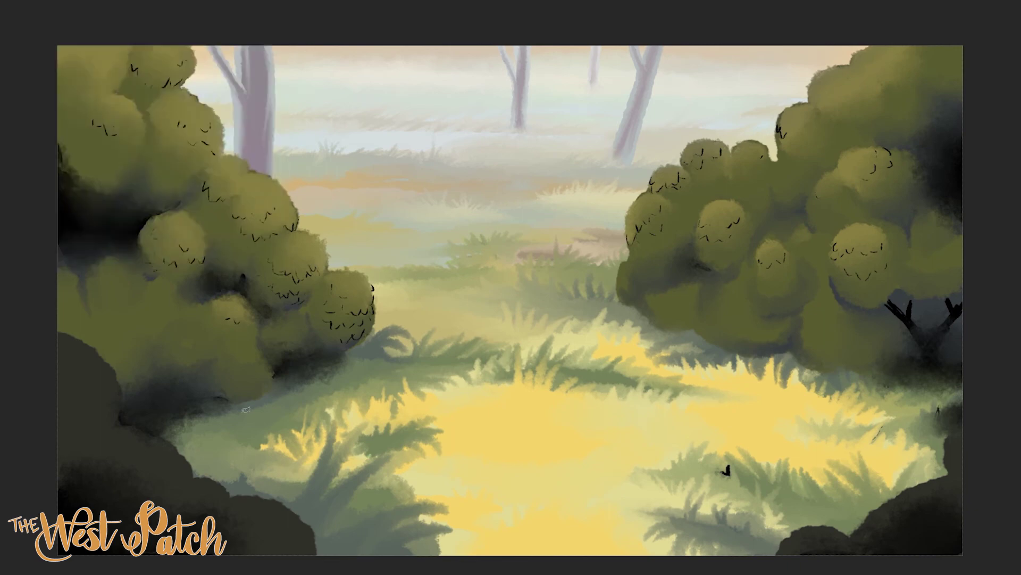
pyautogui.moveTo(179, 409); pyautogui.dragTo(174, 428)
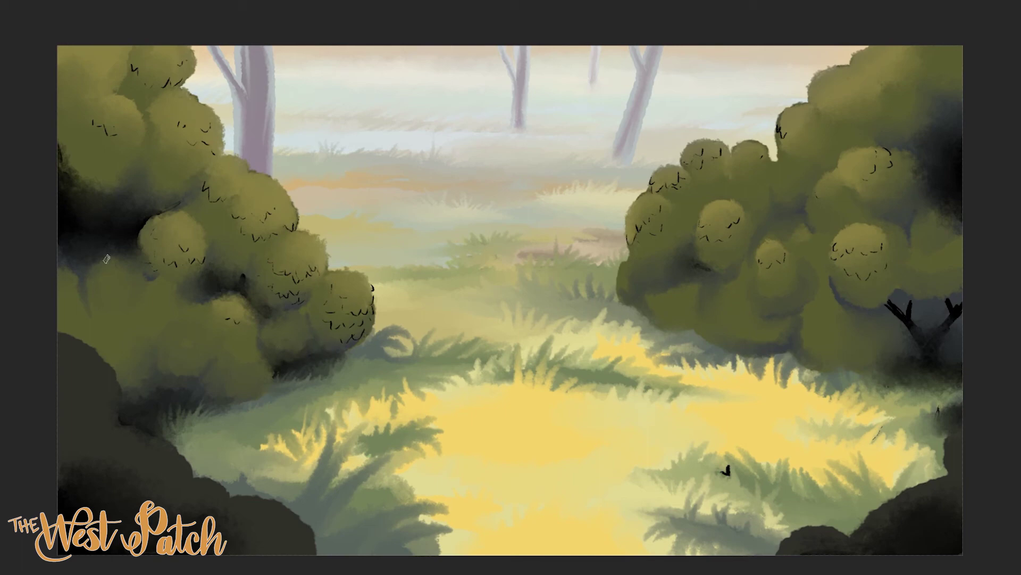
# Darken shadows in and below the left bush, and cover the right tree's branch with dark grey.
pyautogui.moveTo(231, 268); pyautogui.dragTo(233, 277)
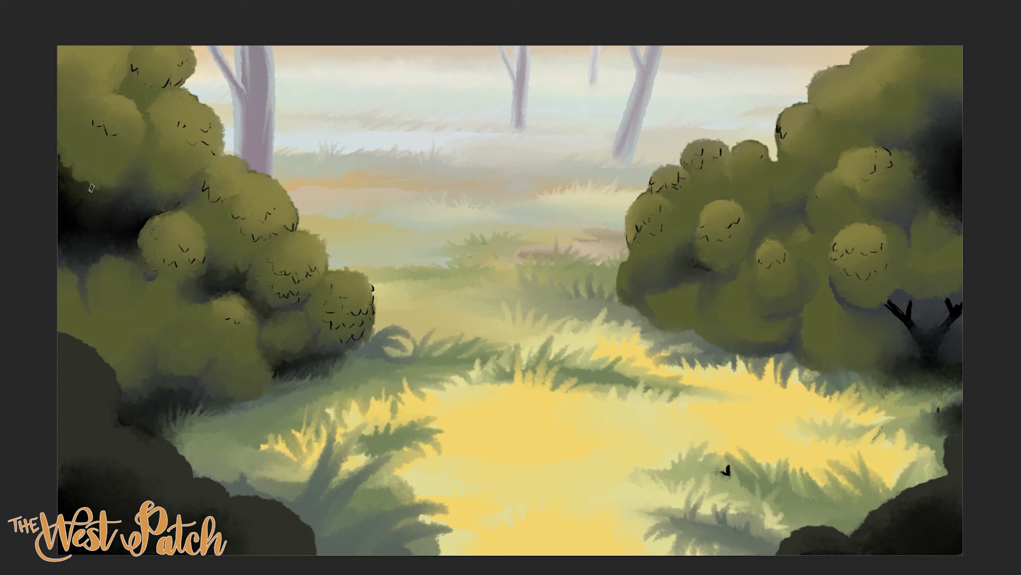
pyautogui.moveTo(83, 203); pyautogui.dragTo(134, 190)
pyautogui.moveTo(71, 252); pyautogui.dragTo(94, 308)
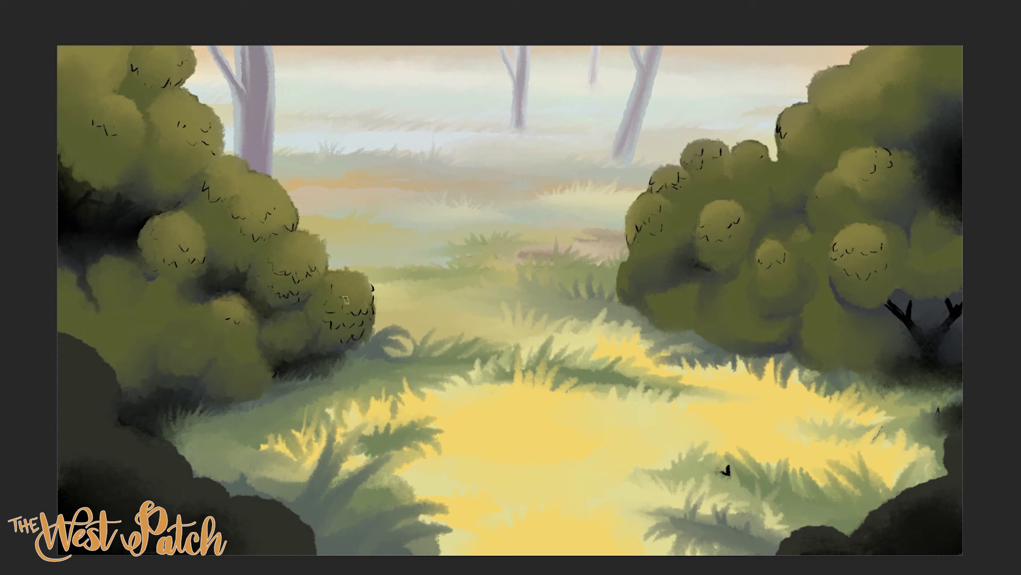
pyautogui.moveTo(939, 226)
pyautogui.mouseDown()
pyautogui.moveTo(951, 211)
pyautogui.moveTo(958, 219)
pyautogui.mouseUp()
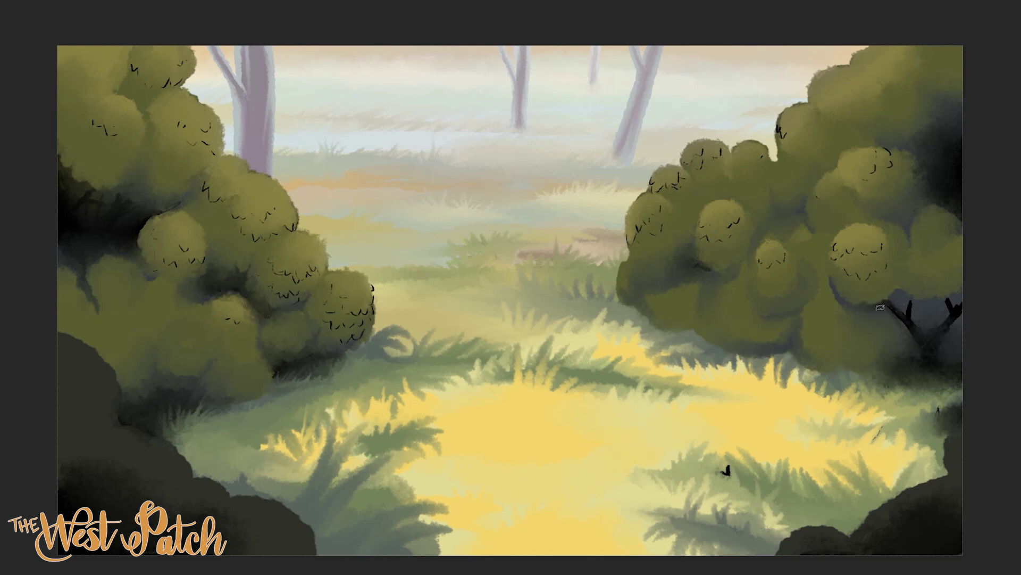
pyautogui.moveTo(911, 298)
pyautogui.mouseDown()
pyautogui.moveTo(907, 321)
pyautogui.moveTo(928, 334)
pyautogui.moveTo(947, 304)
pyautogui.mouseUp()
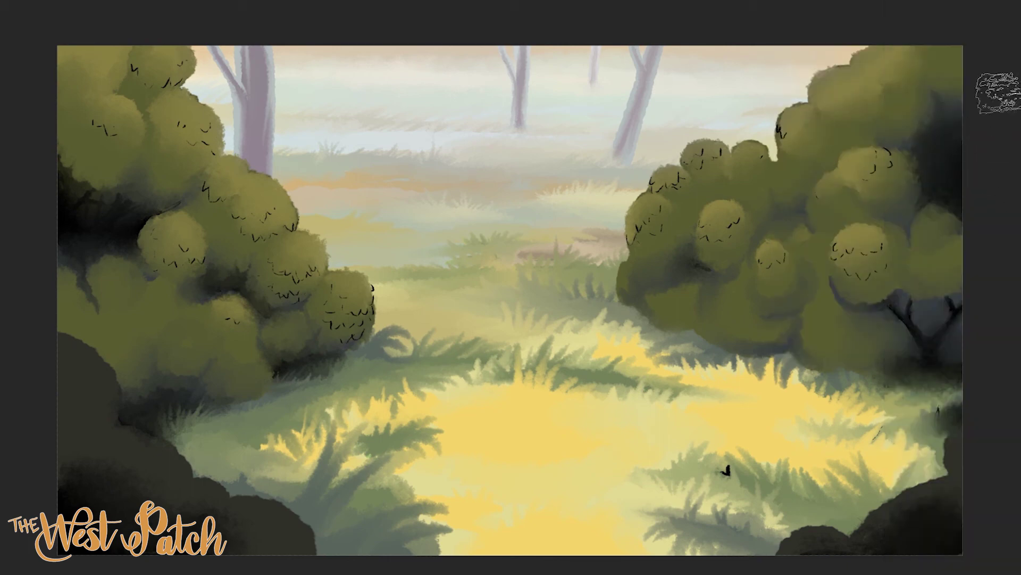
pyautogui.moveTo(907, 141); pyautogui.dragTo(936, 115)
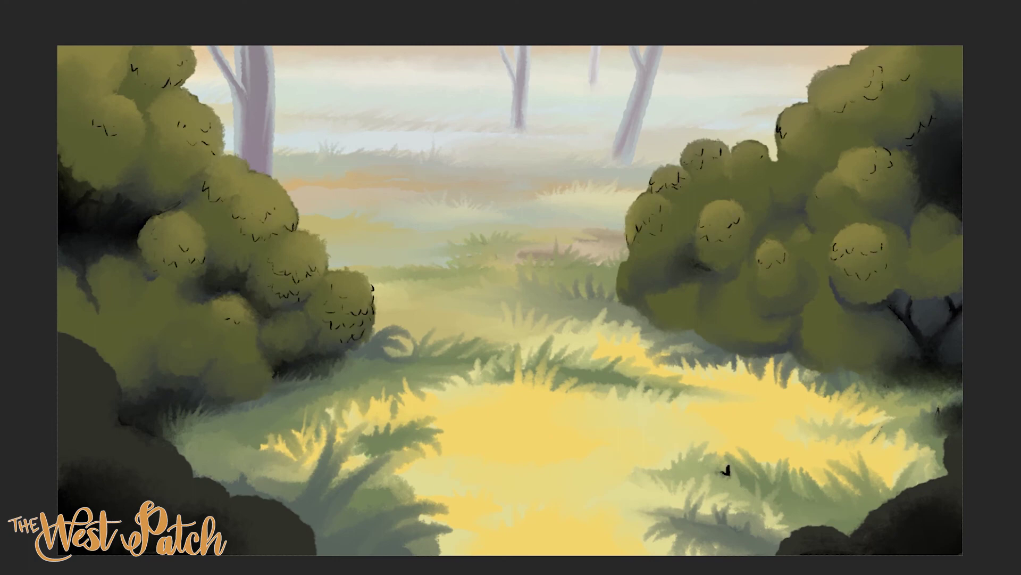
# Choose a 32 px Kyle's Paintbox brush from the megapack in the Brushes panel.
pyautogui.press('F5')
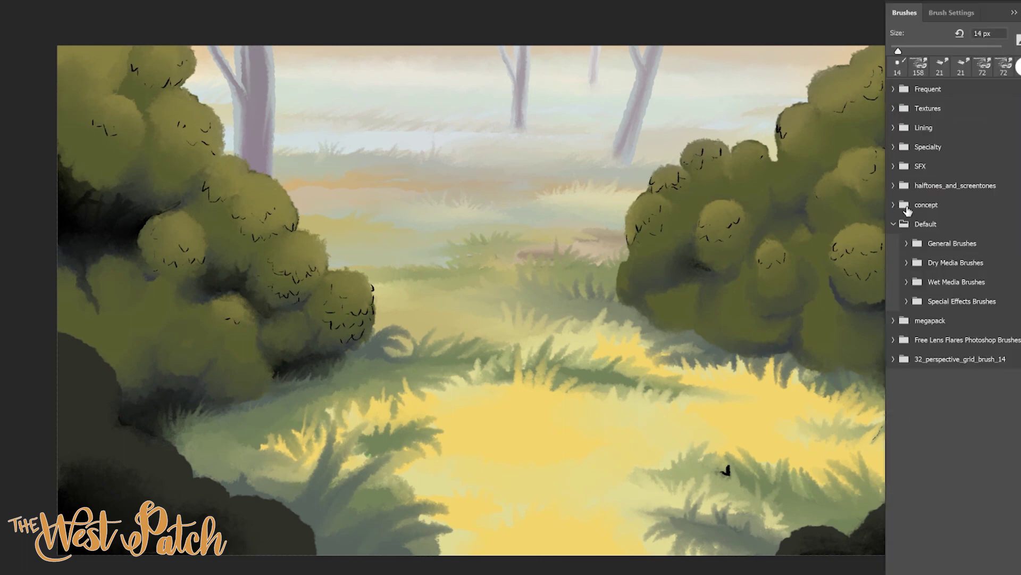
pyautogui.click(893, 320)
pyautogui.click(907, 417)
pyautogui.scroll(-5, 953, 319)
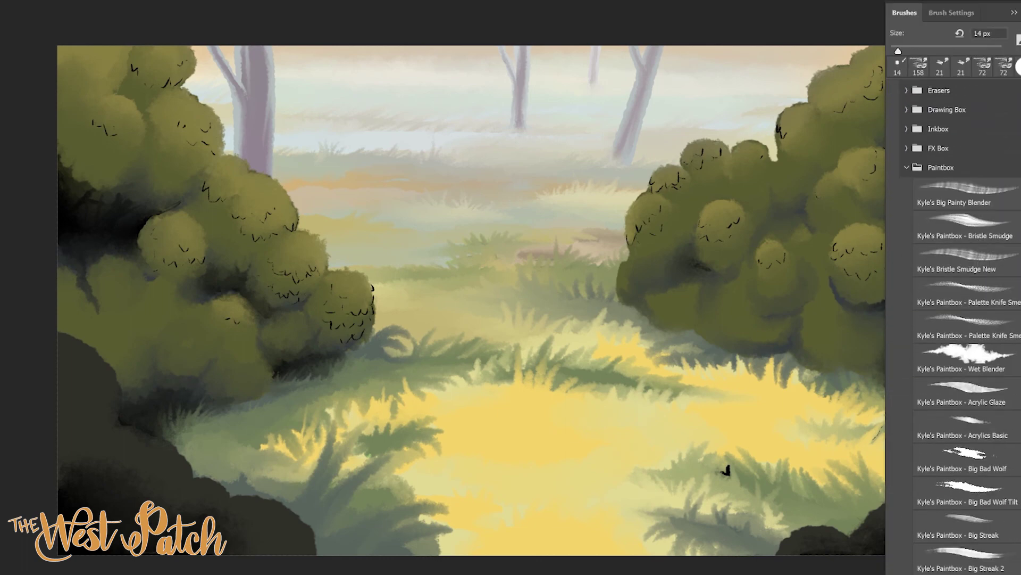
pyautogui.scroll(-5, 952, 319)
pyautogui.scroll(-5, 952, 320)
pyautogui.scroll(-3, 958, 319)
pyautogui.scroll(15, 958, 319)
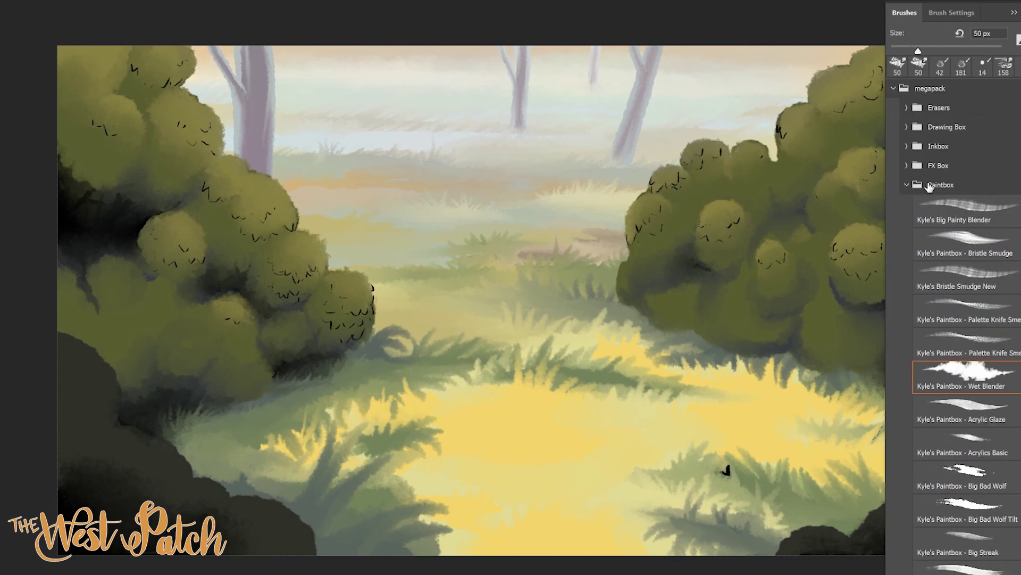
pyautogui.click(963, 377)
# Dab yellow highlights onto the right bush's foliage clumps.
pyautogui.moveTo(634, 210); pyautogui.dragTo(644, 208)
pyautogui.click(631, 229)
pyautogui.click(721, 226)
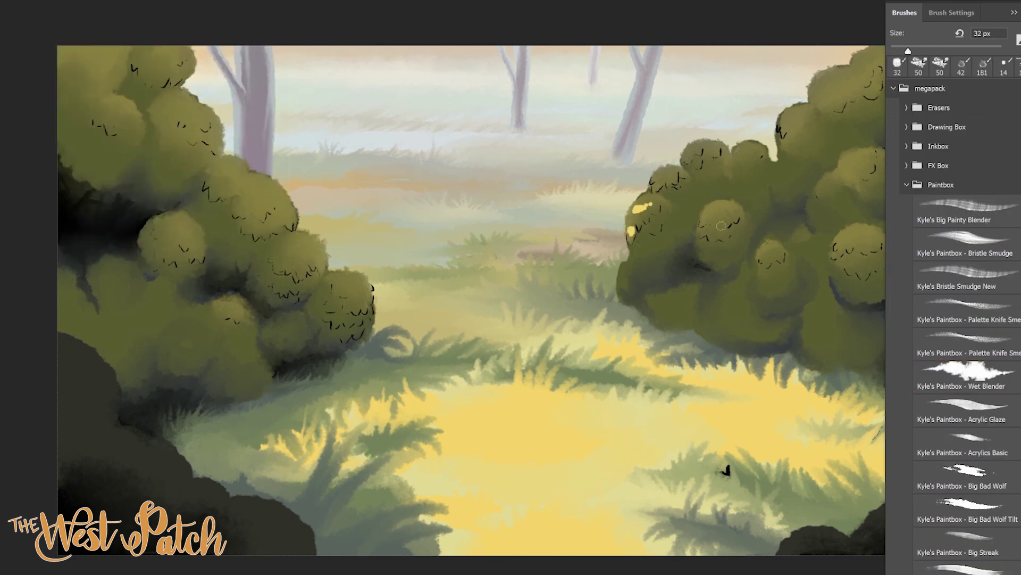
pyautogui.moveTo(707, 215); pyautogui.dragTo(721, 205)
pyautogui.click(690, 153)
pyautogui.click(656, 183)
pyautogui.moveTo(786, 115); pyautogui.dragTo(801, 111)
pyautogui.click(766, 255)
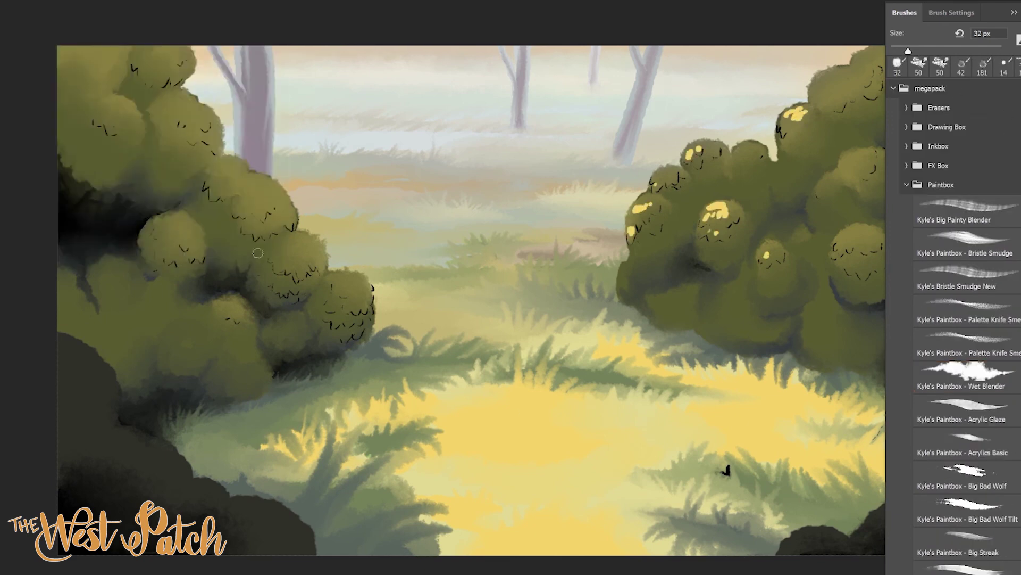
# Dab yellow highlights onto the left bush's foliage clumps.
pyautogui.click(303, 266)
pyautogui.moveTo(292, 260)
pyautogui.mouseDown()
pyautogui.moveTo(314, 256)
pyautogui.moveTo(304, 239)
pyautogui.mouseUp()
pyautogui.moveTo(346, 290); pyautogui.dragTo(357, 290)
pyautogui.click(276, 224)
pyautogui.moveTo(274, 191); pyautogui.dragTo(262, 209)
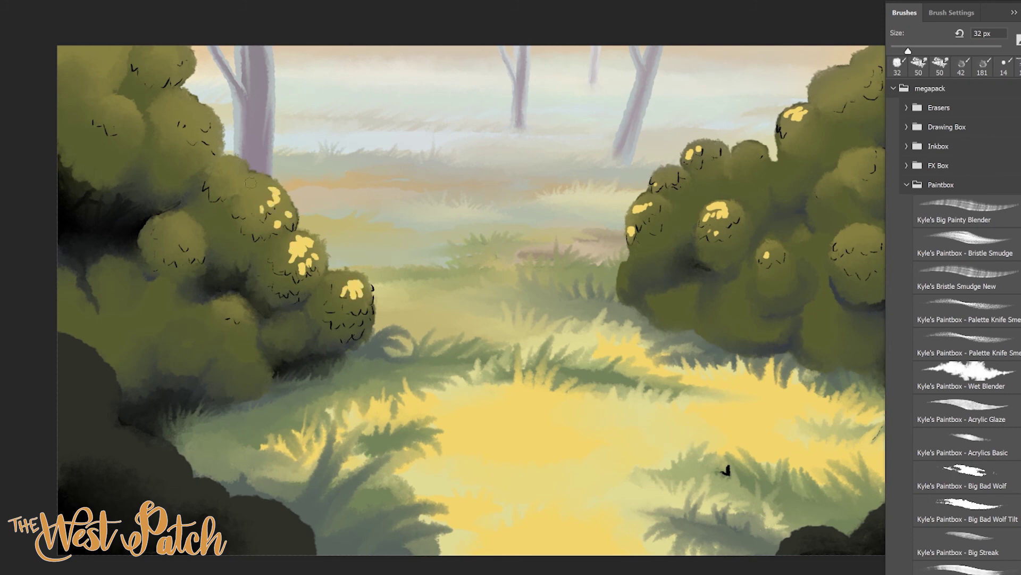
pyautogui.click(204, 117)
pyautogui.click(186, 242)
pyautogui.click(240, 314)
# Blend the left bush's top highlights using Wet Blender from the Frequent set, then halve its size.
pyautogui.scroll(10, 957, 266)
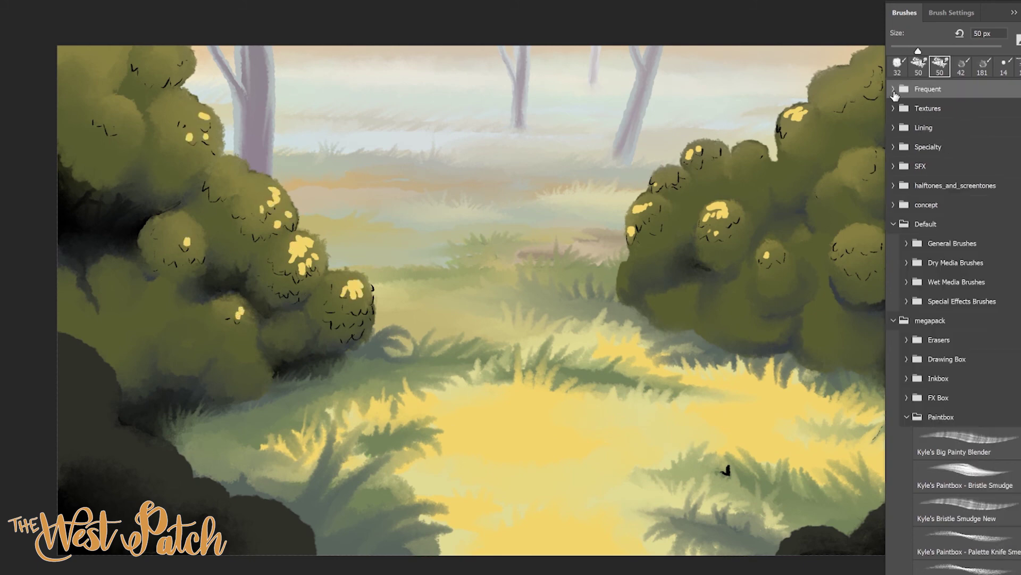
pyautogui.click(894, 89)
pyautogui.click(952, 213)
pyautogui.moveTo(198, 109); pyautogui.dragTo(205, 118)
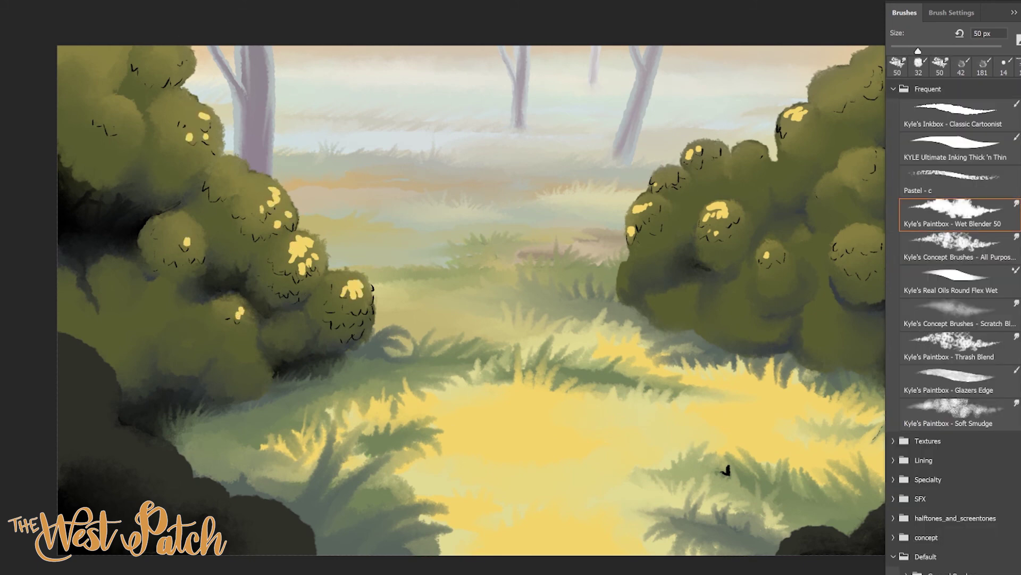
pyautogui.moveTo(272, 194); pyautogui.dragTo(276, 204)
pyautogui.press('[')
pyautogui.press('[')
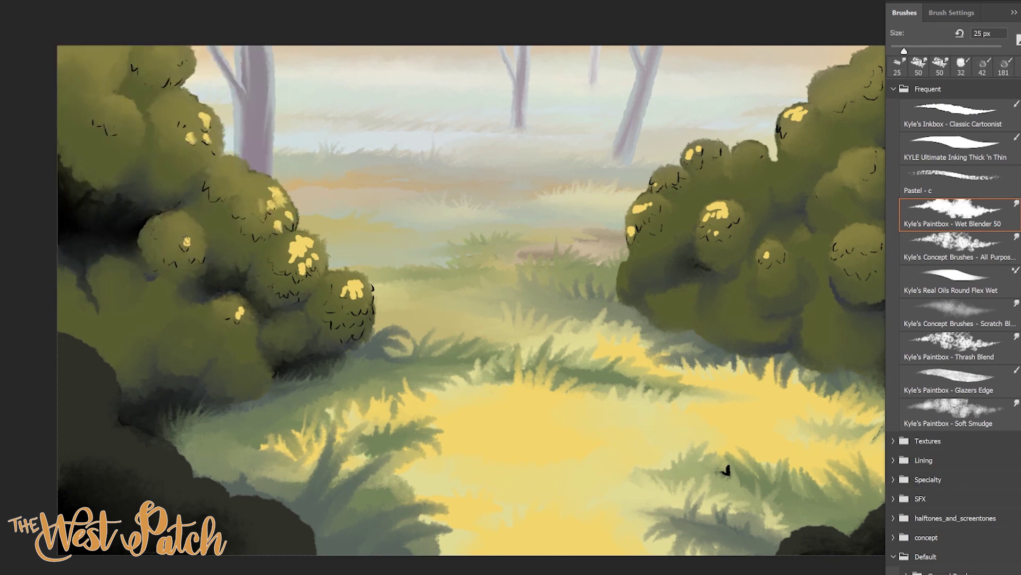
# Soften the left bush highlights with a 50 px Thrash Blend brush.
pyautogui.click(955, 348)
pyautogui.doubleClick(23, 52)
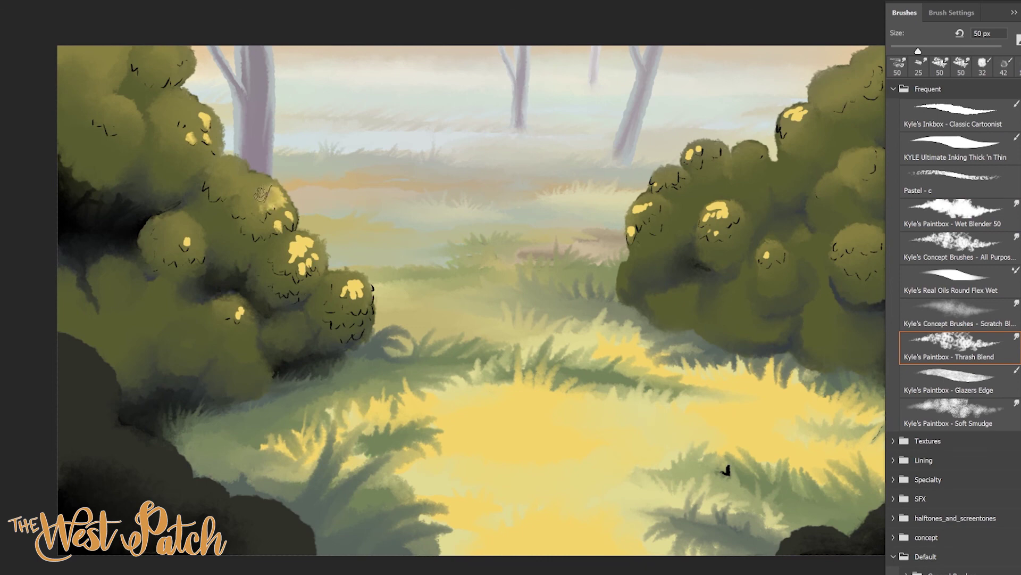
pyautogui.moveTo(301, 243)
pyautogui.mouseDown()
pyautogui.moveTo(303, 261)
pyautogui.moveTo(314, 242)
pyautogui.mouseUp()
pyautogui.moveTo(345, 285); pyautogui.dragTo(367, 287)
pyautogui.moveTo(192, 229); pyautogui.dragTo(194, 242)
pyautogui.moveTo(239, 306); pyautogui.dragTo(238, 315)
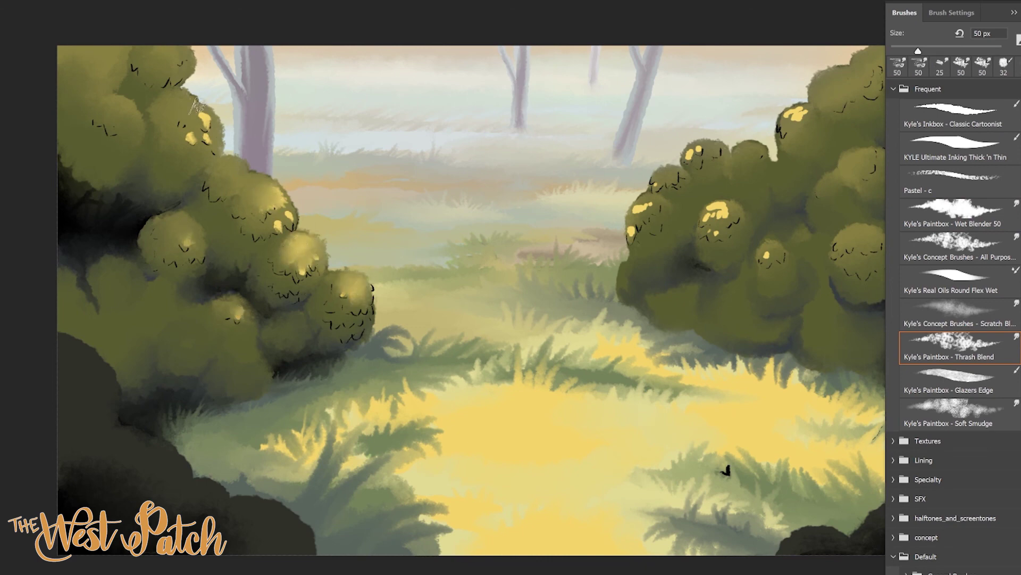
# Blend the right bush's yellow highlights into the olive foliage.
pyautogui.moveTo(198, 104); pyautogui.dragTo(192, 136)
pyautogui.moveTo(737, 210)
pyautogui.mouseDown()
pyautogui.moveTo(718, 219)
pyautogui.moveTo(716, 233)
pyautogui.mouseUp()
pyautogui.moveTo(643, 205); pyautogui.dragTo(632, 230)
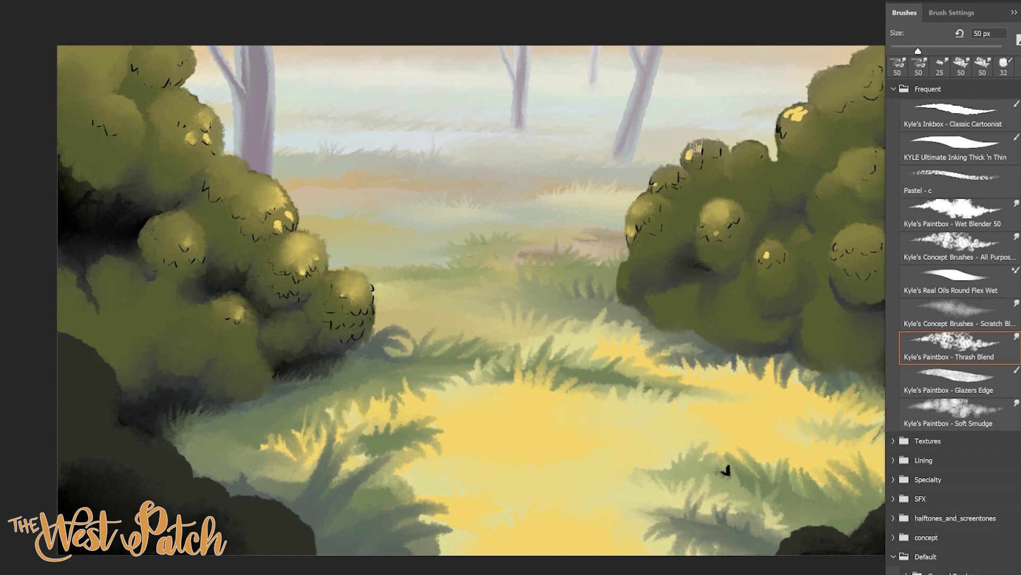
pyautogui.moveTo(692, 154); pyautogui.dragTo(697, 145)
pyautogui.moveTo(798, 109); pyautogui.dragTo(797, 124)
# Switch back to the Wet Blender brush at 15 px for detail.
pyautogui.click(1001, 219)
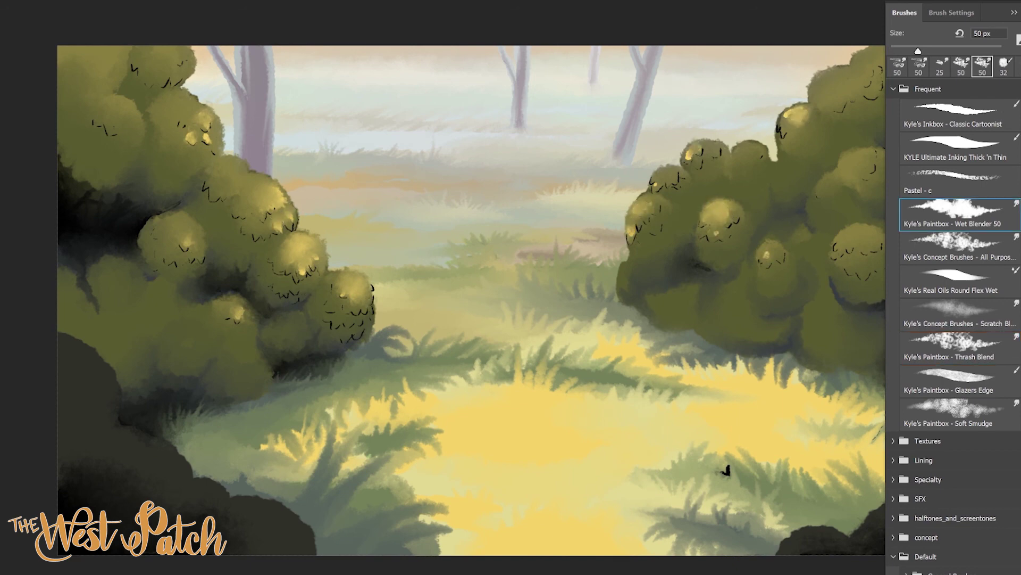
pyautogui.rightClick(22, 16)
pyautogui.press('Return')
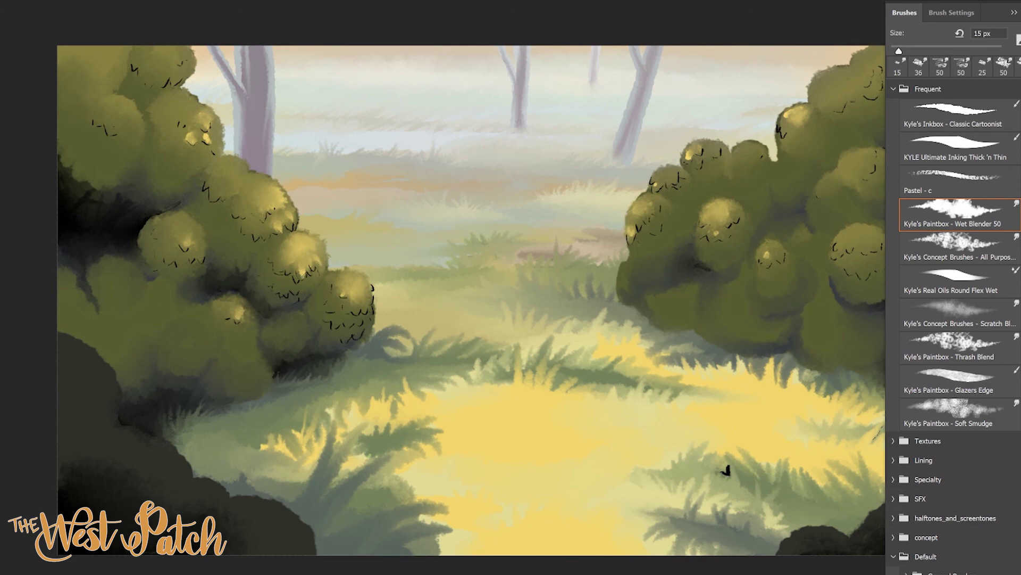
# Paint small light highlights on the clump edges of both bushes.
pyautogui.moveTo(352, 295); pyautogui.dragTo(364, 312)
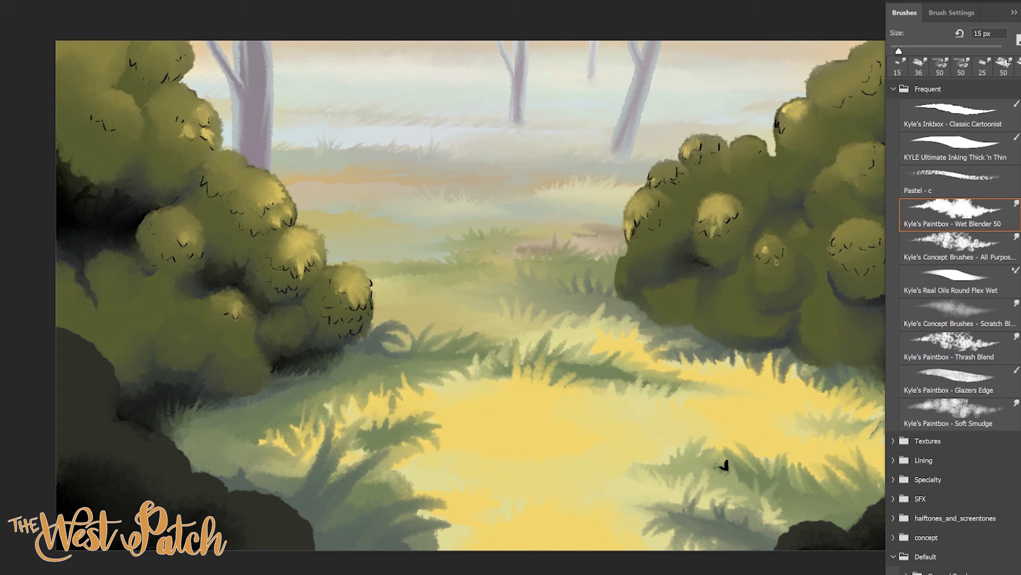
pyautogui.moveTo(765, 249); pyautogui.dragTo(768, 259)
pyautogui.moveTo(781, 114)
pyautogui.mouseDown()
pyautogui.moveTo(790, 119)
pyautogui.moveTo(780, 110)
pyautogui.mouseUp()
pyautogui.moveTo(686, 146); pyautogui.dragTo(688, 141)
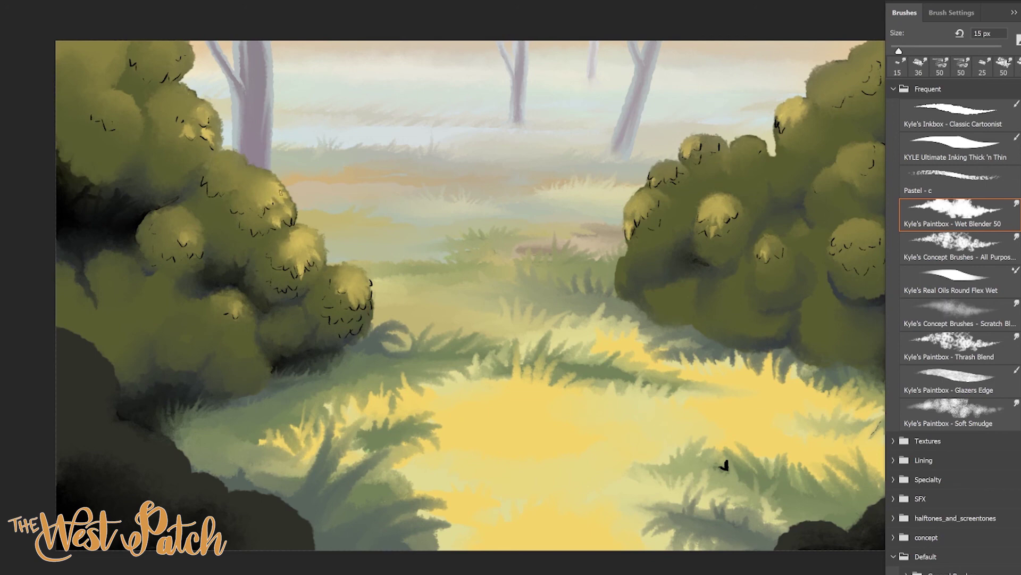
# Smudge the left bush's top highlight with Thrash Blend, then Wet Blender, and pan right.
pyautogui.click(952, 346)
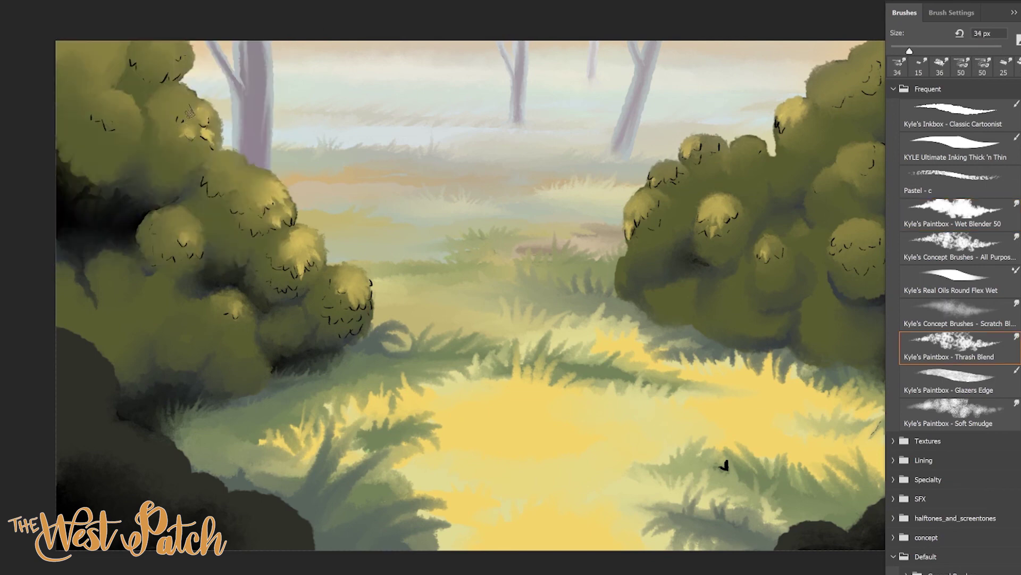
pyautogui.moveTo(190, 112); pyautogui.dragTo(204, 131)
pyautogui.press(',')
pyautogui.press(',')
pyautogui.press(',')
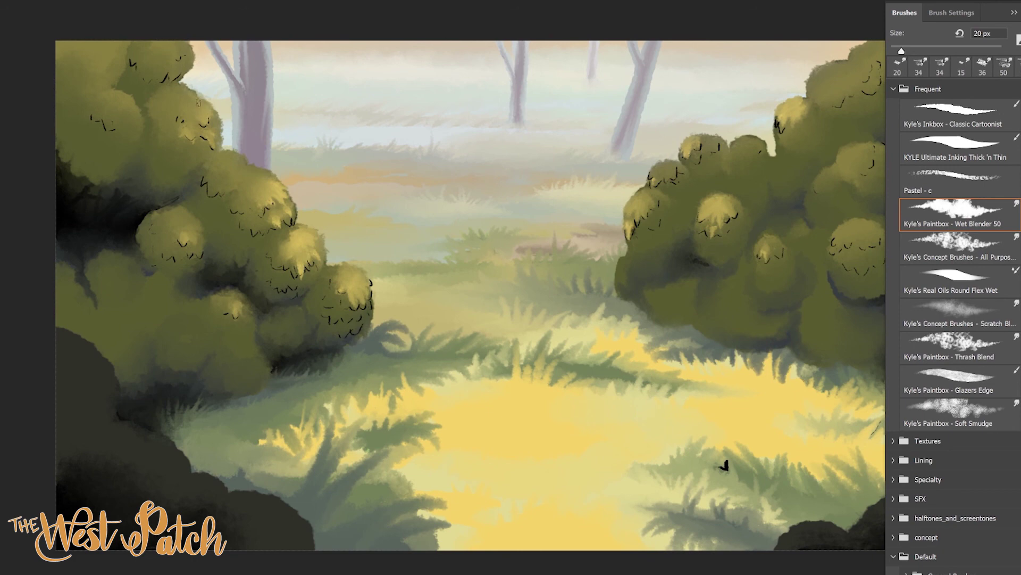
pyautogui.moveTo(198, 101); pyautogui.dragTo(209, 105)
pyautogui.moveTo(650, 317); pyautogui.dragTo(549, 309)
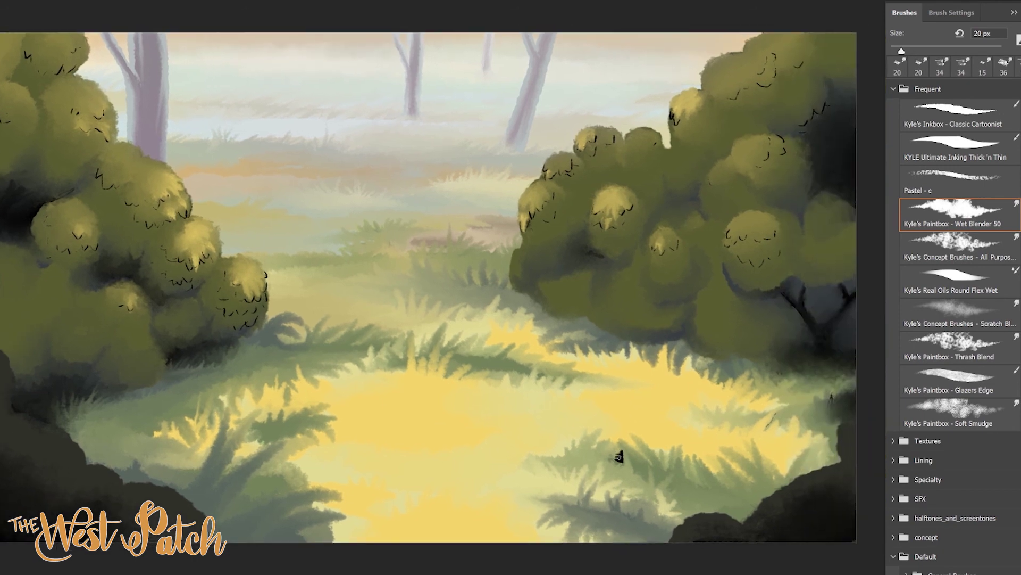